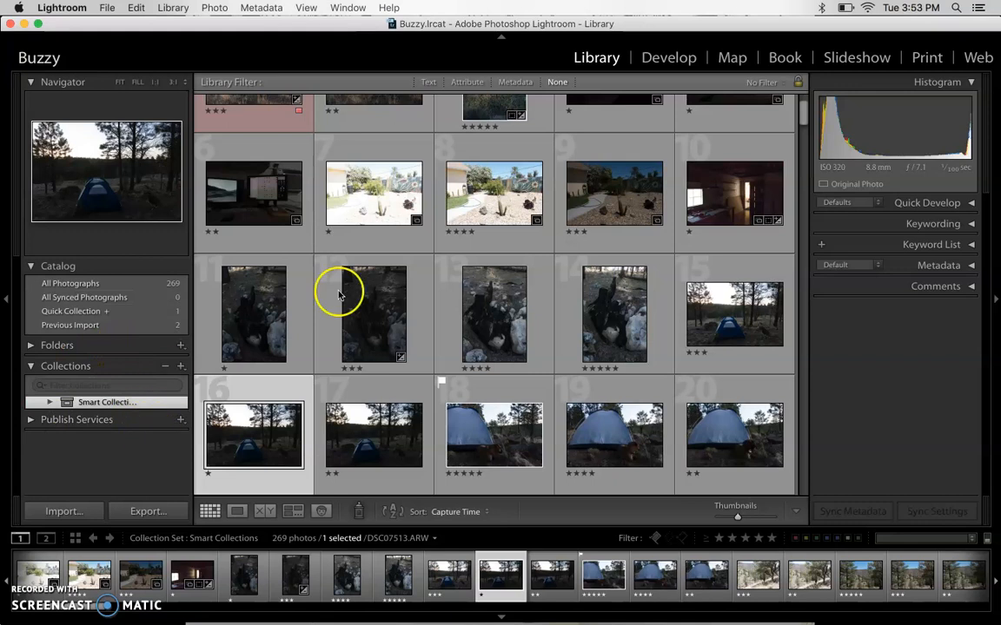
# - Look through the photo grid in the library to examine the star ratings and flags
pyautogui.scroll(-10, 447, 289)
pyautogui.scroll(-10, 448, 291)
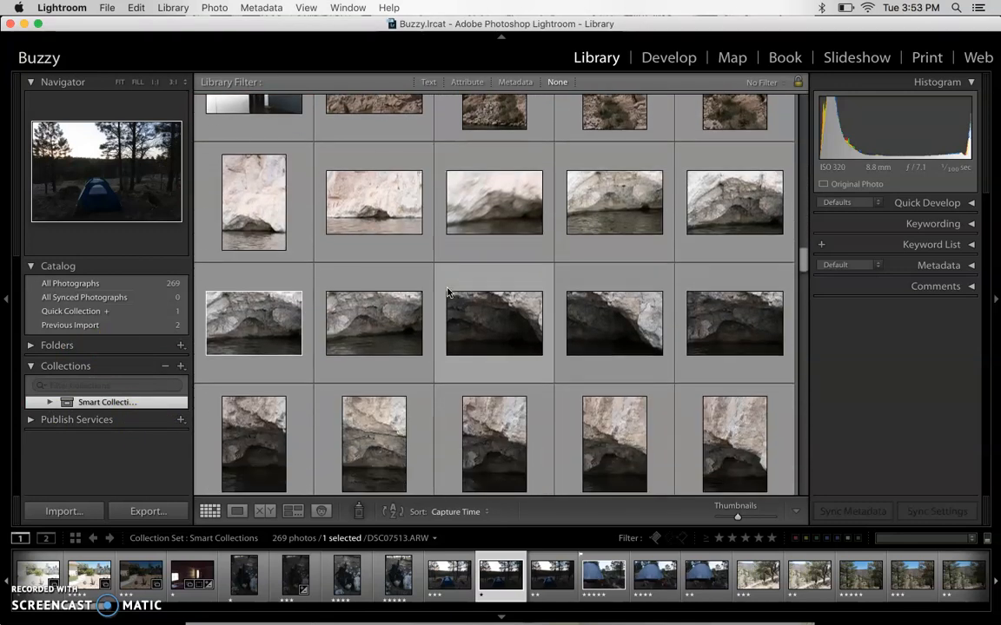
pyautogui.scroll(-2, 549, 365)
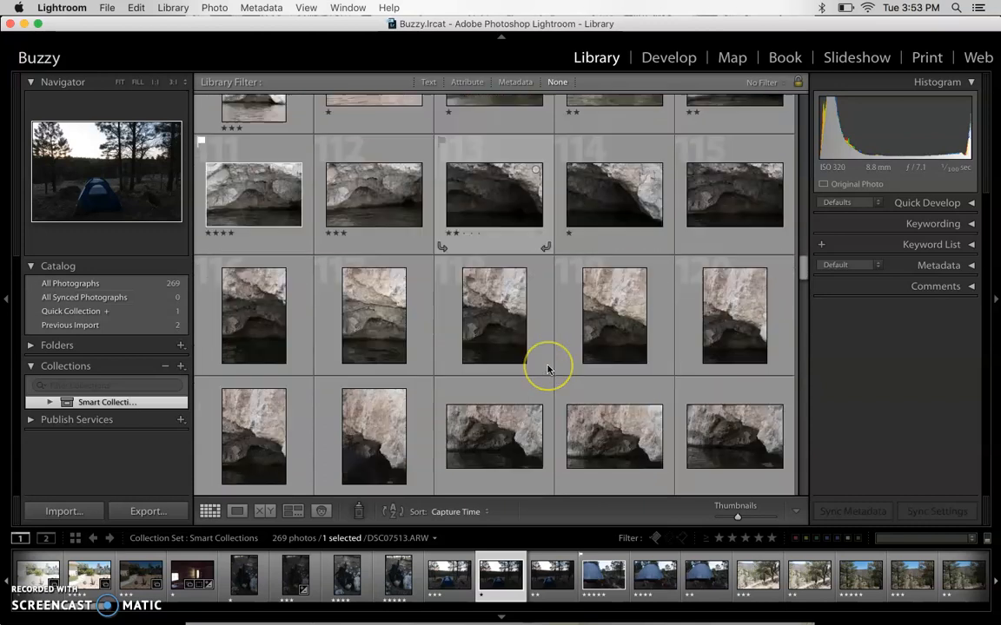
pyautogui.scroll(-2, 547, 369)
pyautogui.scroll(-8, 547, 369)
pyautogui.scroll(20, 362, 183)
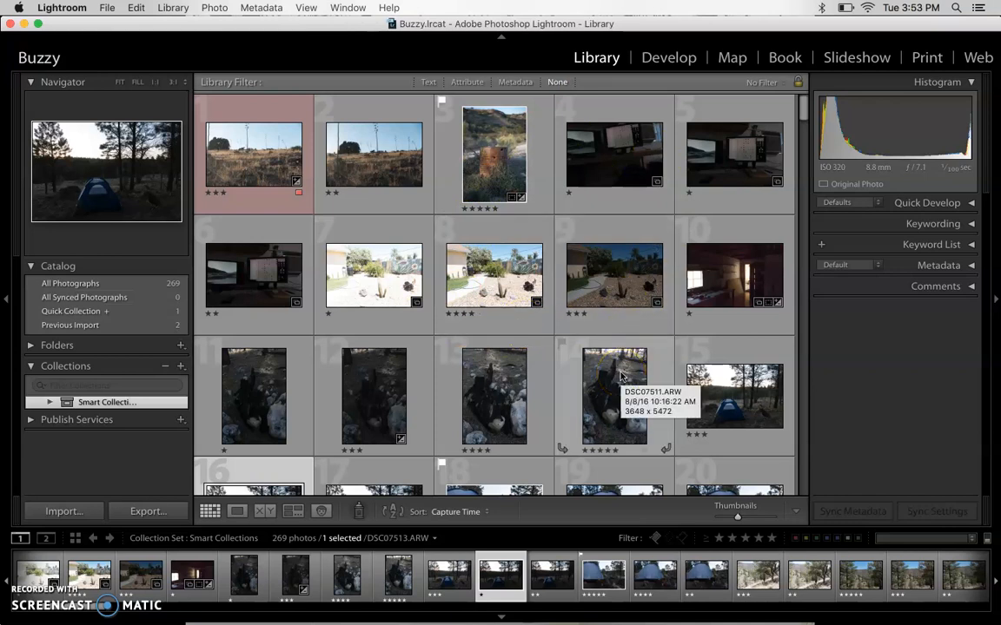
pyautogui.moveTo(590, 369); pyautogui.dragTo(310, 332)
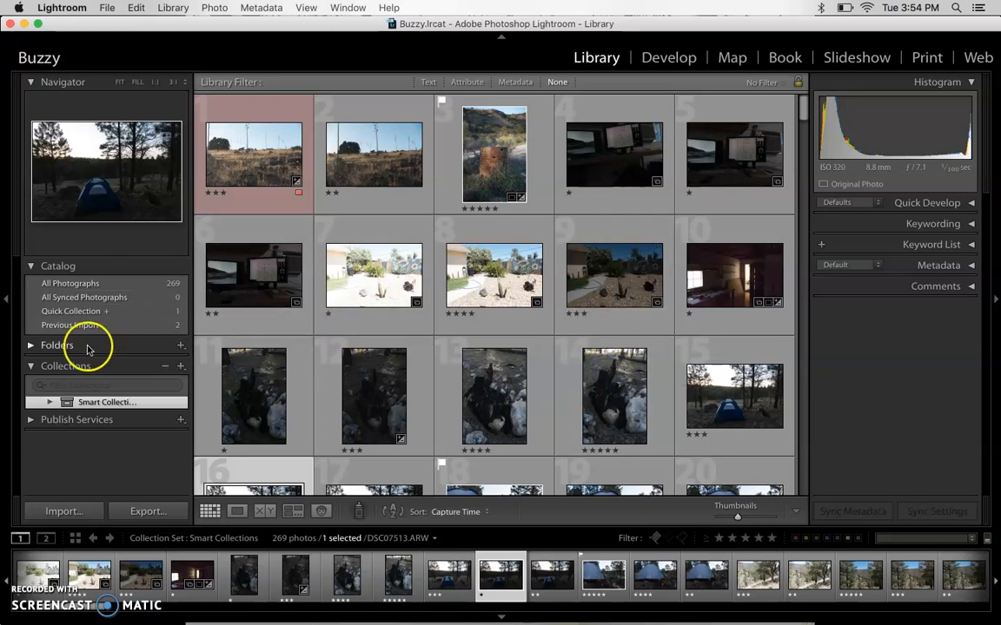
# - Expand the Smart Collections set and display All Photographs from the catalog
pyautogui.click(42, 403)
pyautogui.click(46, 402)
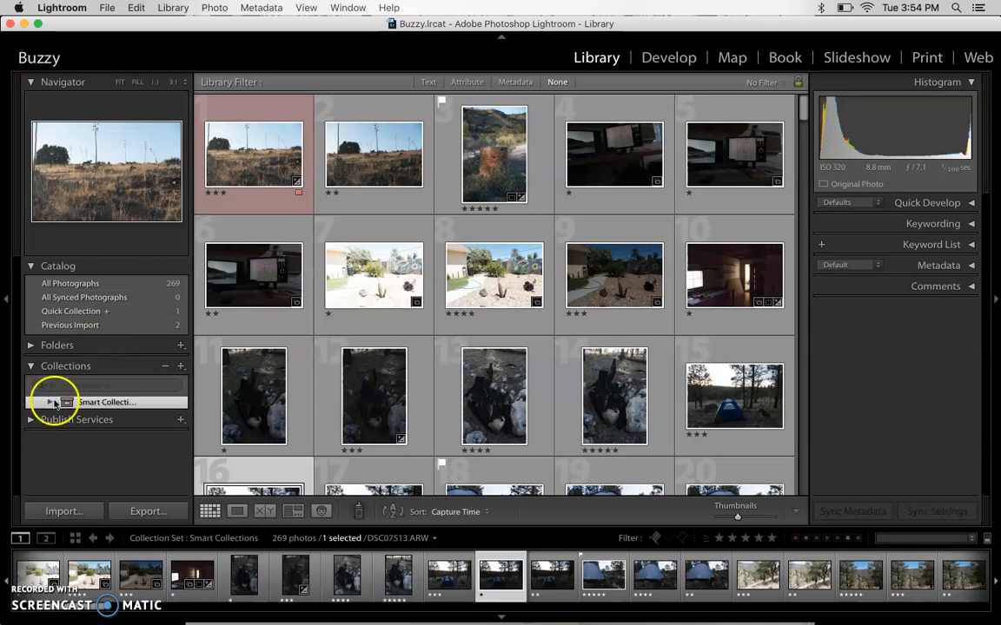
pyautogui.scroll(-5, 137, 461)
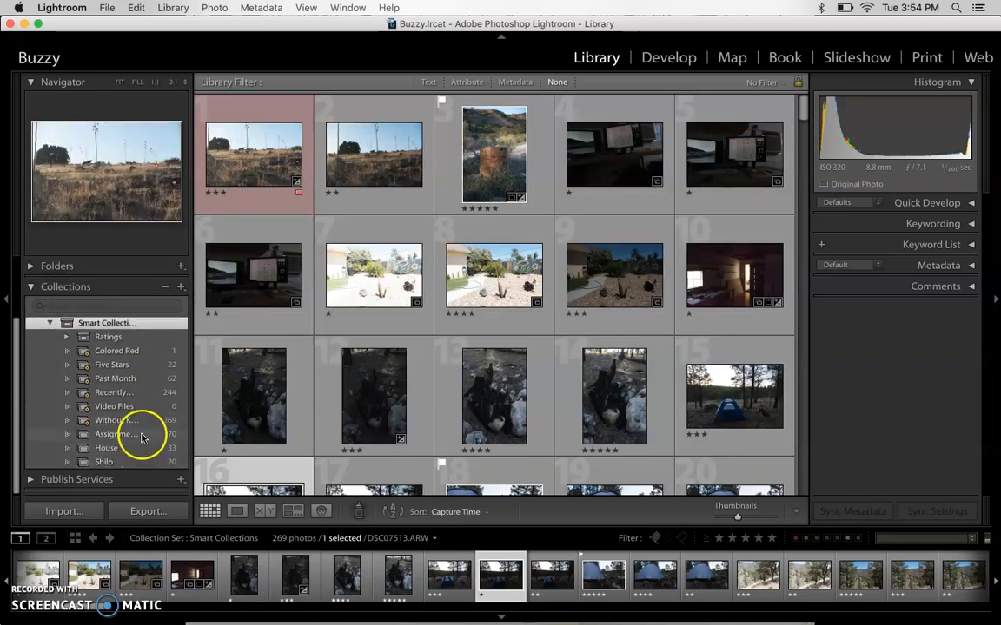
pyautogui.scroll(5, 124, 373)
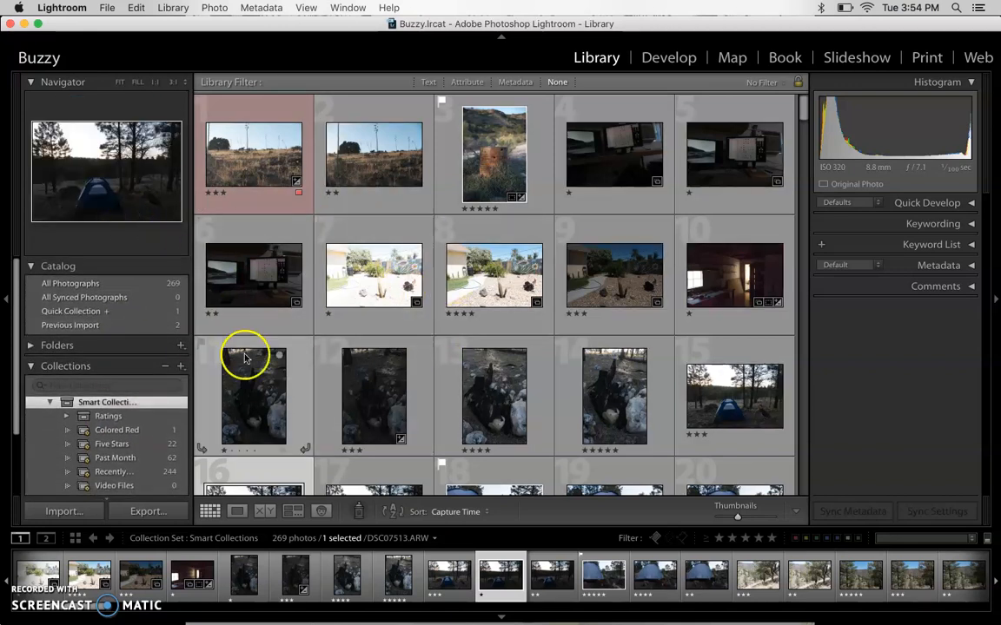
pyautogui.click(112, 285)
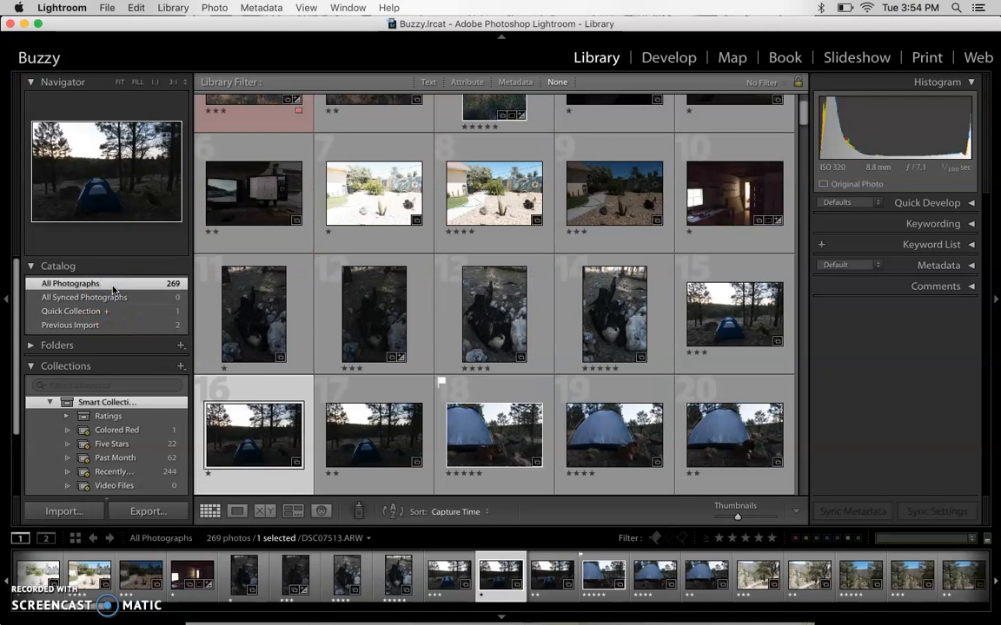
pyautogui.scroll(2, 469, 252)
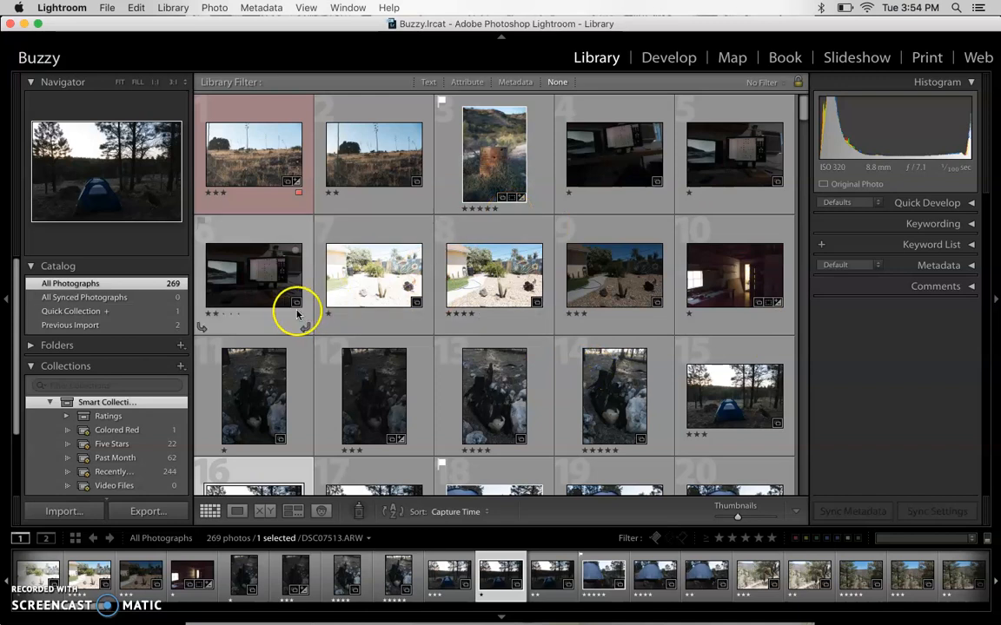
# - Start a new smart collection named "5 Star" inside the Smart Collections set
pyautogui.click(181, 365)
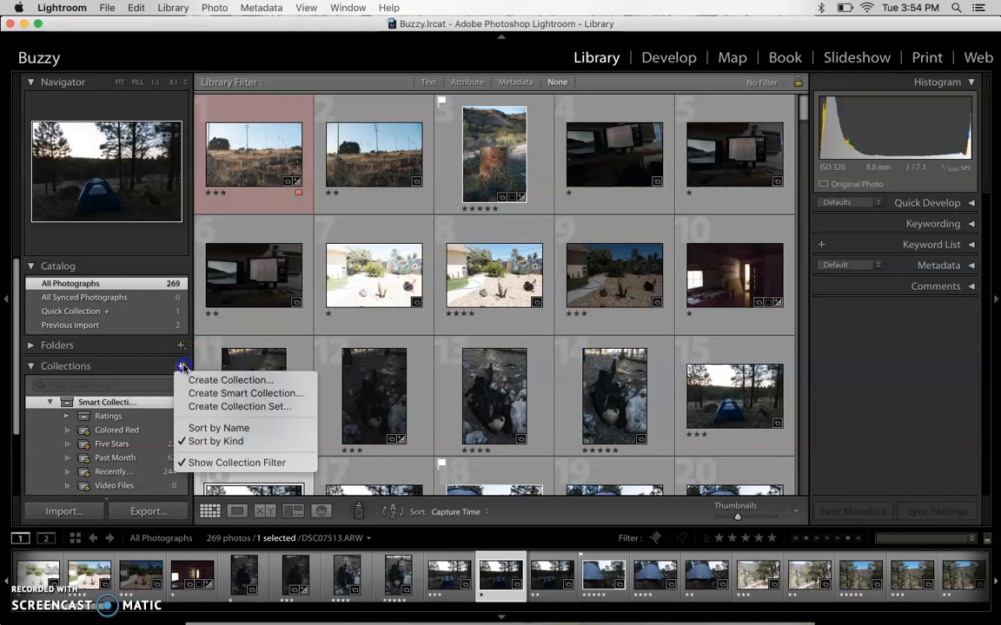
pyautogui.click(237, 395)
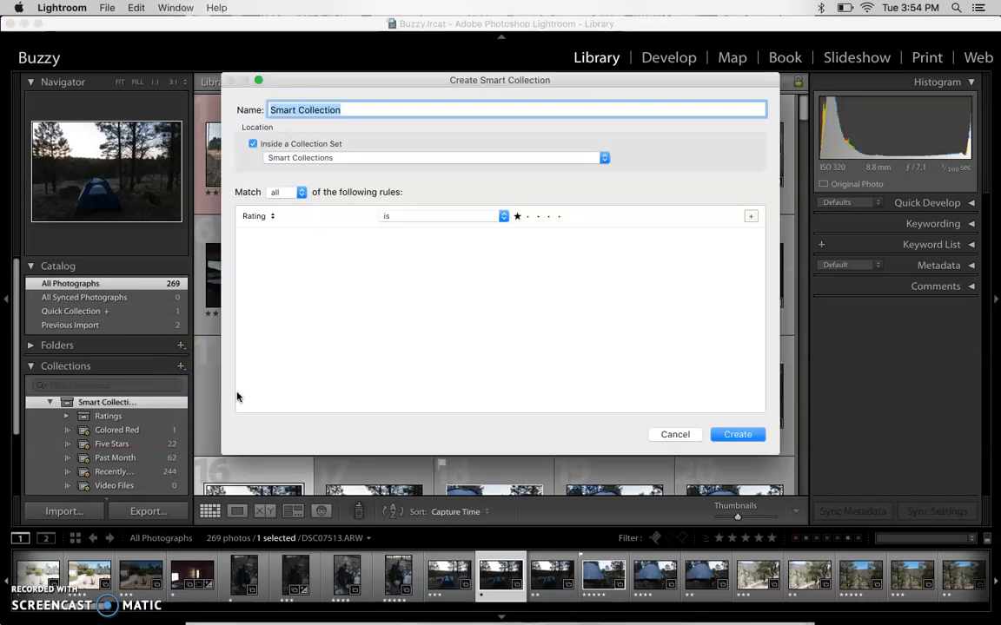
pyautogui.write('5 Star')
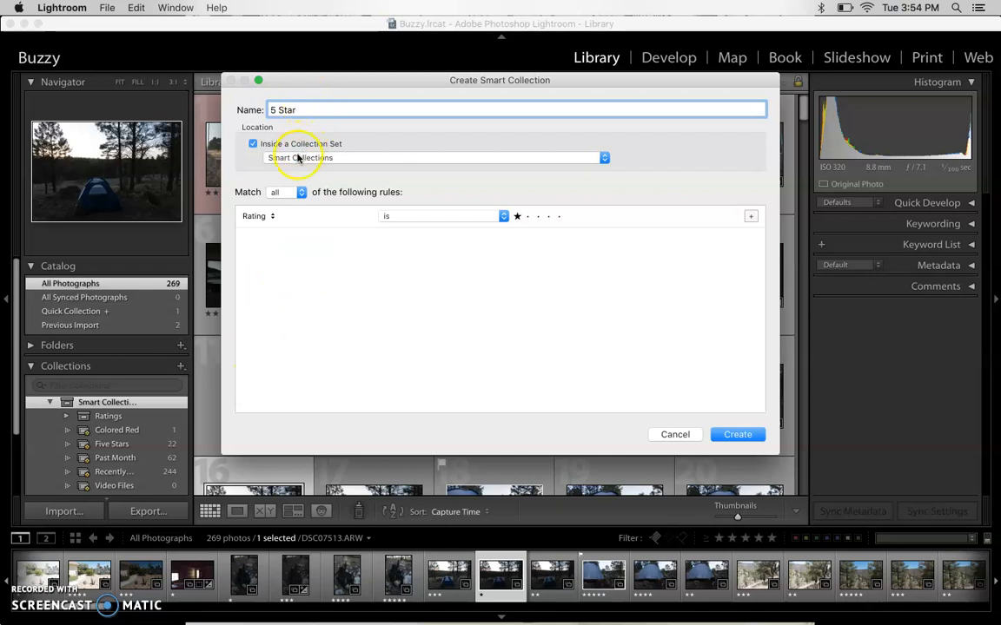
# - Review the available rule criteria and choose Rating for the smart collection's rule
pyautogui.click(274, 218)
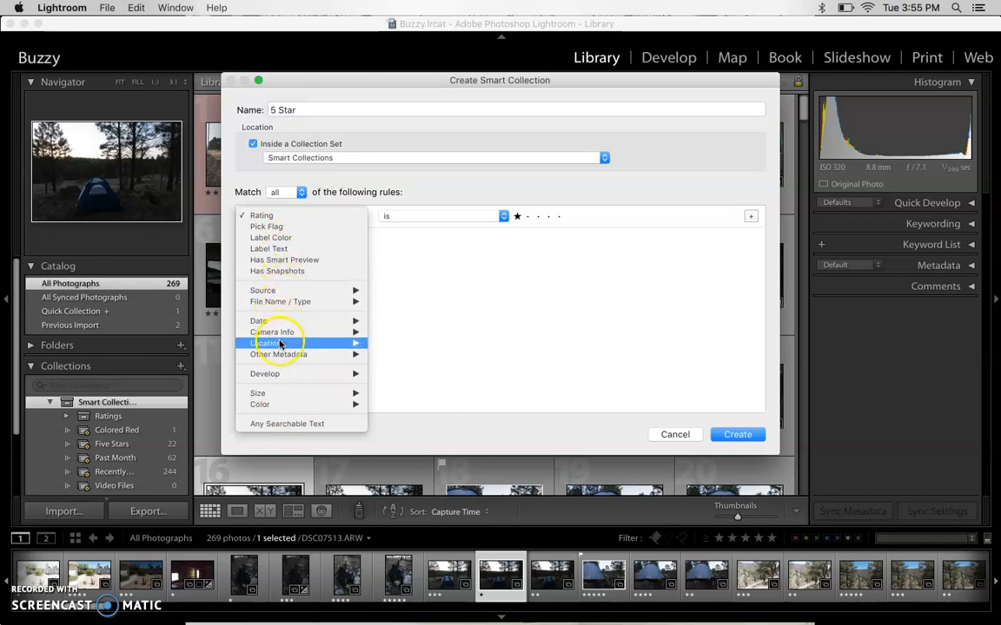
pyautogui.moveTo(280, 345)
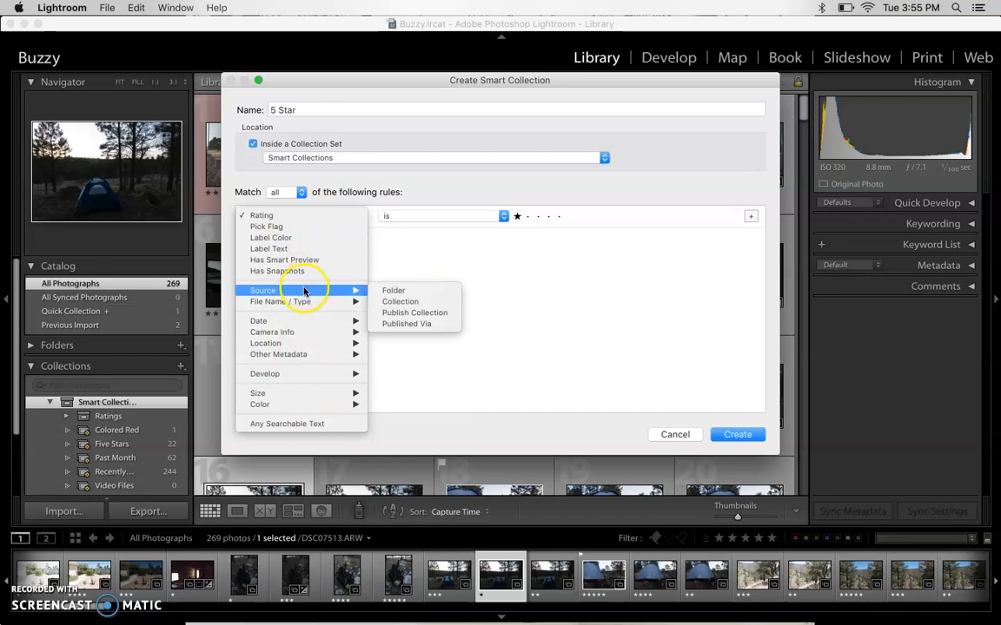
pyautogui.moveTo(330, 304)
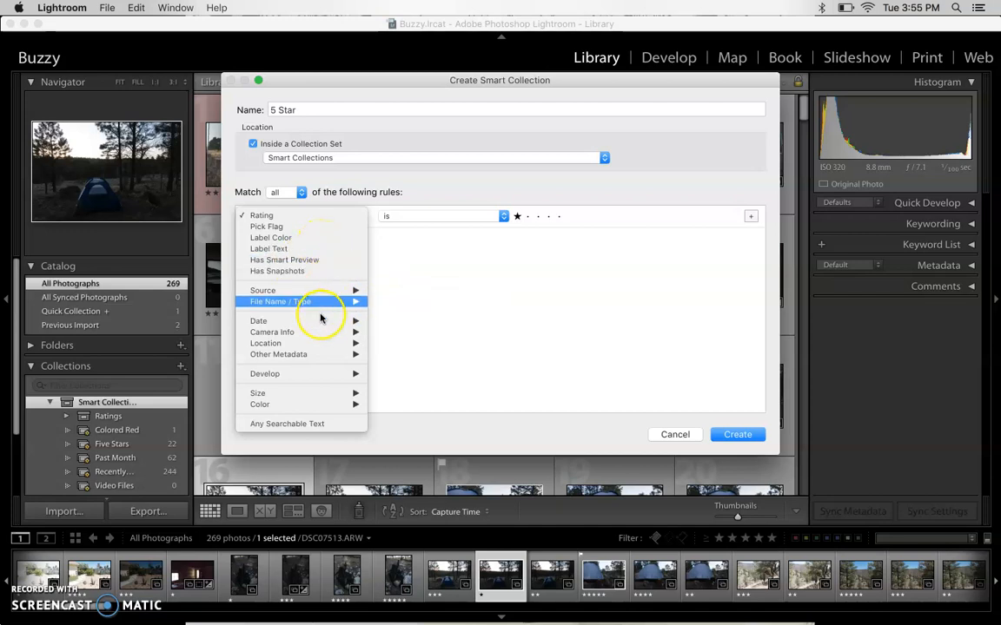
pyautogui.moveTo(315, 334)
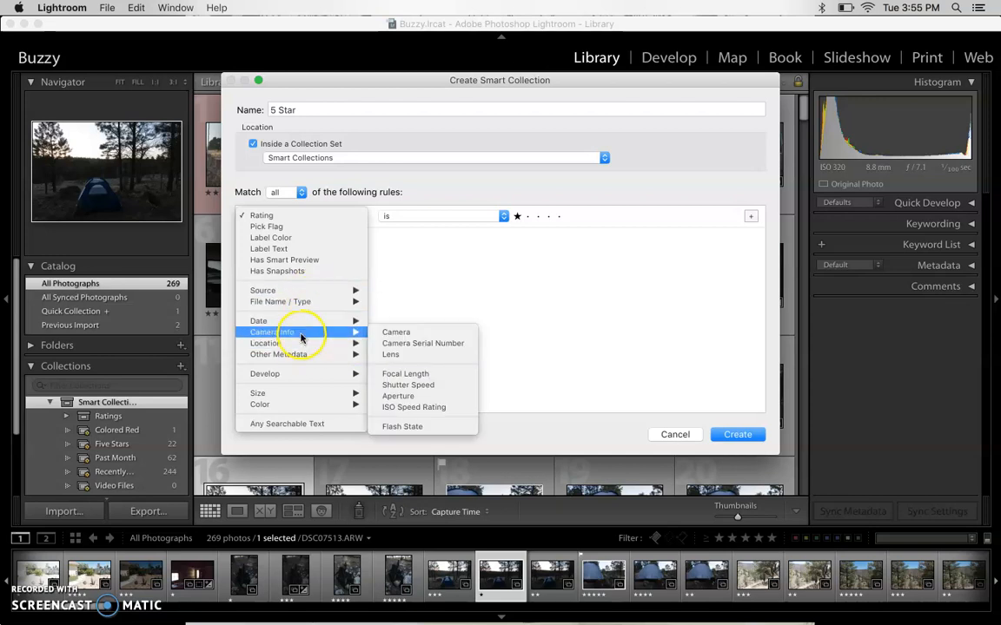
pyautogui.click(308, 221)
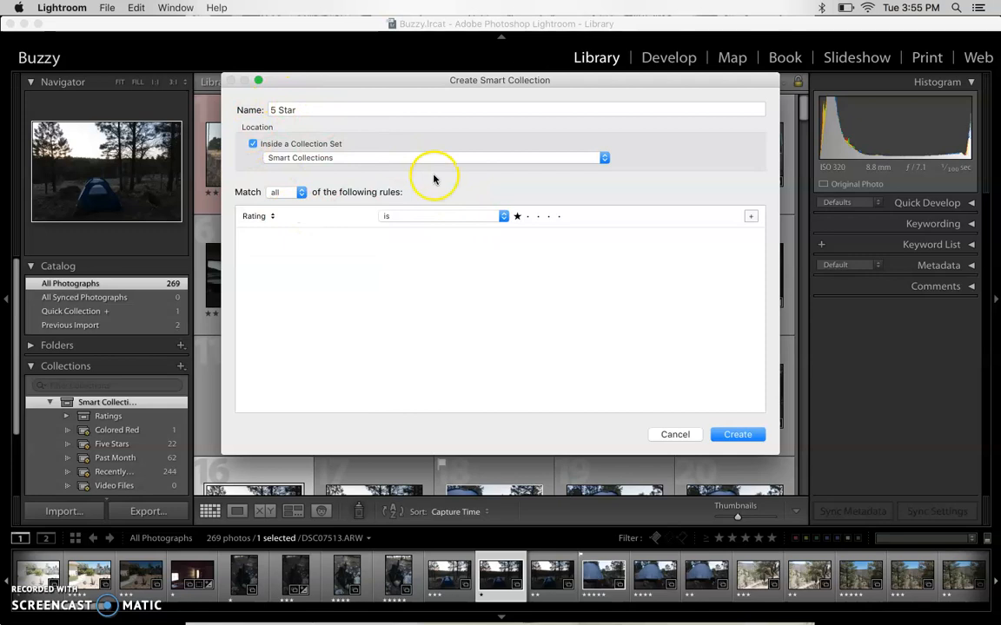
# - Set the rating rule to "is" five stars and create the smart collection
pyautogui.click(428, 217)
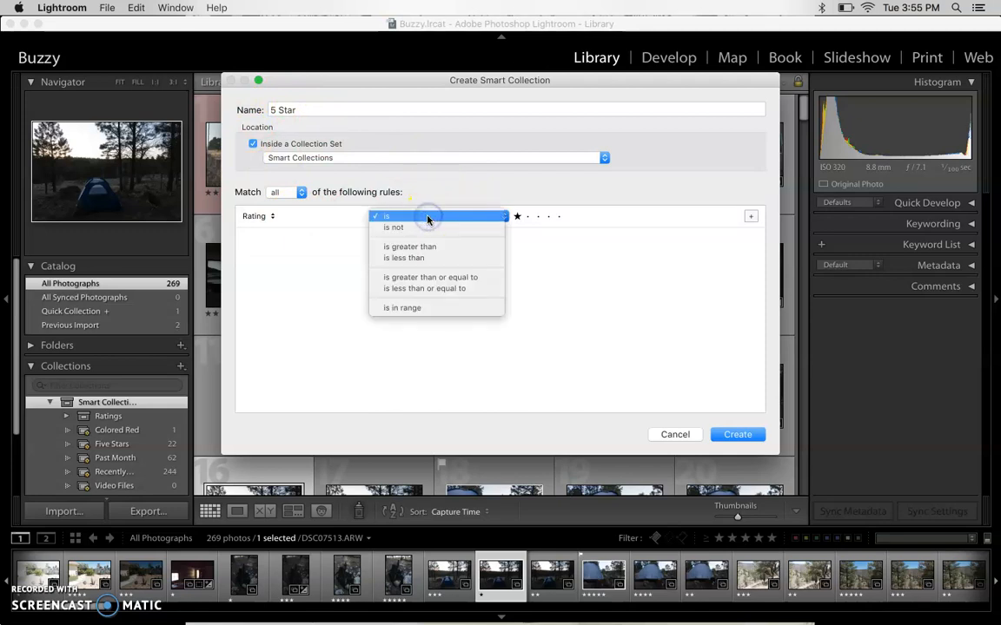
pyautogui.moveTo(427, 226)
pyautogui.mouseDown()
pyautogui.moveTo(438, 295)
pyautogui.moveTo(425, 312)
pyautogui.moveTo(410, 225)
pyautogui.mouseUp()
pyautogui.click(400, 228)
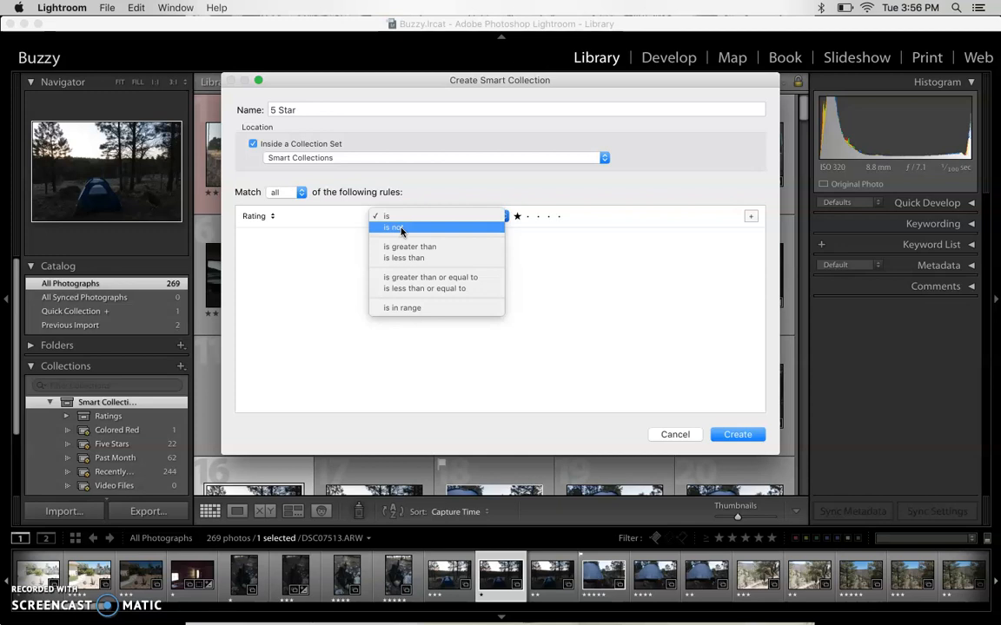
pyautogui.click(409, 246)
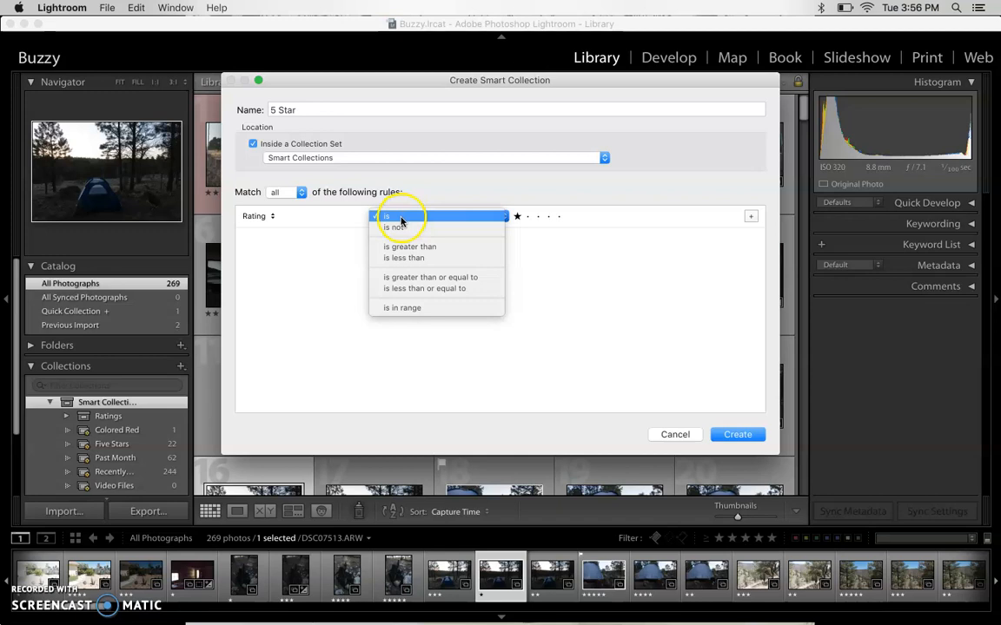
pyautogui.click(401, 218)
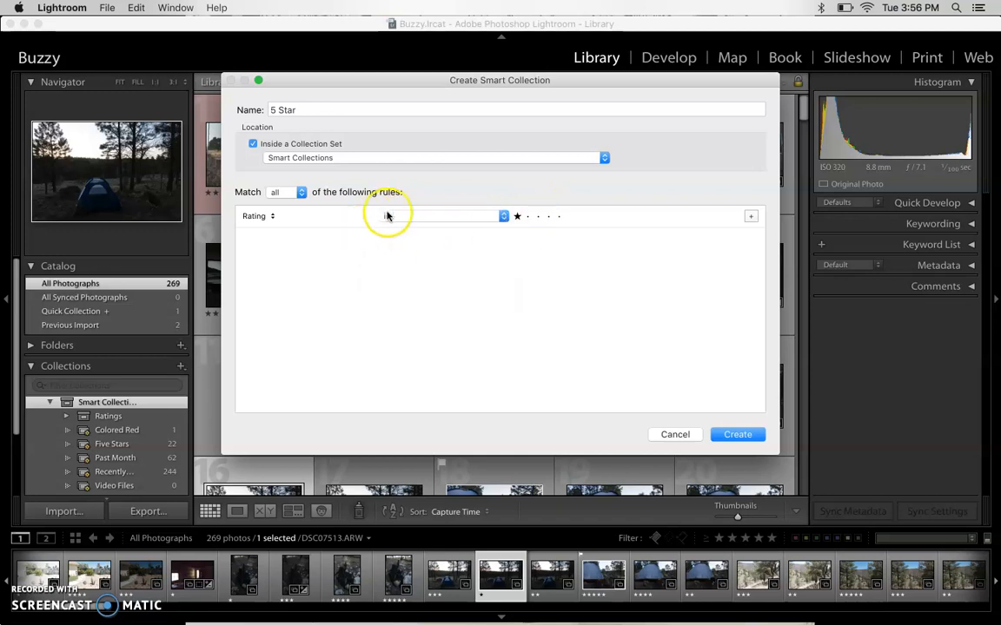
pyautogui.click(560, 217)
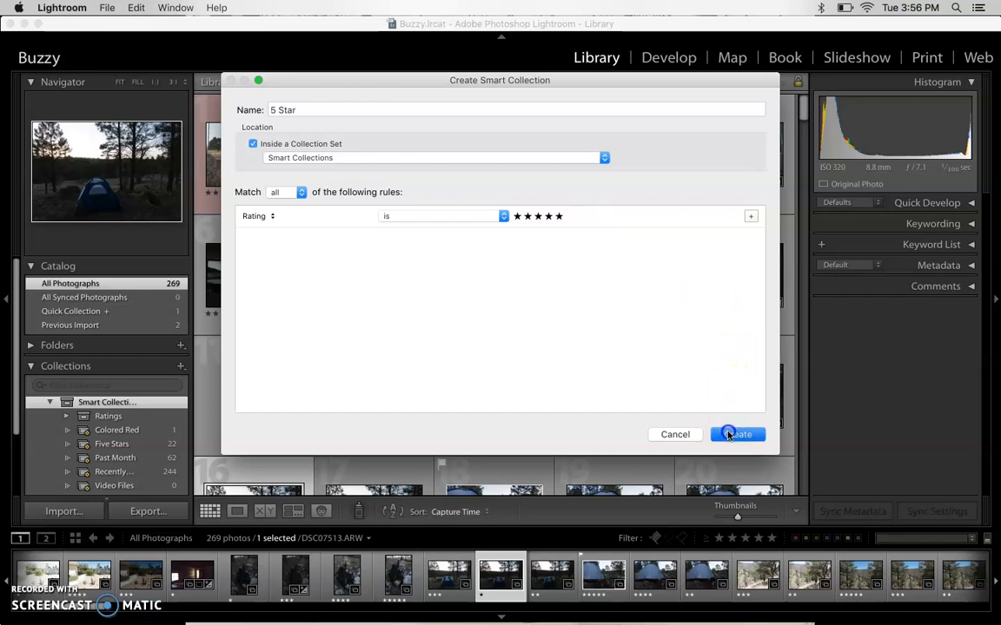
pyautogui.click(729, 434)
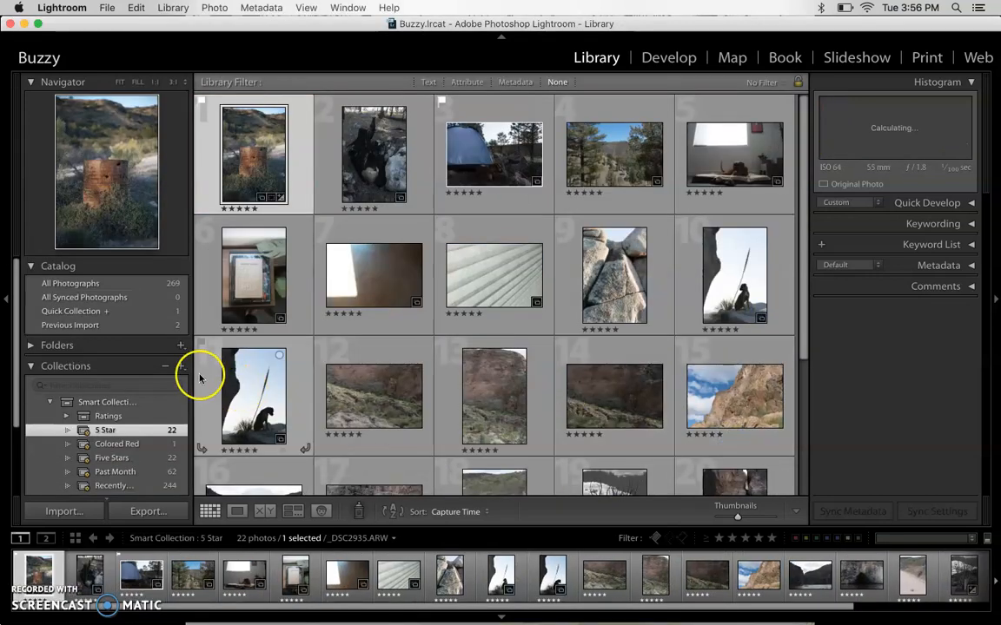
# - Look through the photos gathered in the 5 Star smart collection
pyautogui.click(69, 433)
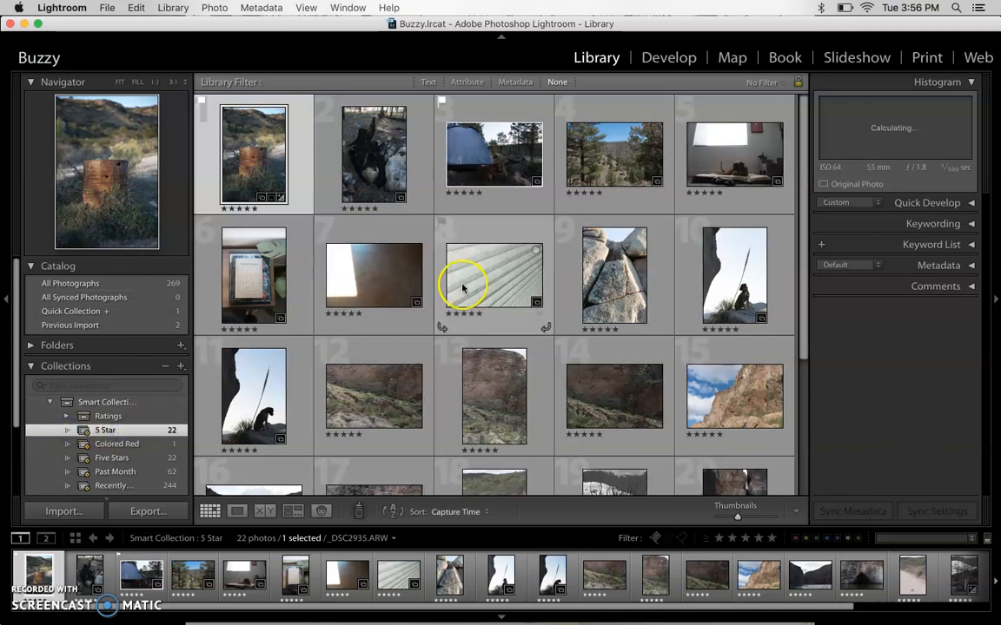
pyautogui.scroll(-5, 462, 279)
pyautogui.scroll(5, 462, 289)
pyautogui.scroll(-3, 462, 289)
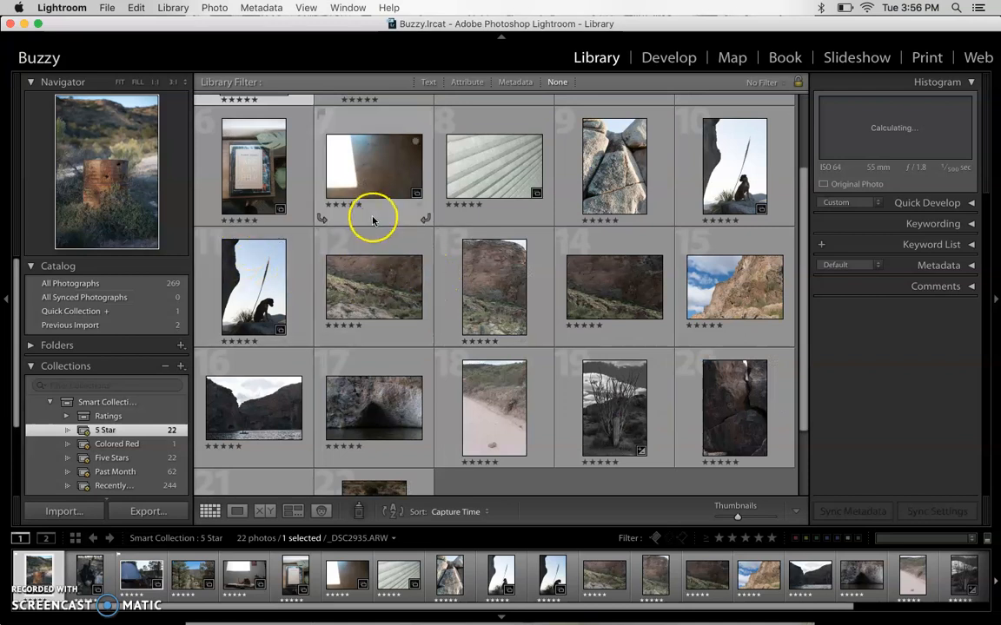
pyautogui.scroll(3, 373, 216)
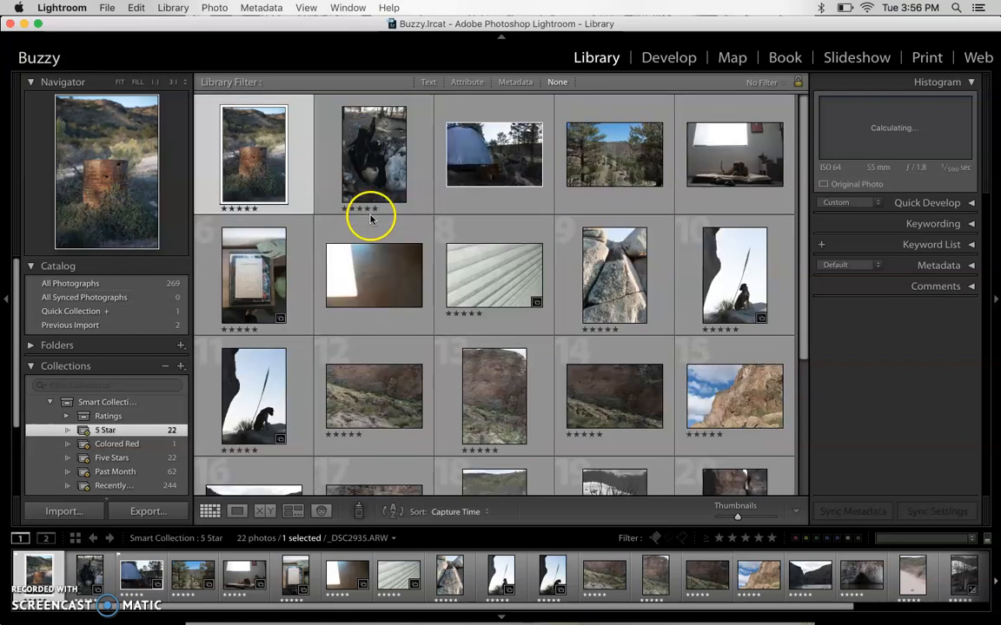
# - Create a smart collection named "4 star" in the Smart Collections set, with the rule that Rating is four stars
pyautogui.click(181, 367)
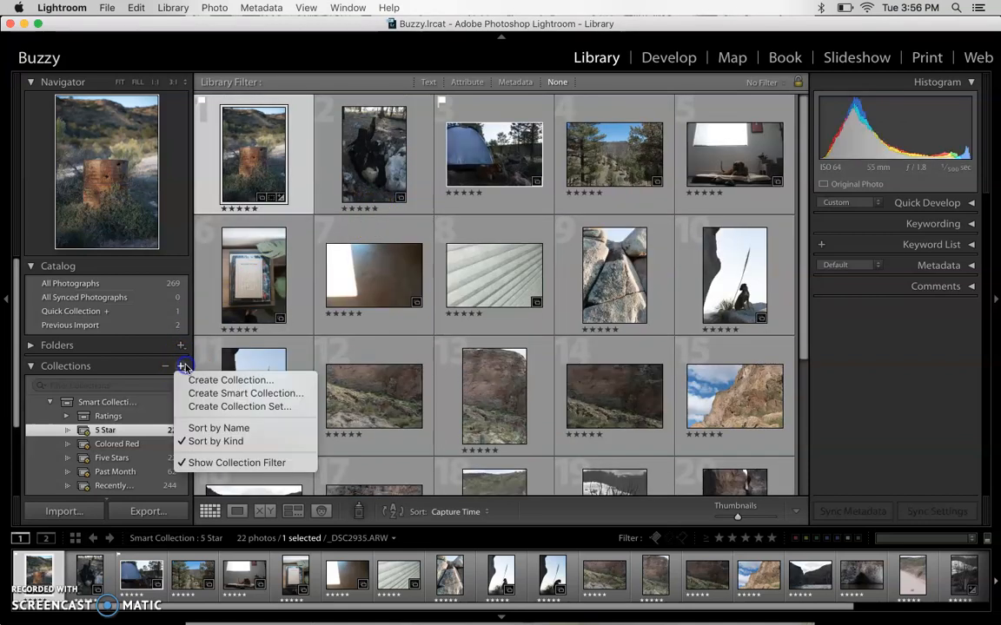
pyautogui.click(217, 395)
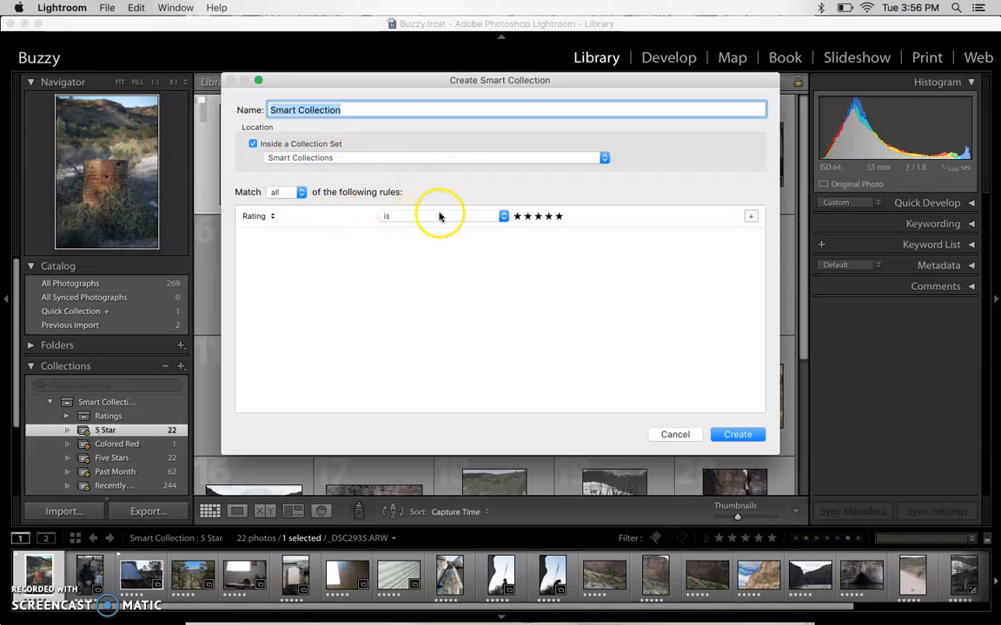
pyautogui.click(549, 218)
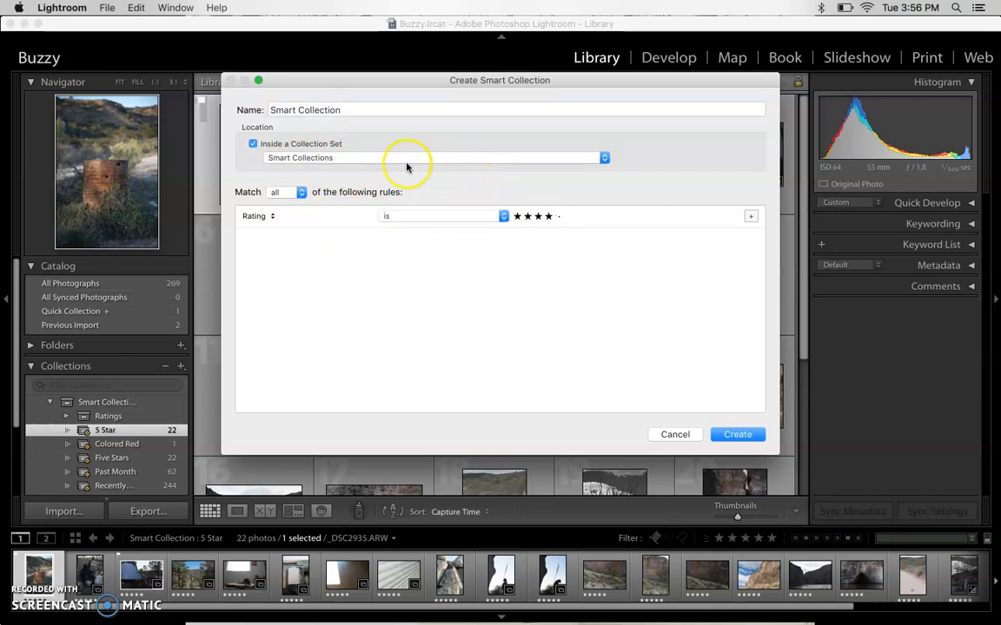
pyautogui.click(396, 106)
pyautogui.write('4')
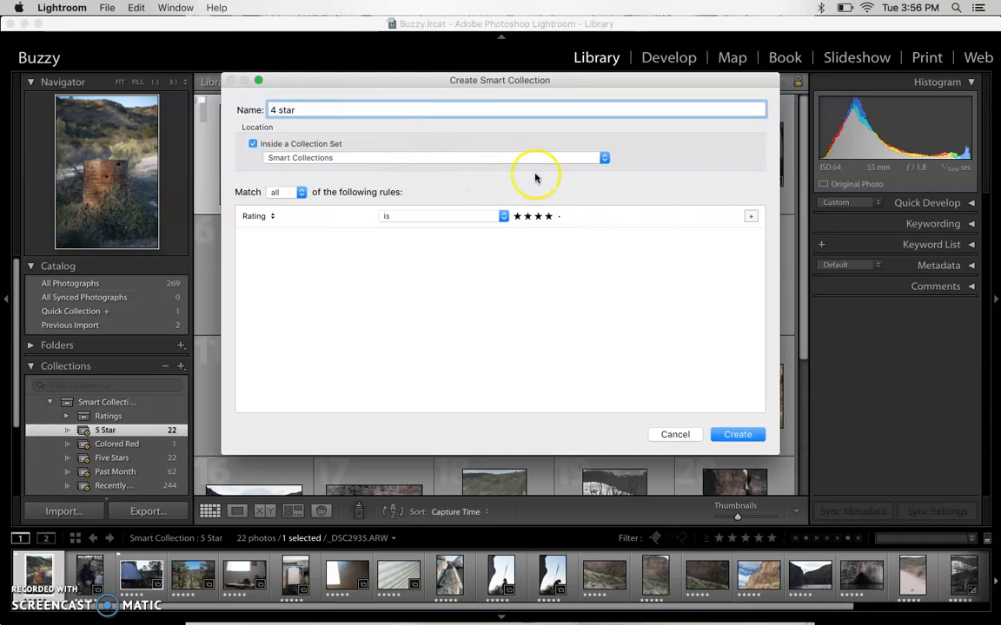
pyautogui.write(' star')
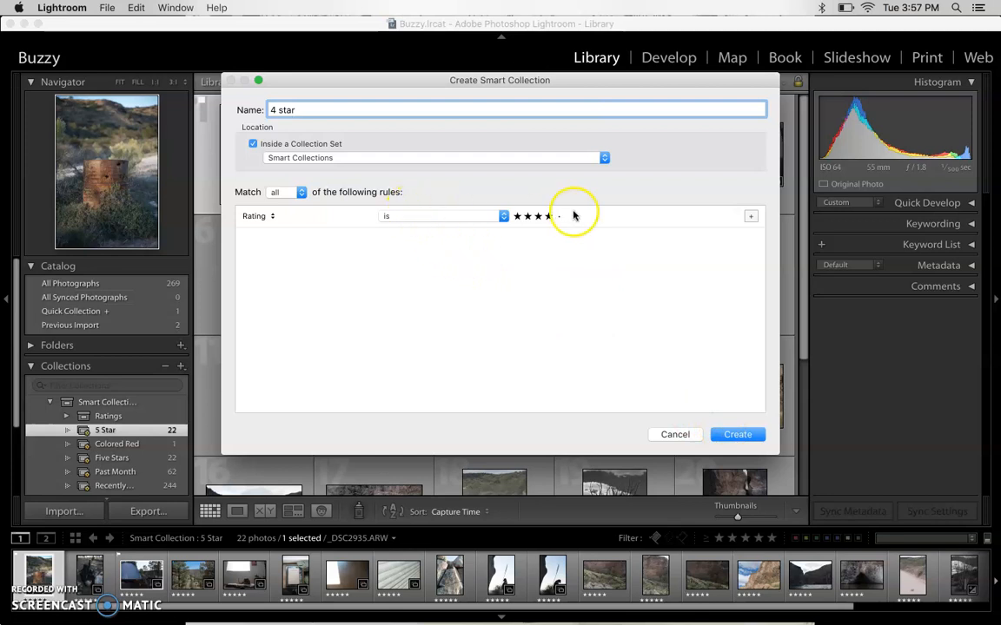
pyautogui.click(737, 434)
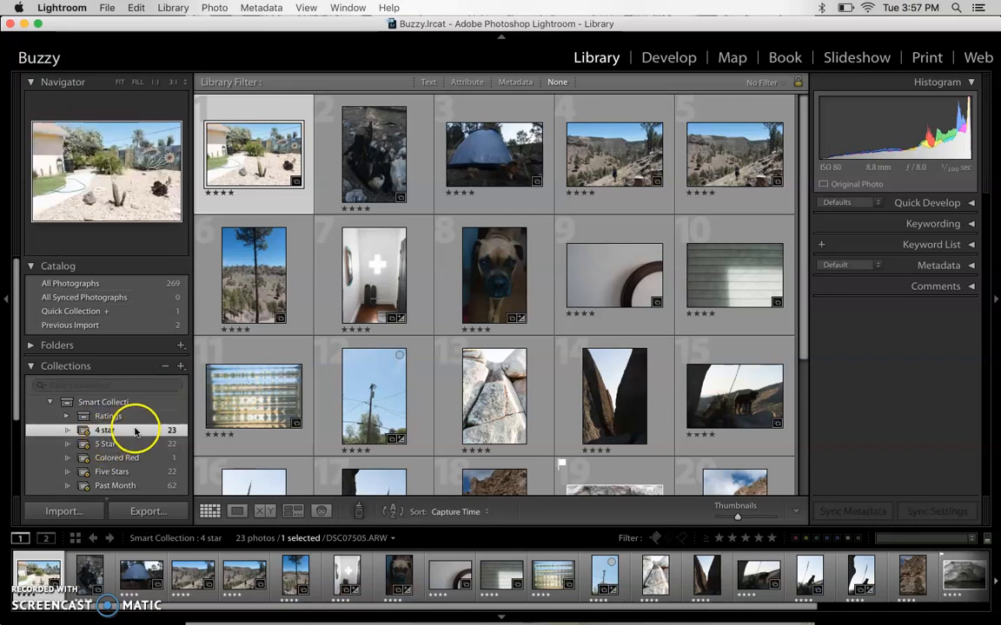
# - Compare the contents of the 5 Star and 4 star smart collections, and return to All Photographs
pyautogui.click(135, 443)
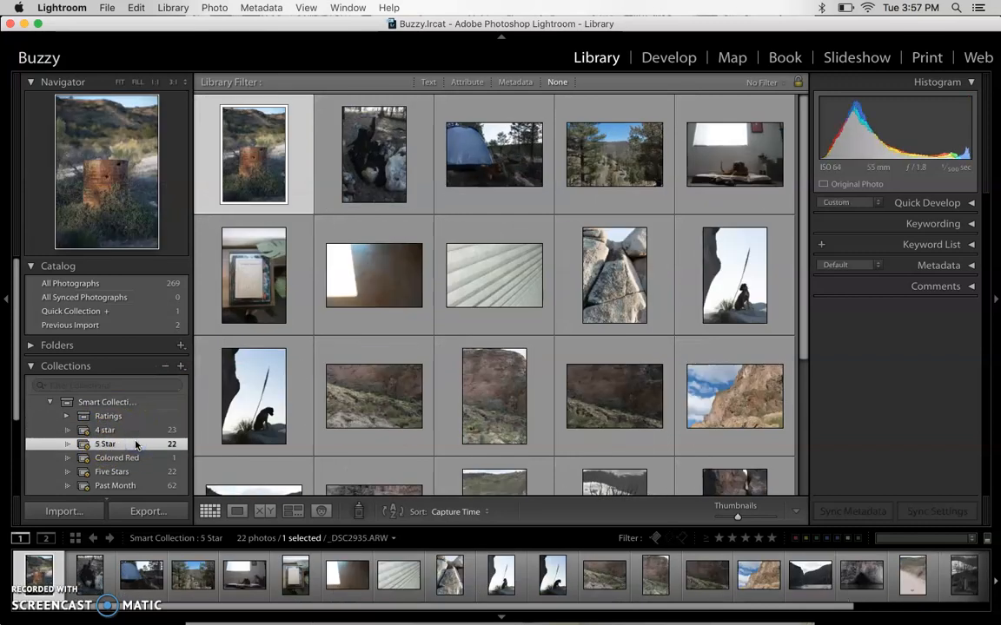
pyautogui.click(138, 429)
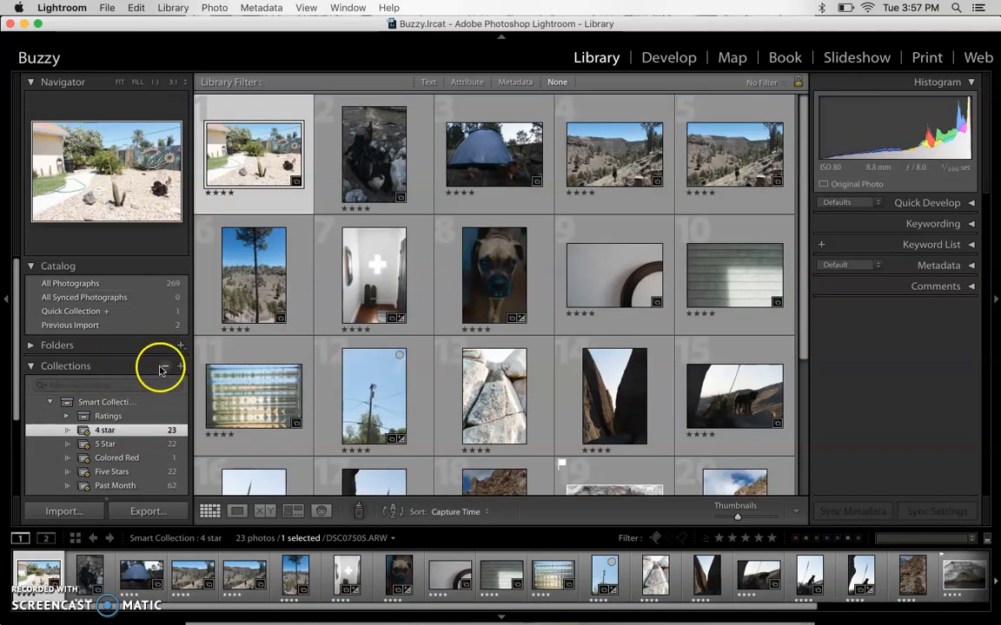
pyautogui.click(123, 283)
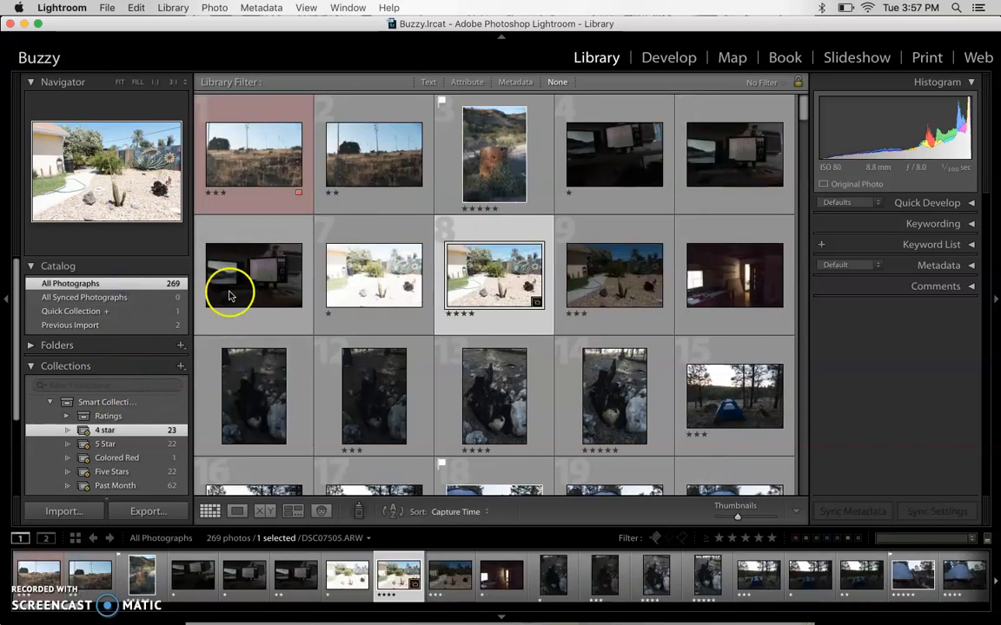
# - Create a smart collection named "3 stars" in the Smart Collections set, with the rule that Rating is three stars
pyautogui.click(180, 367)
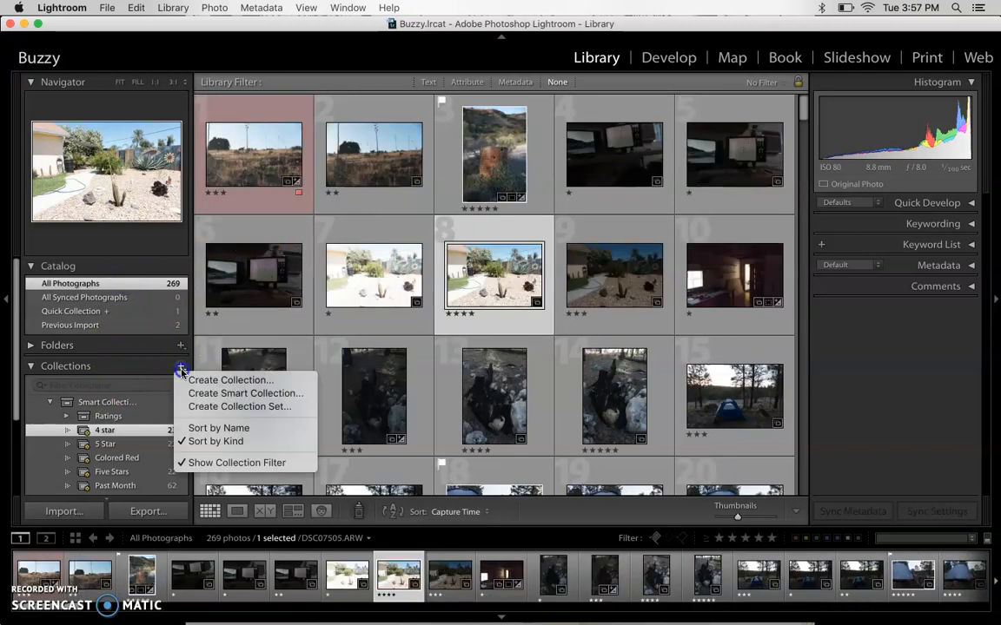
pyautogui.click(240, 394)
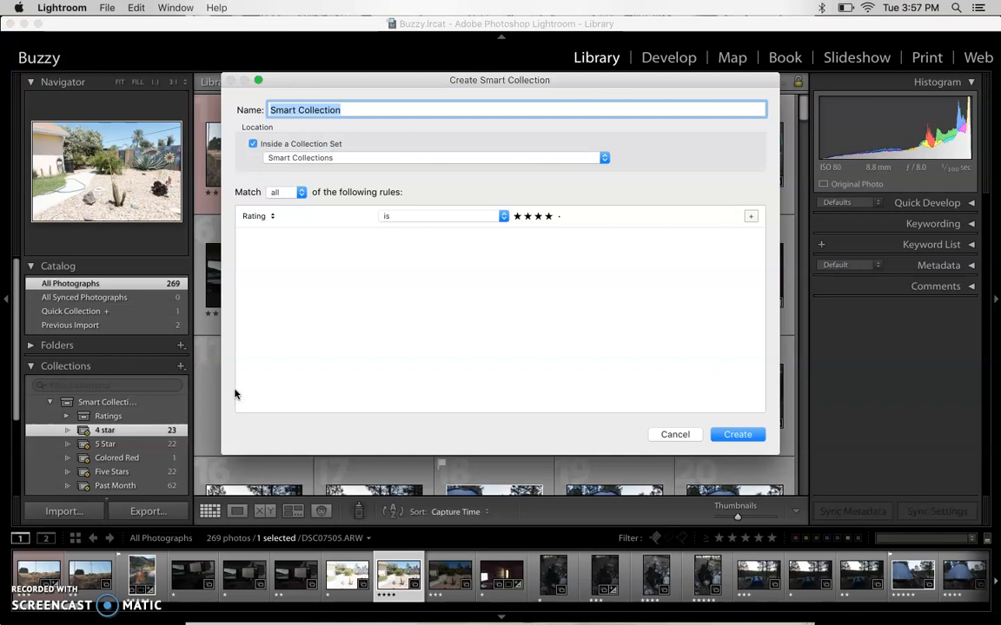
pyautogui.write('3 stars')
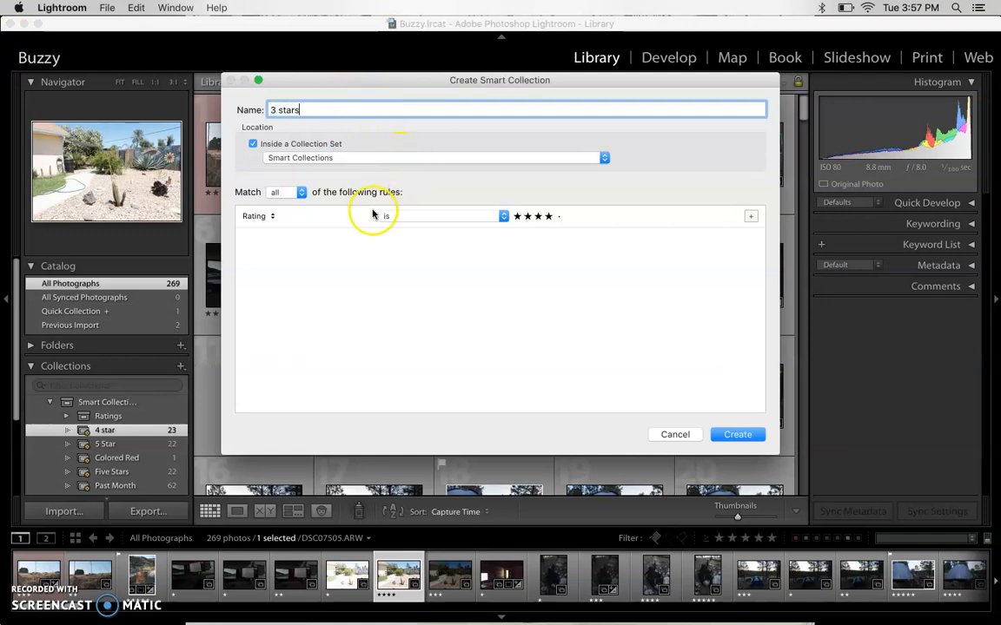
pyautogui.click(538, 216)
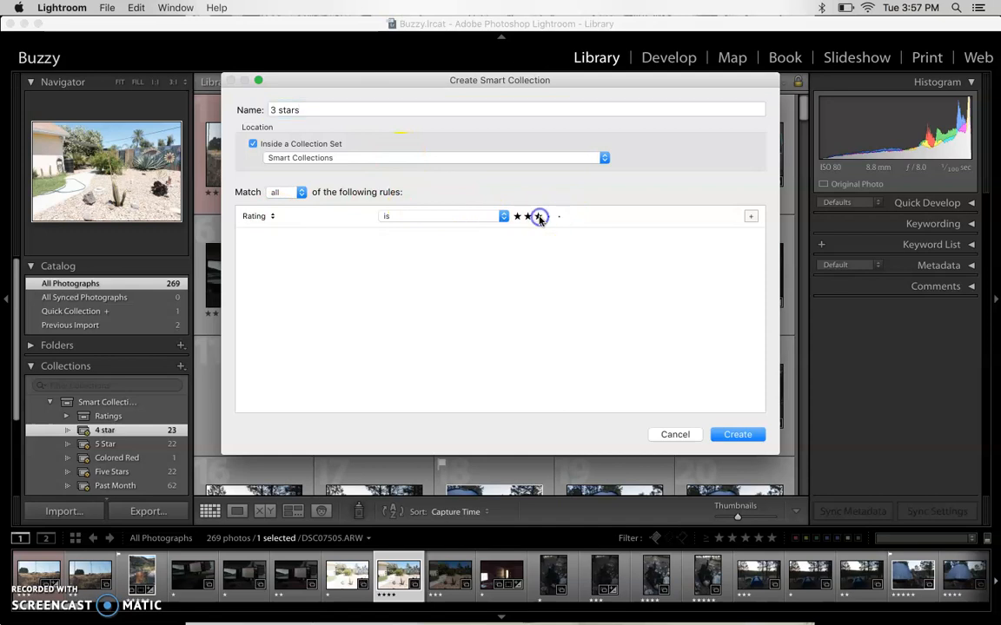
pyautogui.click(737, 435)
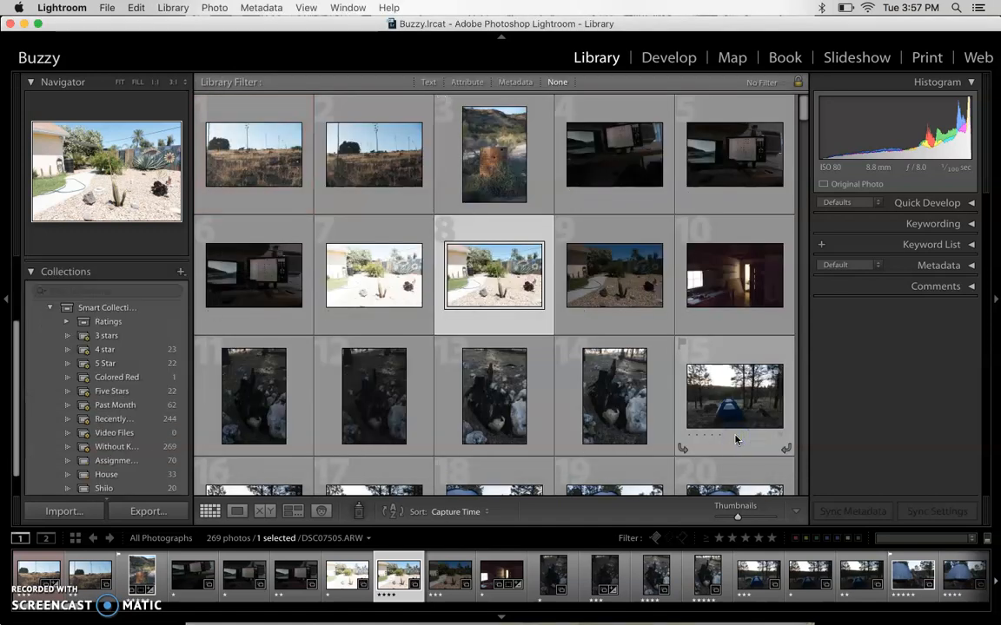
# - Compare the photos gathered in the 3 stars, 4 star and 5 Star smart collections
pyautogui.click(143, 337)
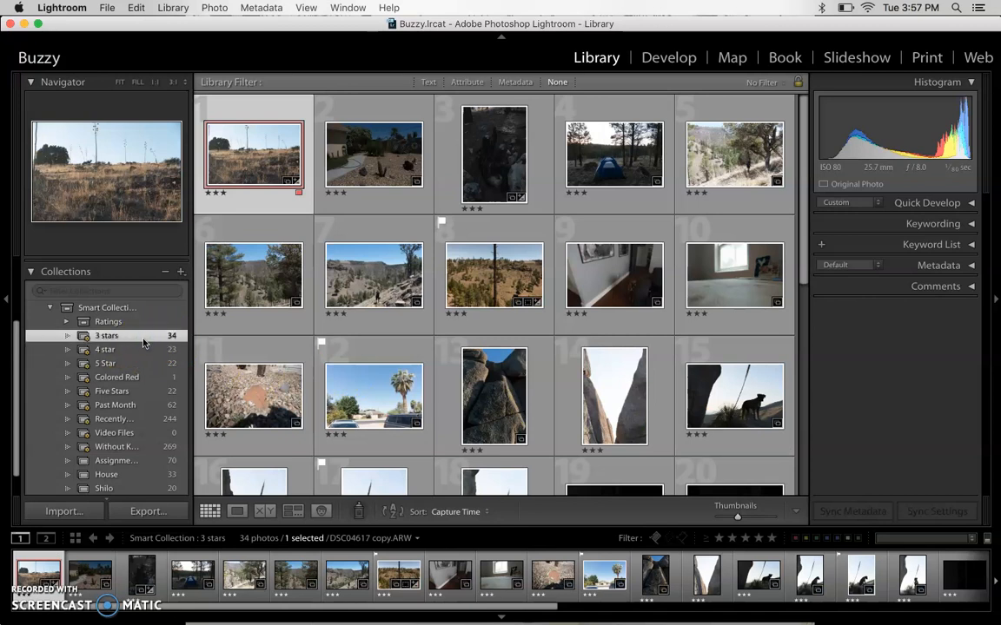
pyautogui.click(139, 350)
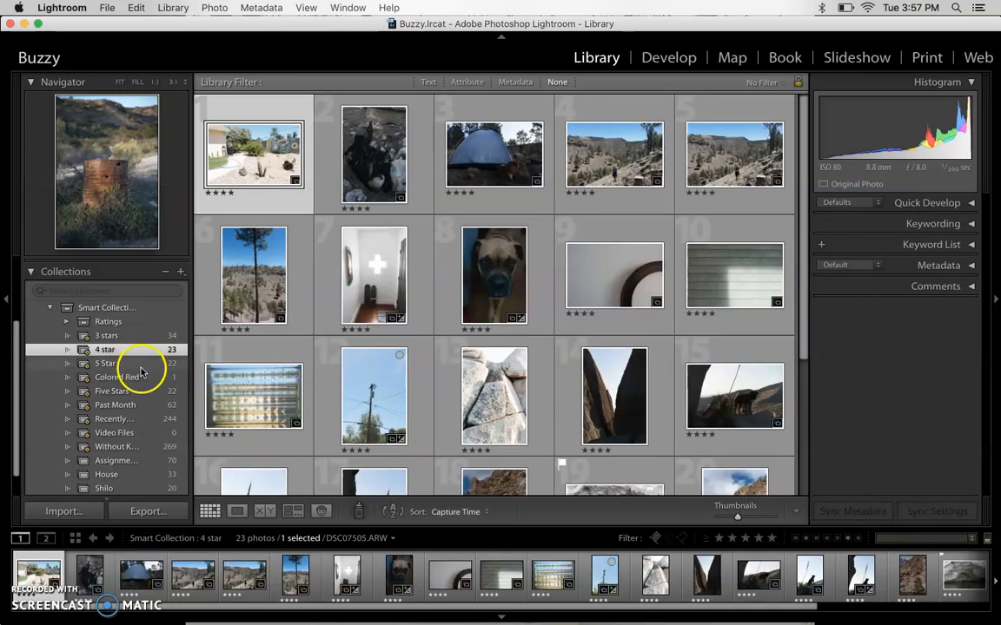
pyautogui.click(141, 369)
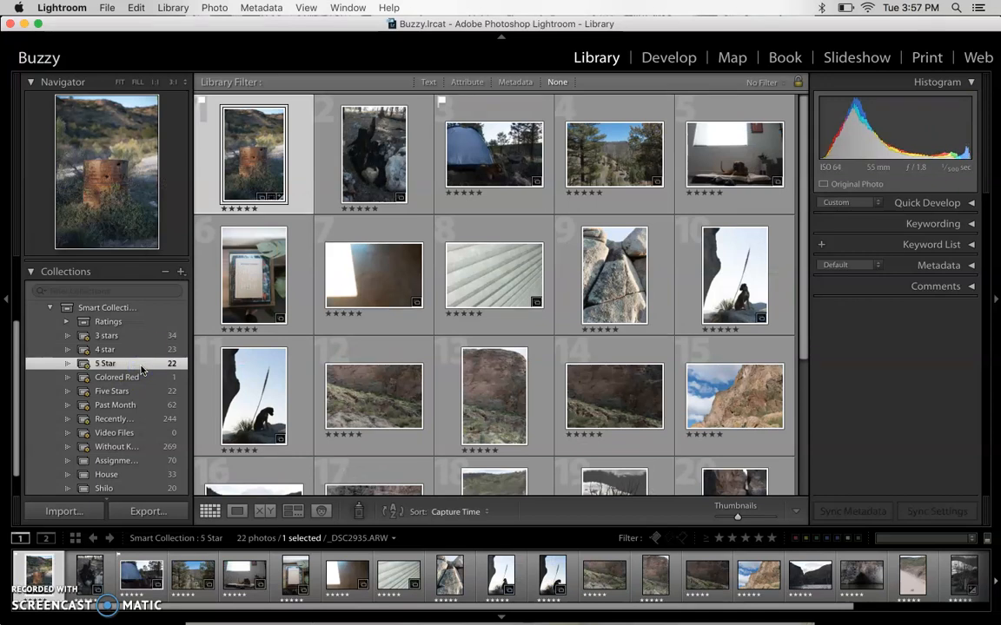
pyautogui.scroll(3, 134, 334)
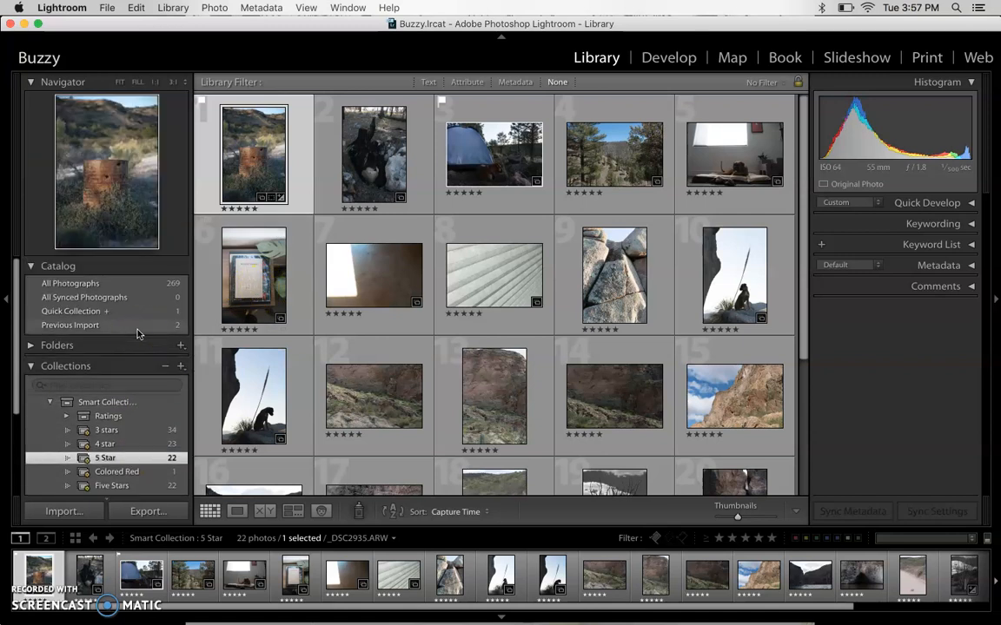
pyautogui.click(139, 349)
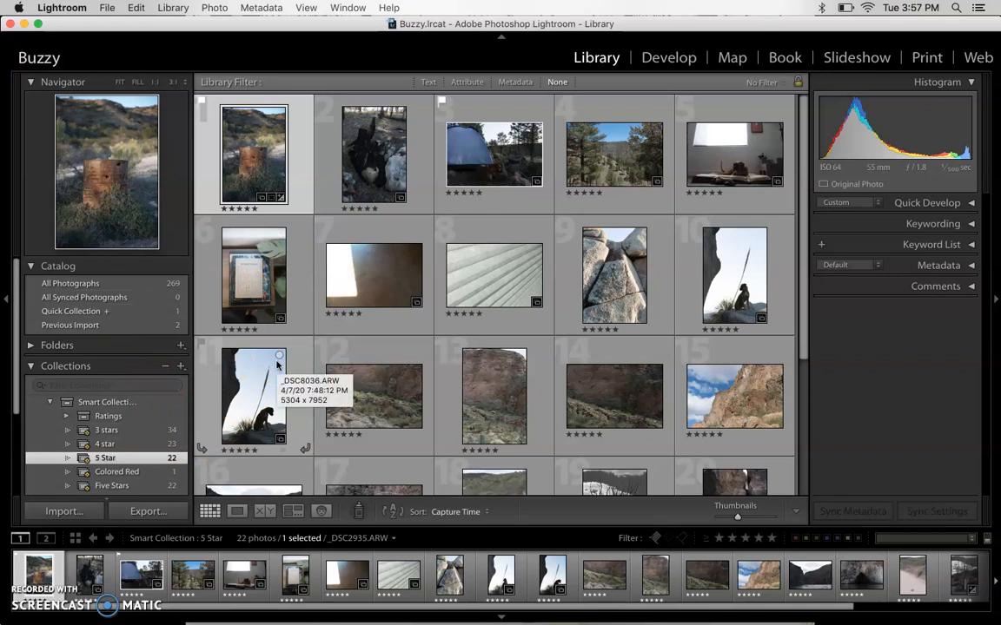
# - Create a collection set named "star ratings" inside the Smart Collections set
pyautogui.click(181, 367)
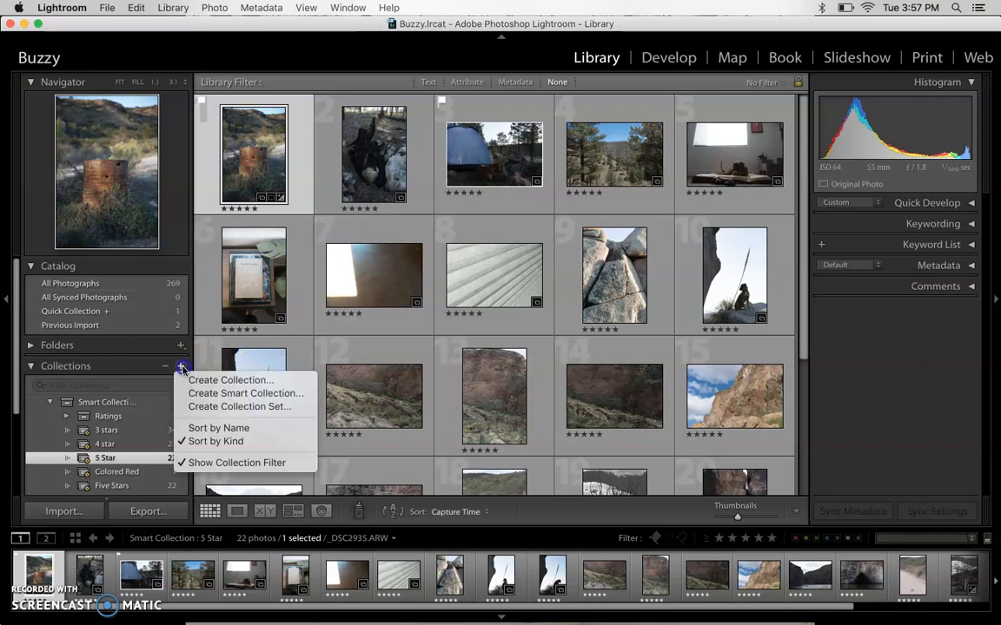
pyautogui.click(238, 407)
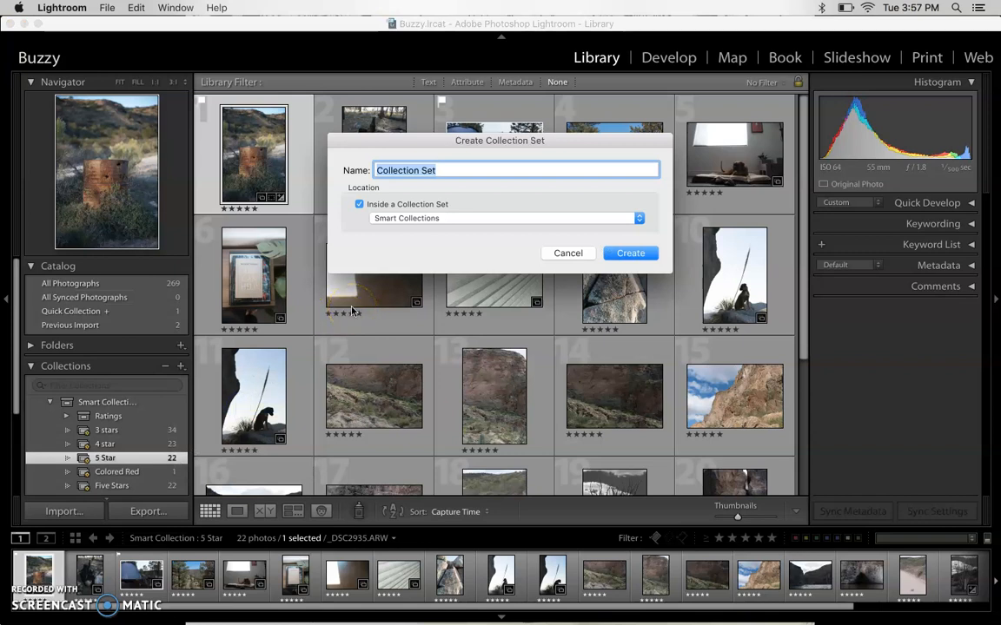
pyautogui.write('star')
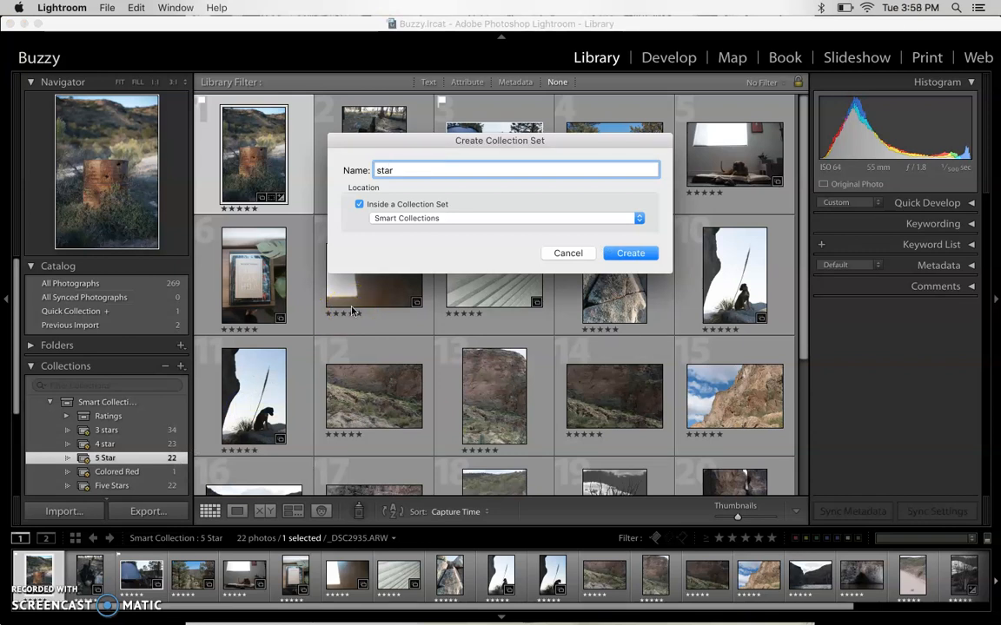
pyautogui.write(' ratings')
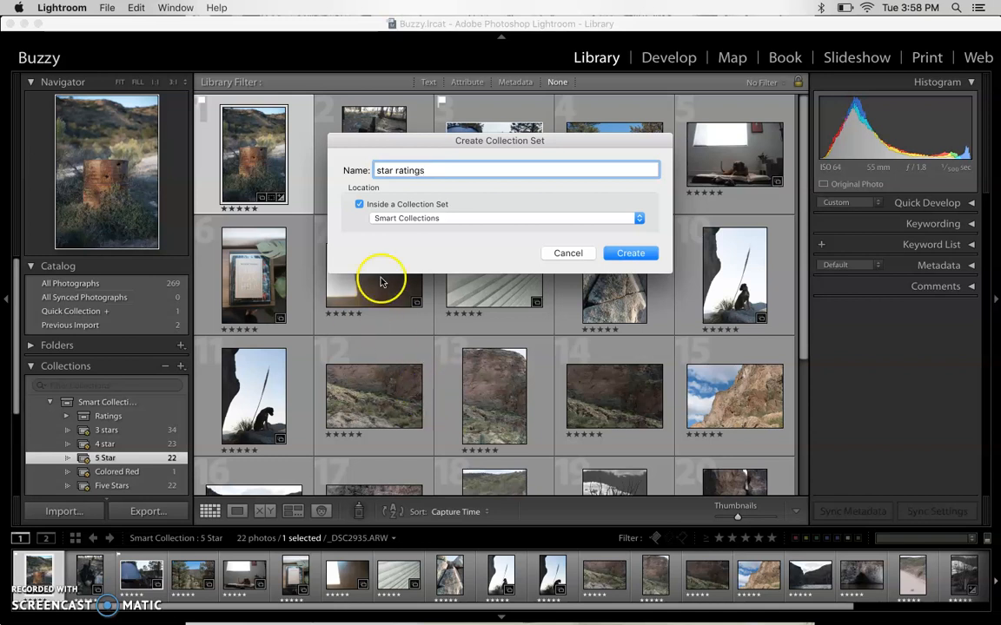
pyautogui.click(626, 252)
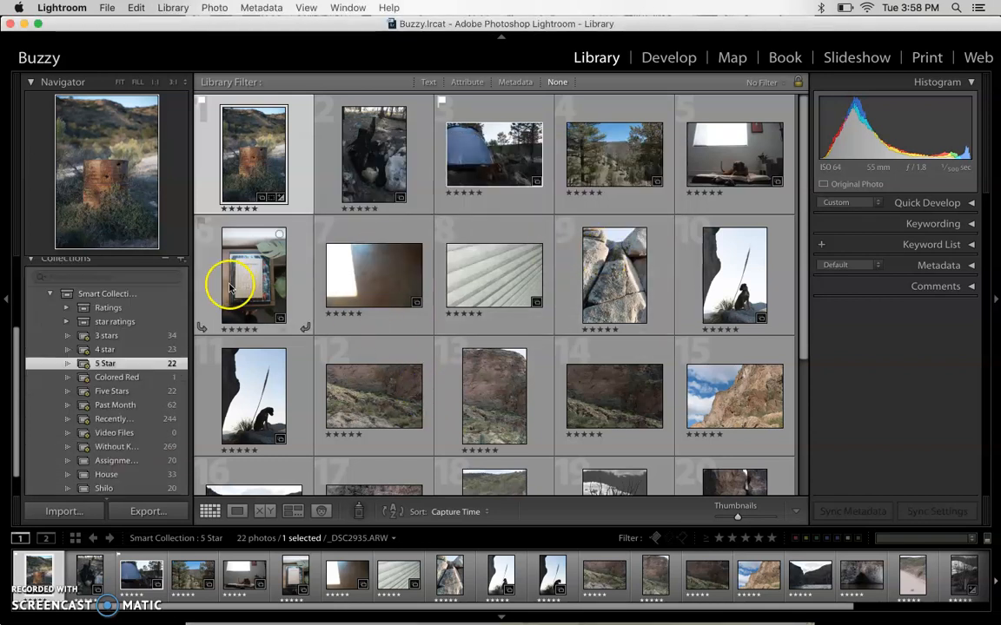
# - Move the 3 stars, 4 star and 5 Star smart collections into the star ratings collection set
pyautogui.scroll(-2, 111, 313)
pyautogui.scroll(-3, 107, 315)
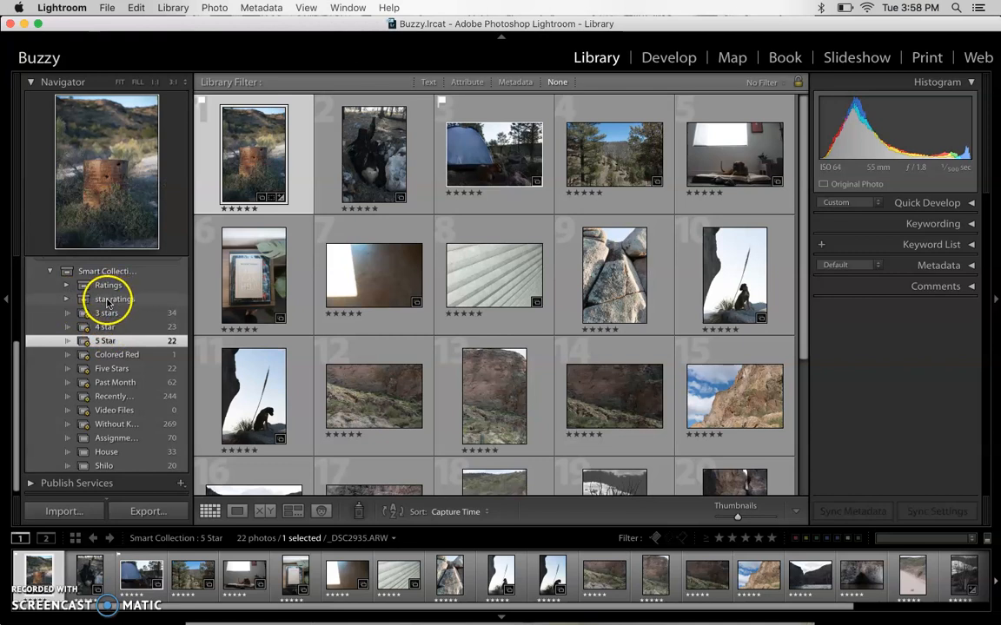
pyautogui.moveTo(110, 314); pyautogui.dragTo(119, 302)
pyautogui.click(122, 445)
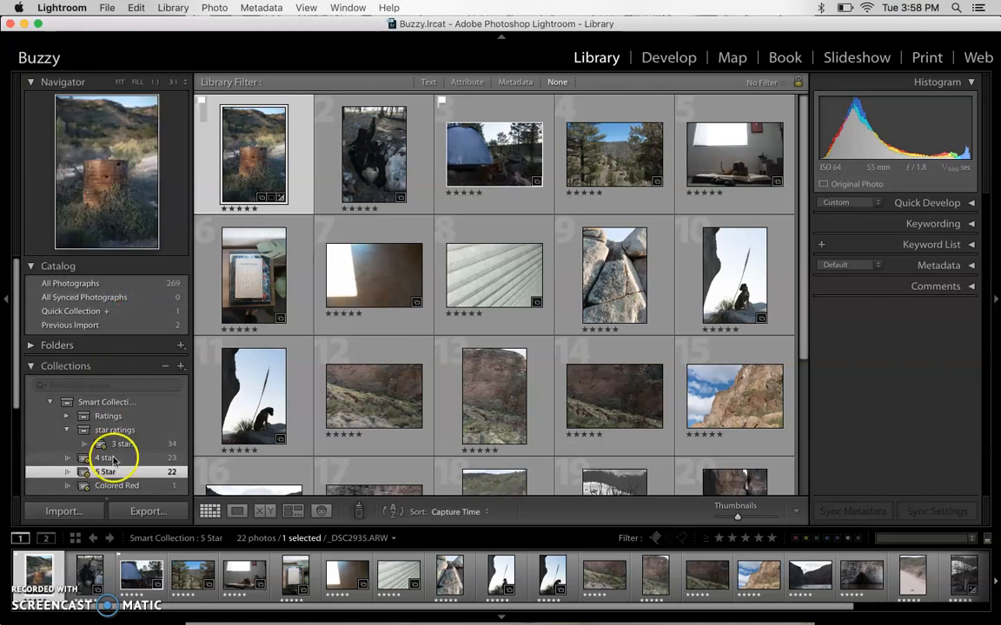
pyautogui.moveTo(125, 429); pyautogui.dragTo(124, 400)
pyautogui.click(124, 466)
pyautogui.moveTo(119, 450); pyautogui.dragTo(120, 411)
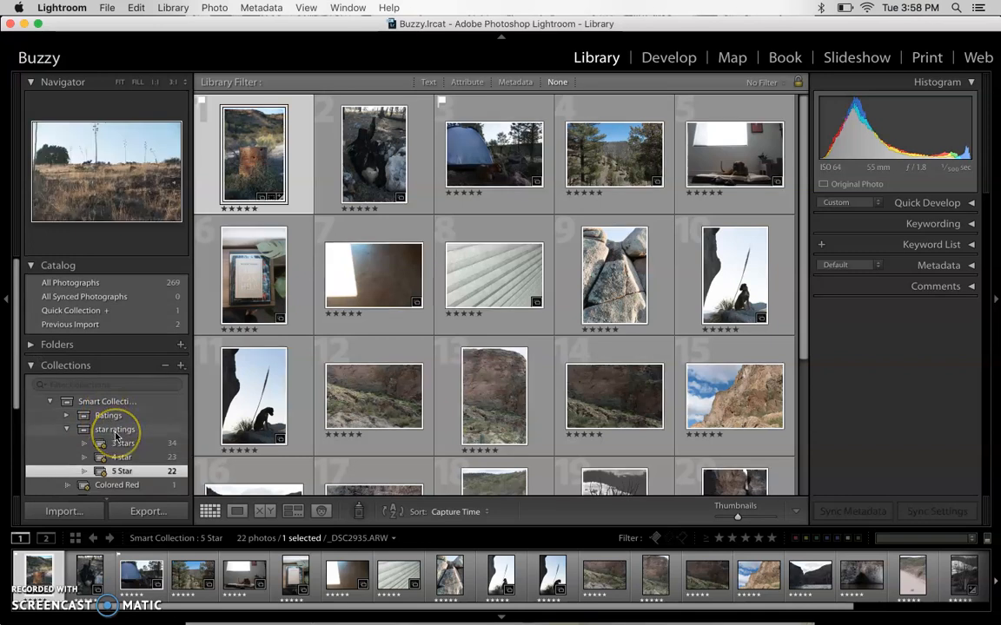
# - Show the star ratings collection set, collapse its list of collections, and look through all the photos it gathers
pyautogui.scroll(-2, 111, 430)
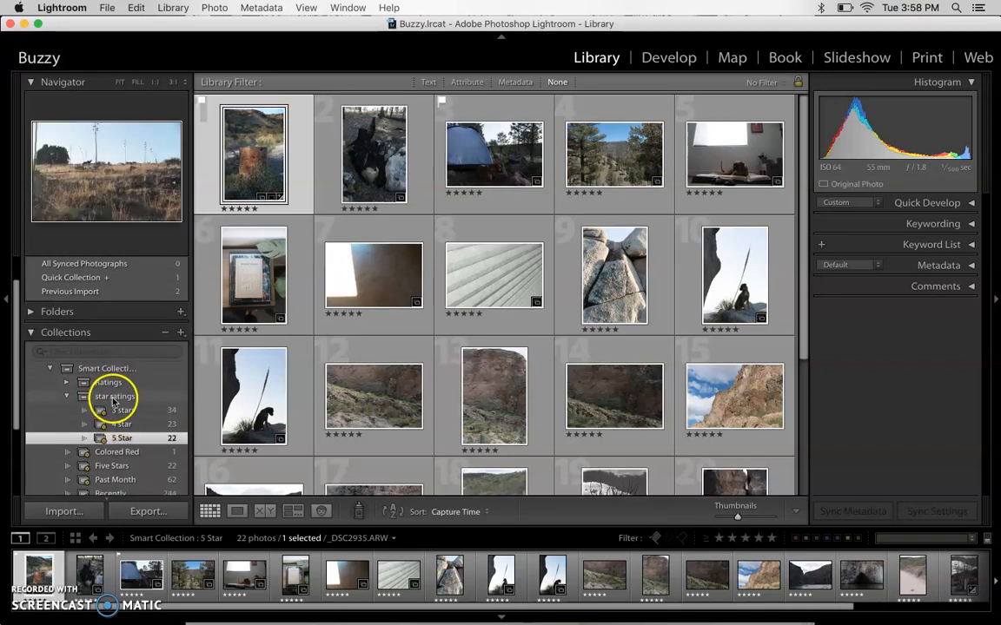
pyautogui.click(67, 398)
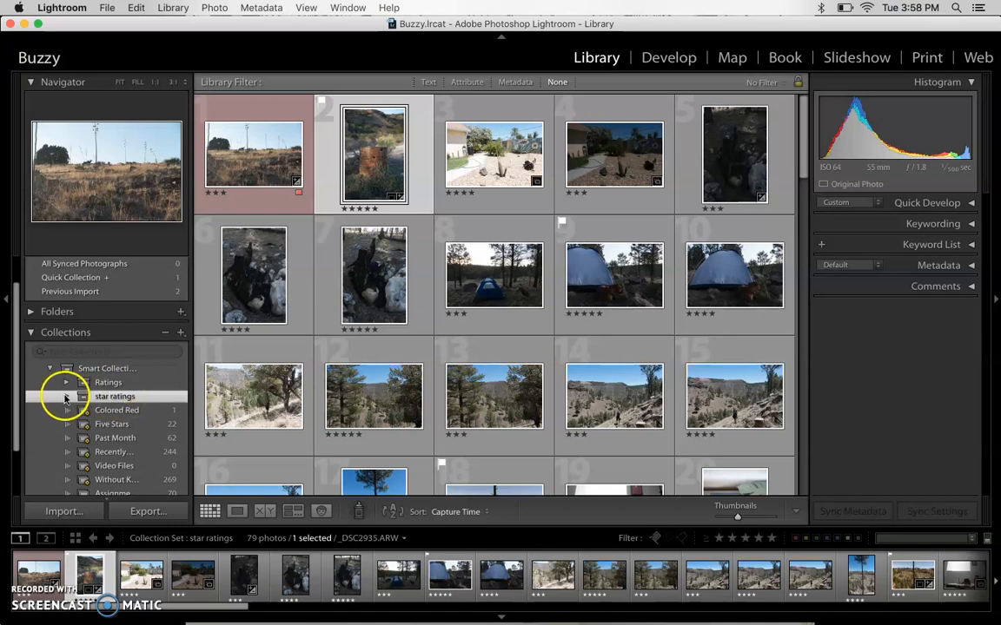
pyautogui.click(66, 398)
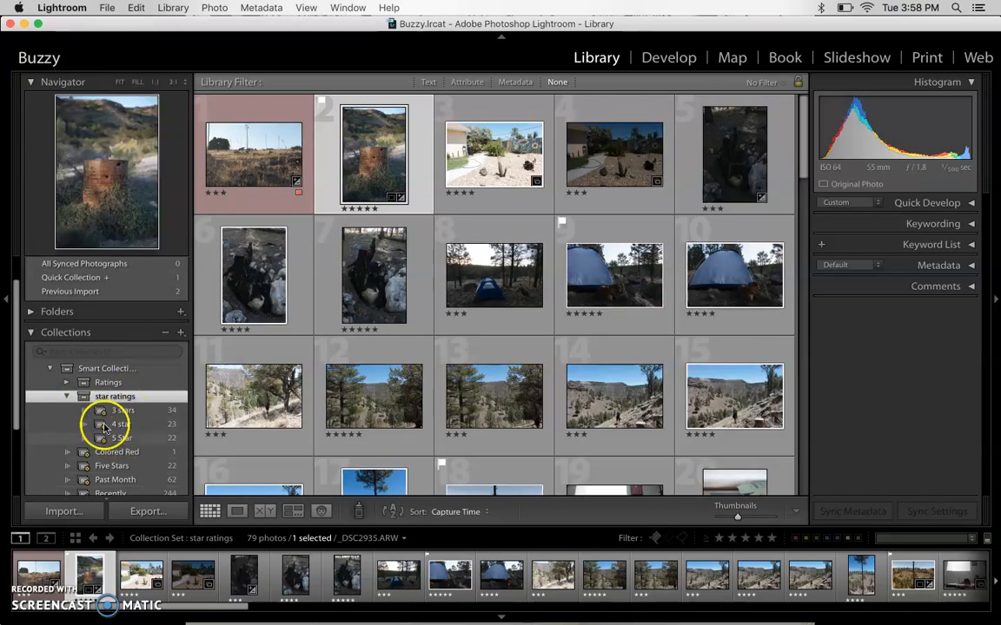
pyautogui.click(66, 397)
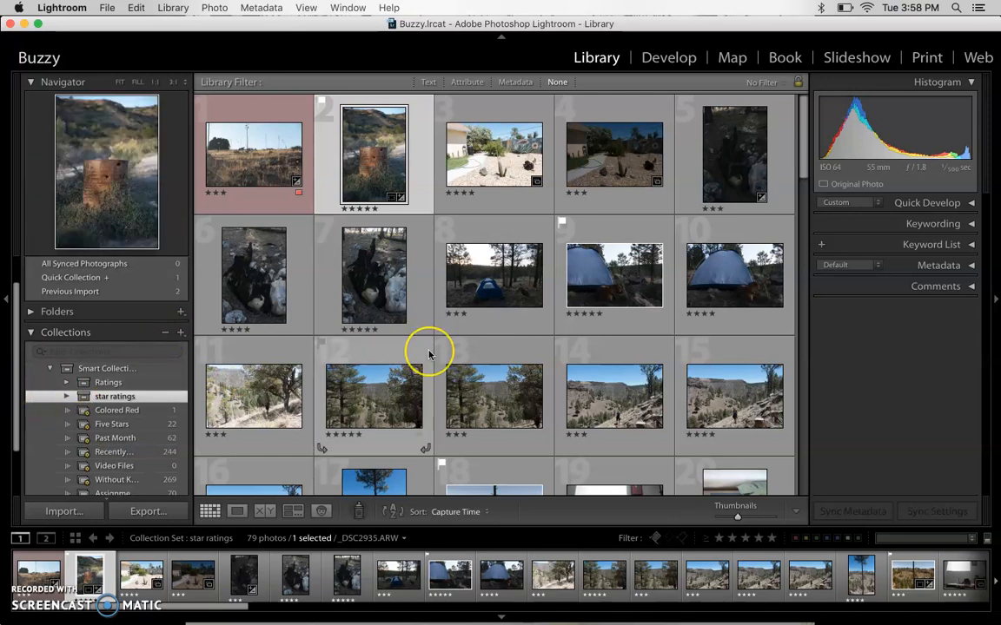
pyautogui.scroll(-10, 428, 354)
pyautogui.scroll(10, 428, 354)
pyautogui.scroll(-12, 428, 354)
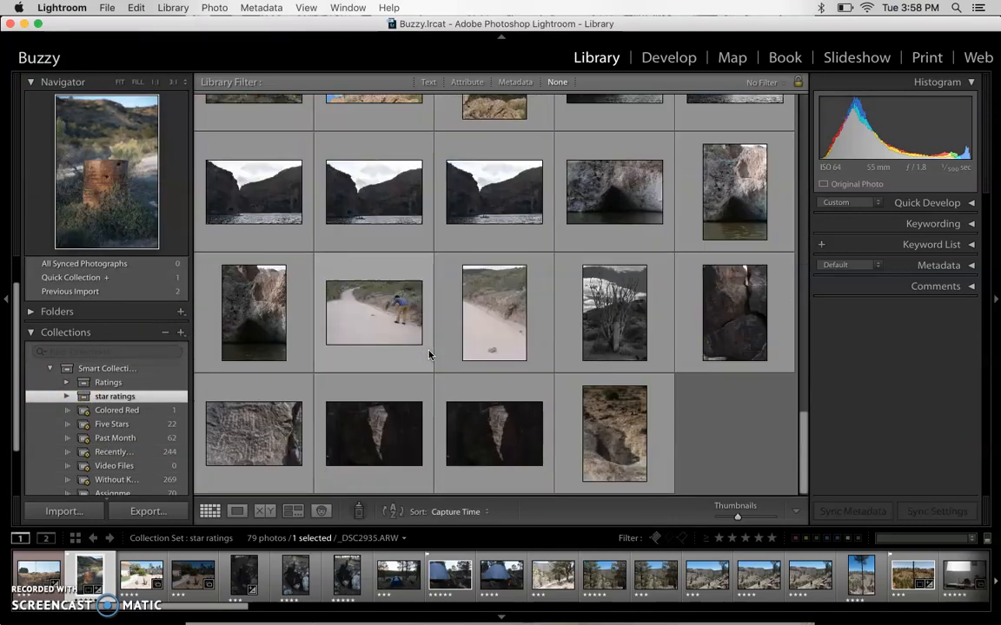
pyautogui.scroll(4, 428, 354)
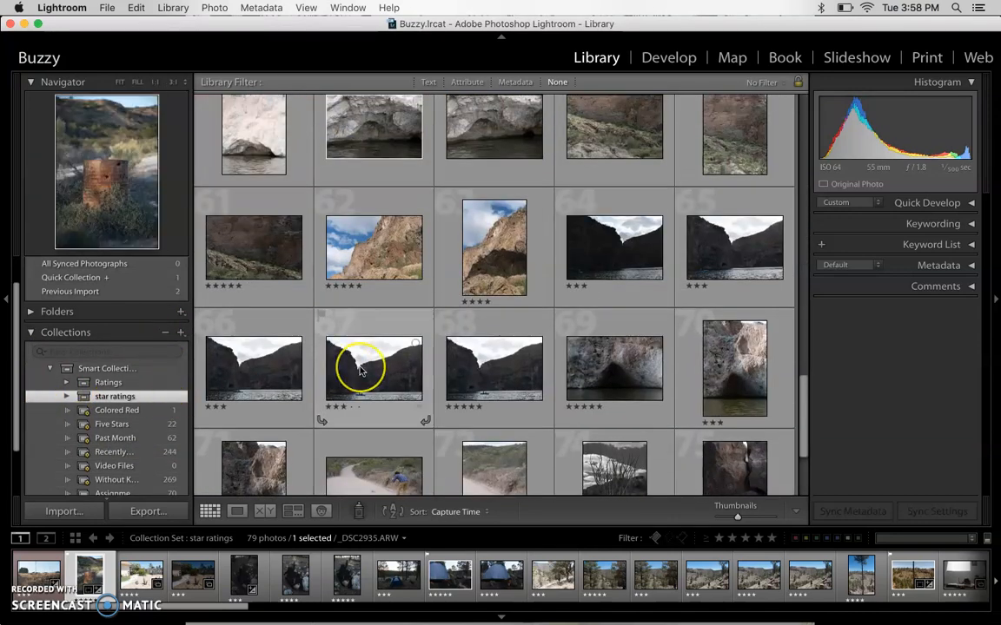
pyautogui.scroll(-4, 360, 370)
pyautogui.scroll(8, 360, 370)
pyautogui.scroll(2, 96, 279)
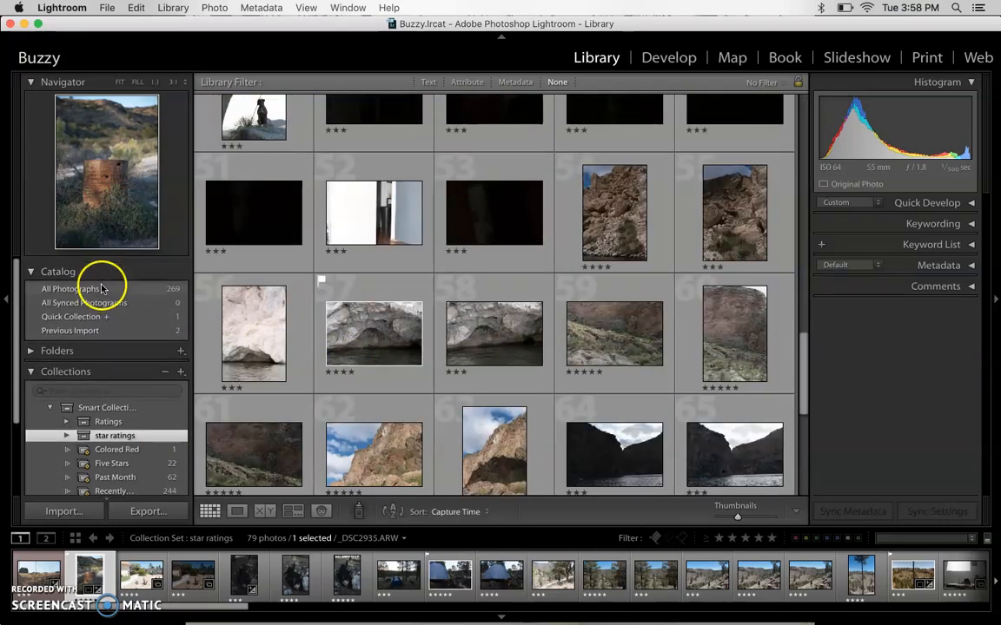
# - Browse the whole library in All Photographs, and open the Assignment 1 collection
pyautogui.click(102, 287)
pyautogui.scroll(-6, 729, 356)
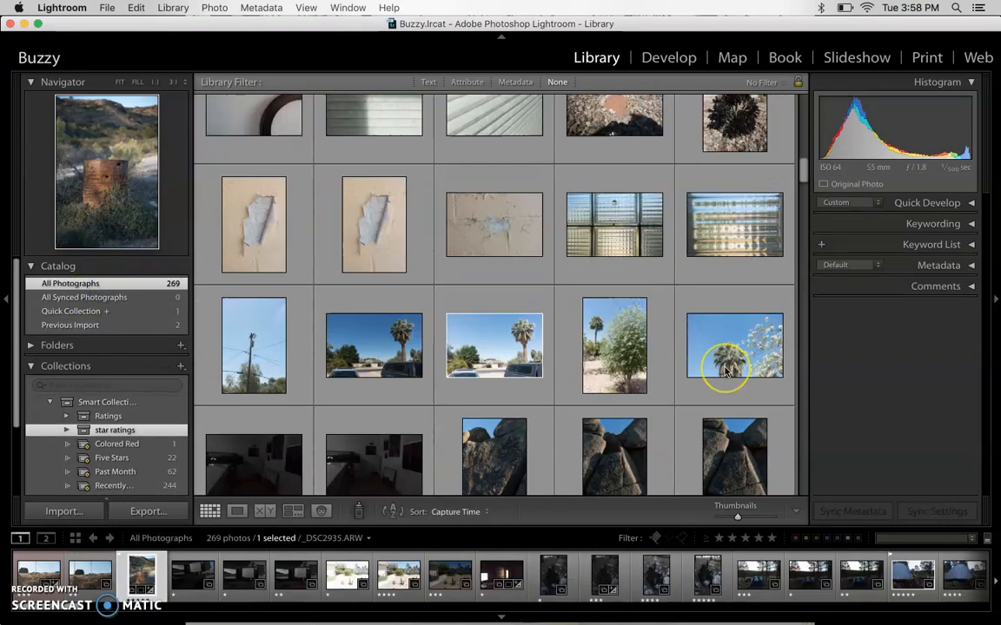
pyautogui.scroll(10, 725, 371)
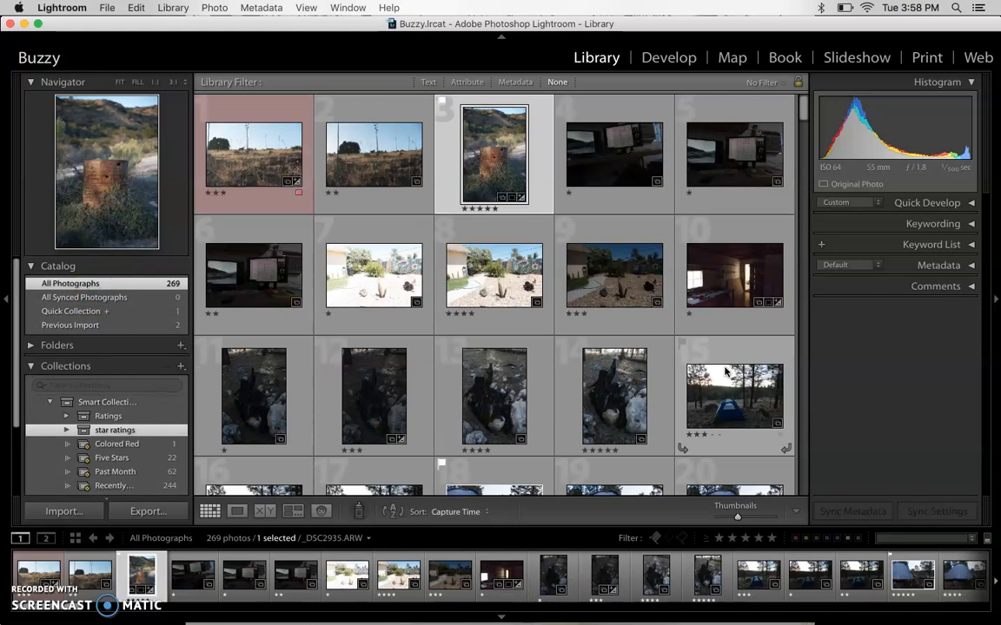
pyautogui.scroll(2, 725, 372)
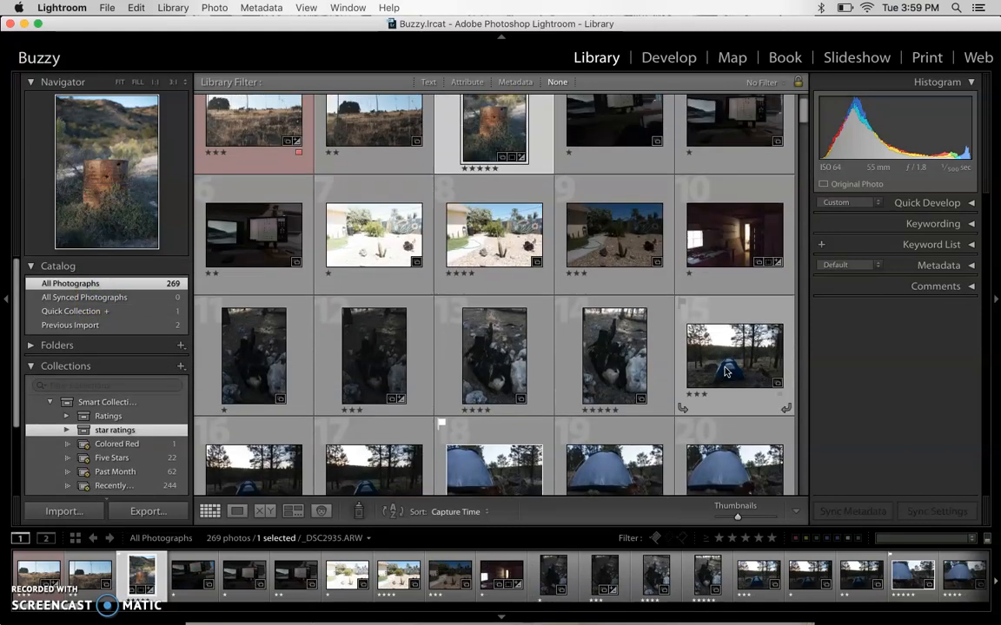
pyautogui.scroll(1, 726, 371)
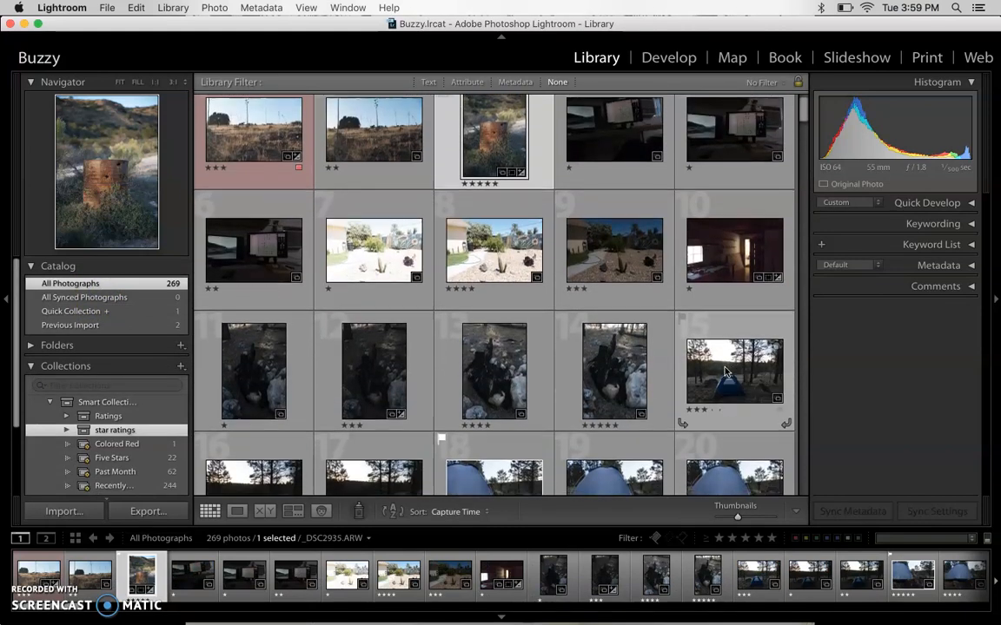
pyautogui.scroll(-3, 726, 372)
pyautogui.scroll(-2, 726, 372)
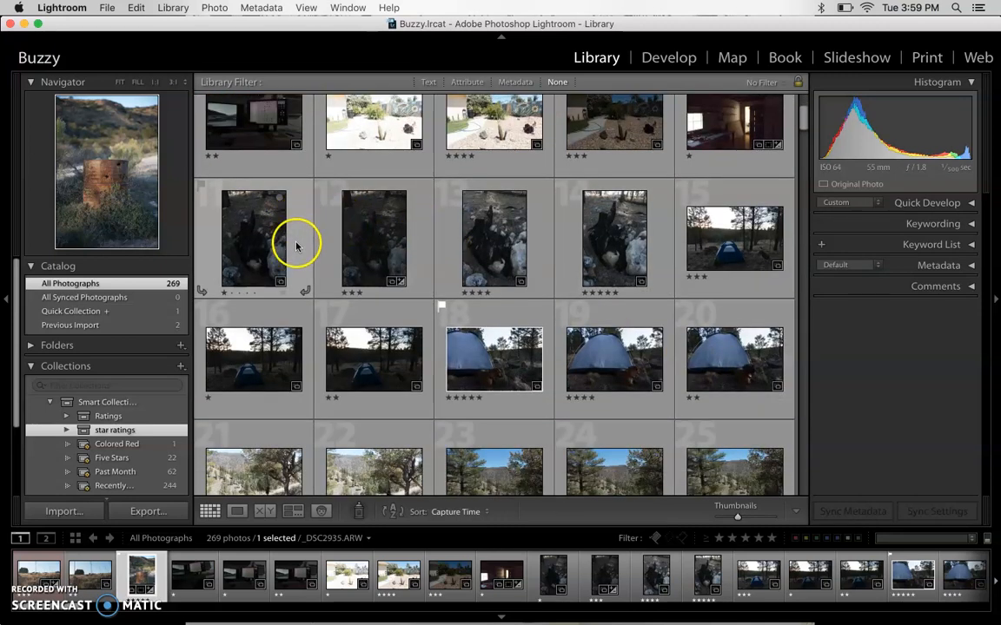
pyautogui.scroll(-2, 110, 472)
pyautogui.scroll(-1, 109, 472)
pyautogui.click(112, 434)
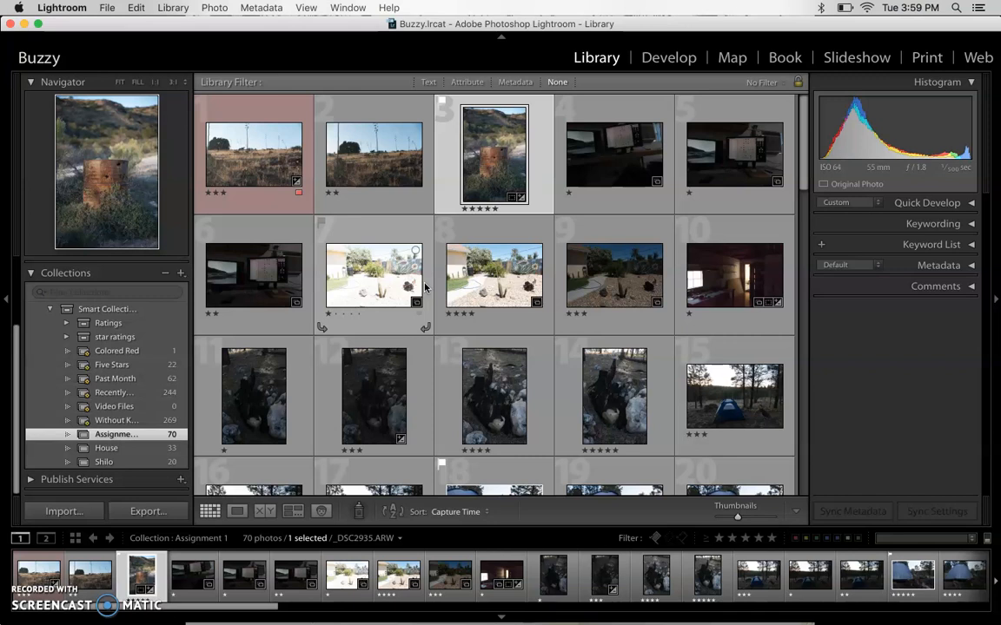
# - Create a collection set named "Assignment One" inside the Smart Collections set
pyautogui.click(180, 272)
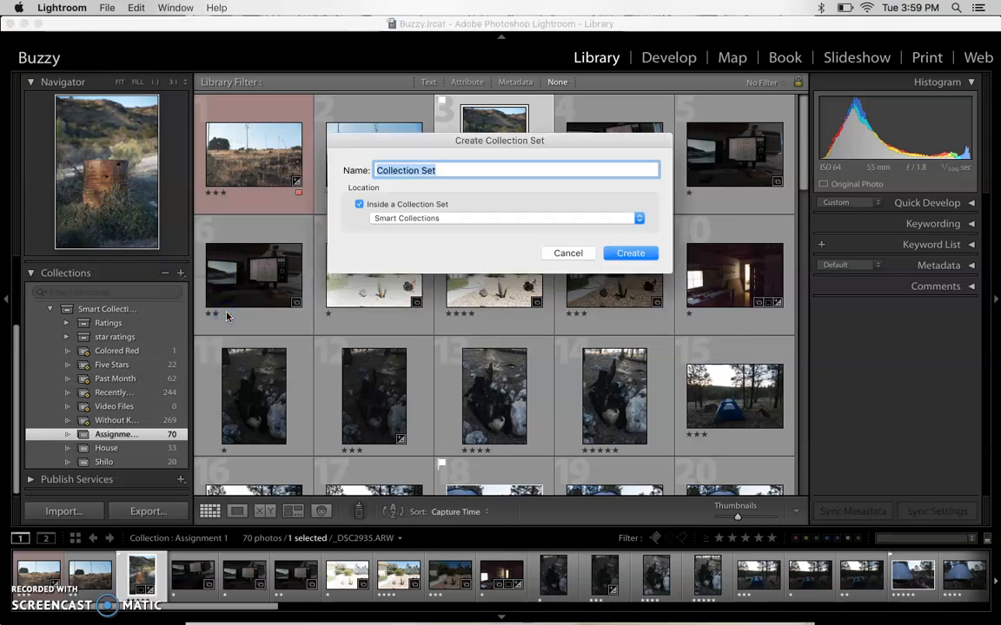
pyautogui.write('Assignment 1')
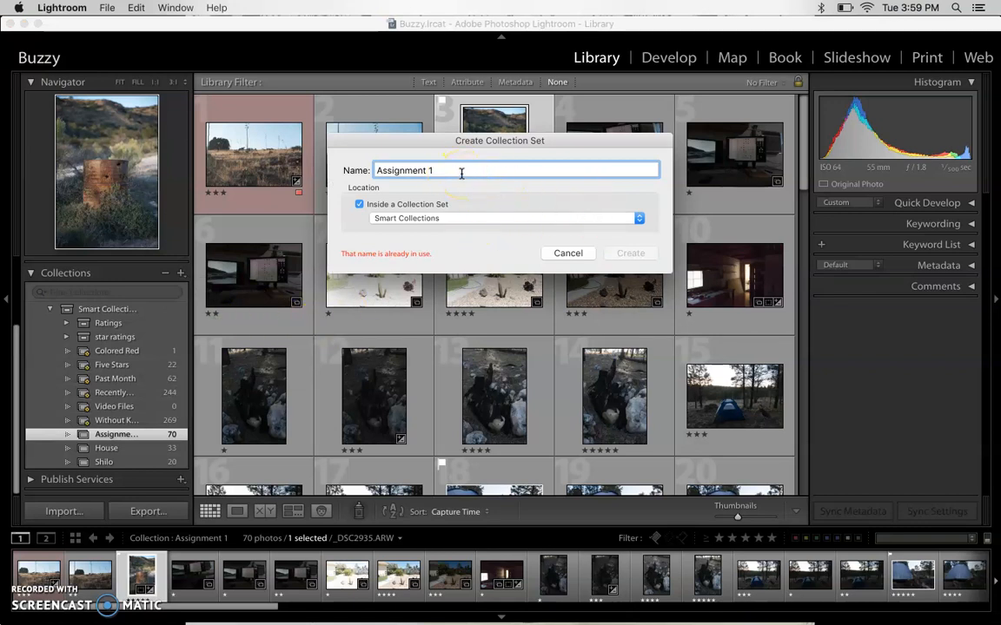
pyautogui.press('BackSpace')
pyautogui.write('One')
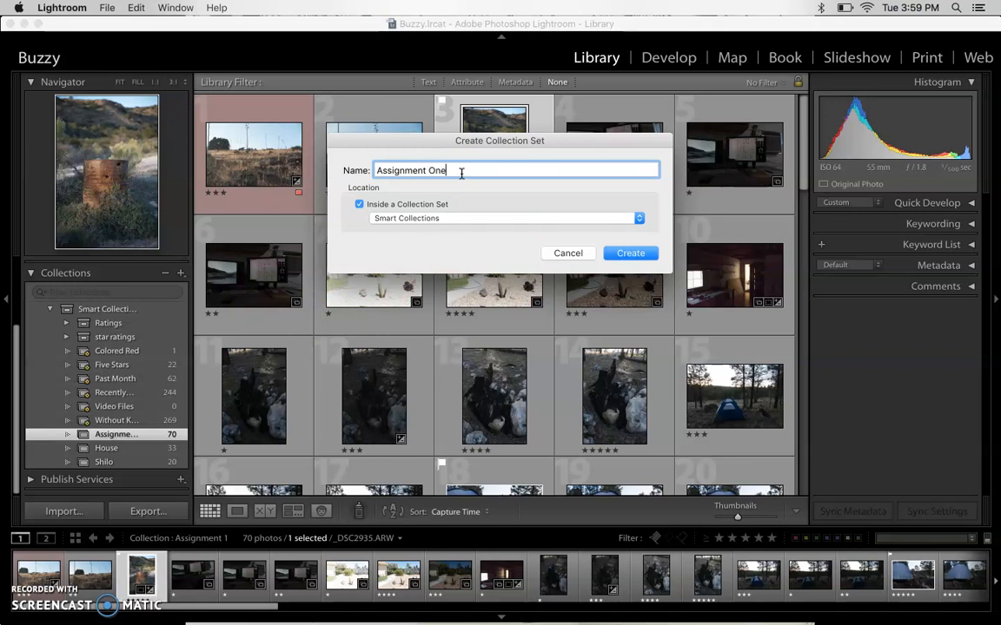
pyautogui.click(631, 257)
pyautogui.write('2')
pyautogui.click(621, 254)
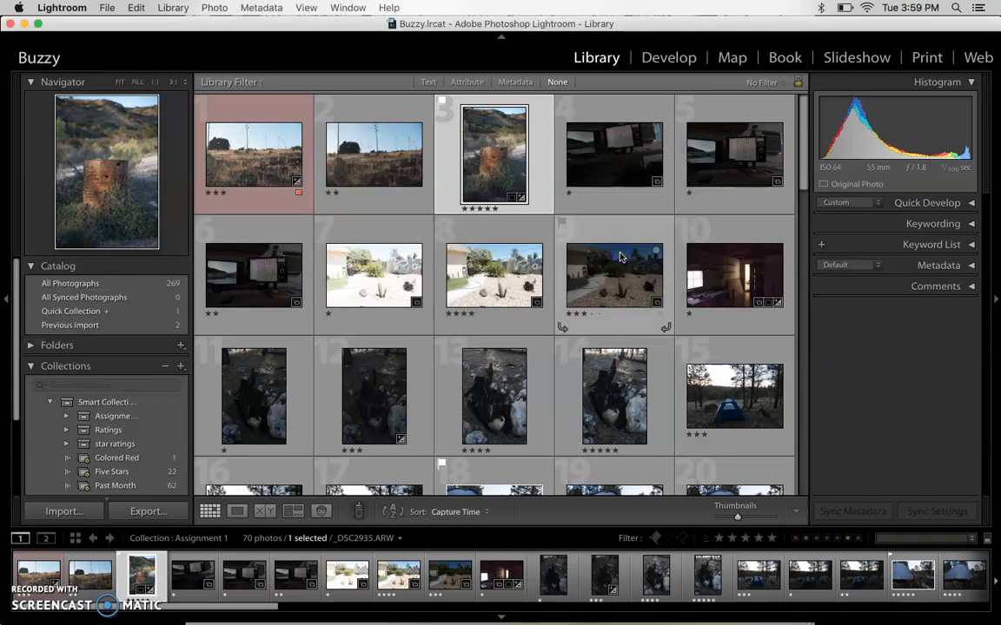
# - Highlight the Assignment 2 collection set, and in All Photographs select every photo from the dark rock crevice _DSC8094.ARW through the last one
pyautogui.click(126, 418)
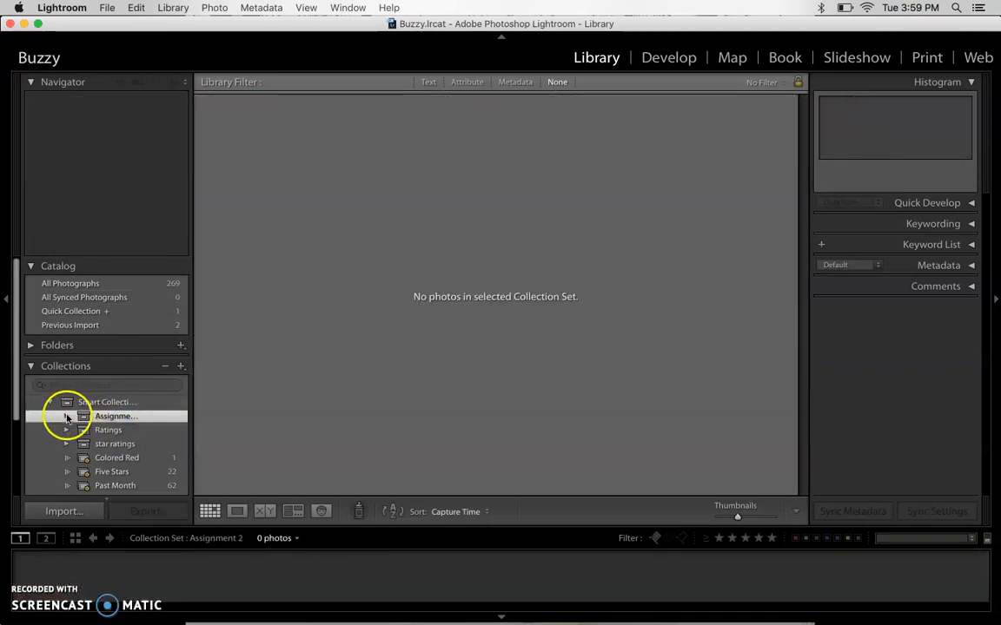
pyautogui.click(73, 285)
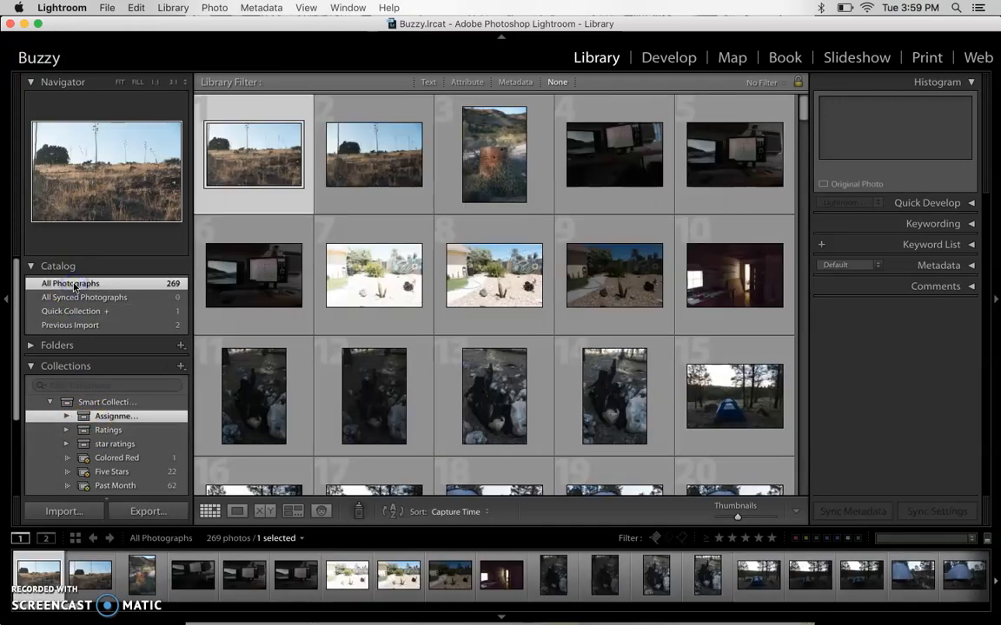
pyautogui.scroll(-20, 293, 361)
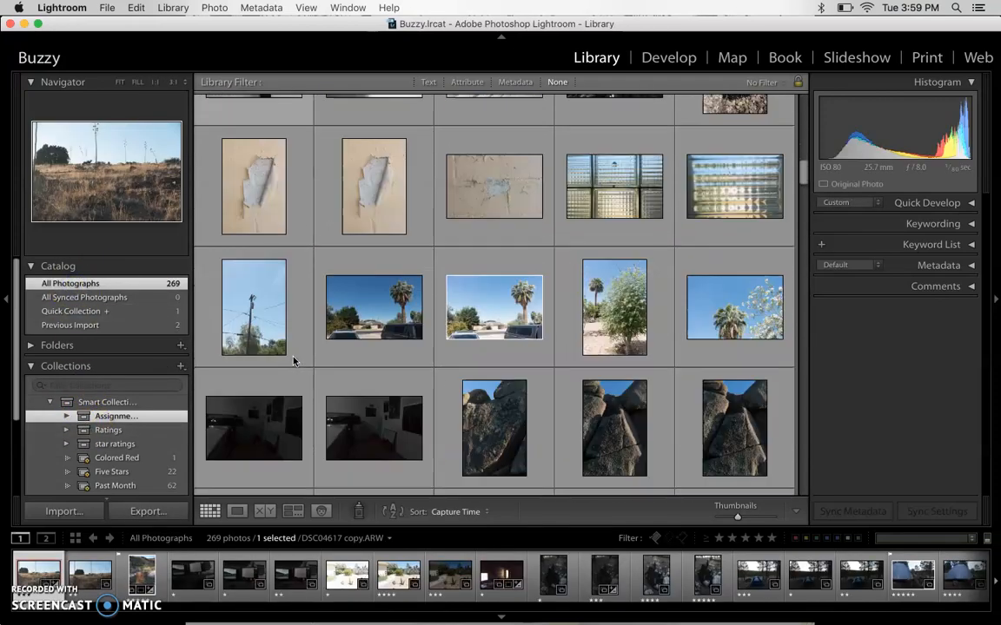
pyautogui.scroll(-5, 294, 361)
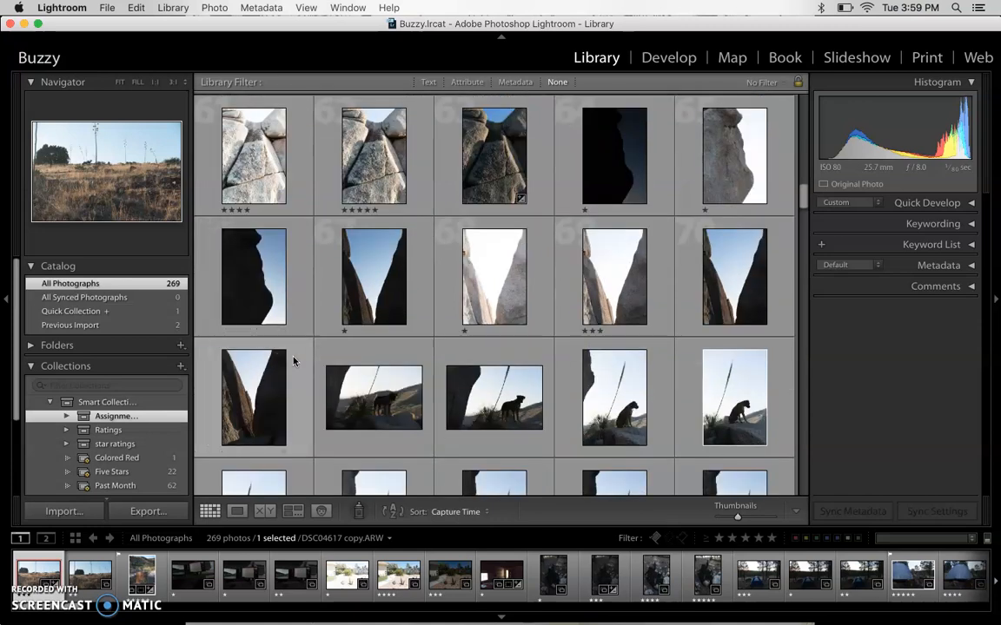
pyautogui.scroll(-4, 293, 361)
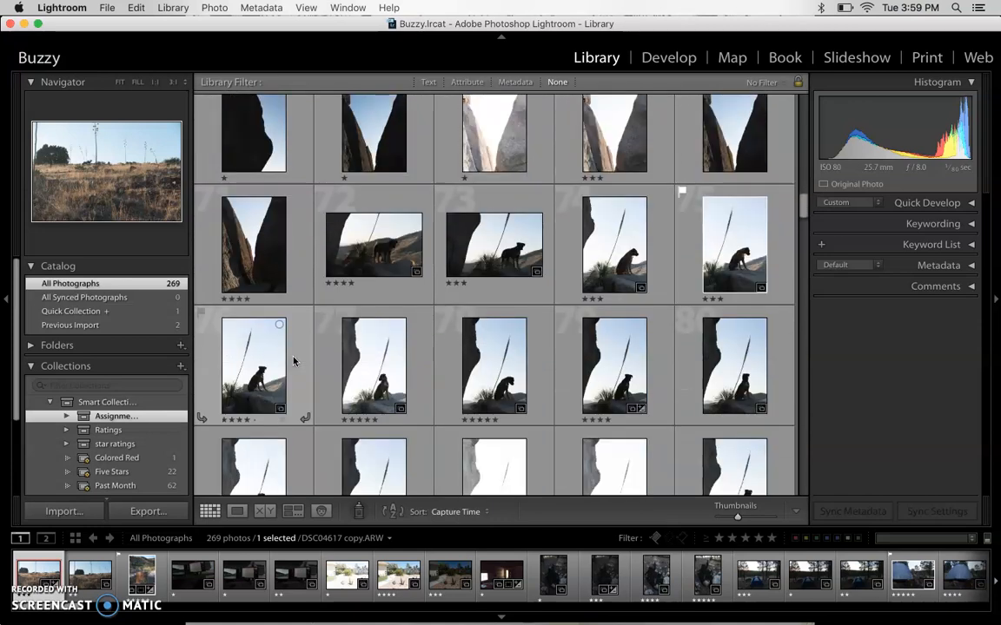
pyautogui.scroll(5, 293, 361)
pyautogui.click(274, 226)
pyautogui.scroll(-3, 274, 226)
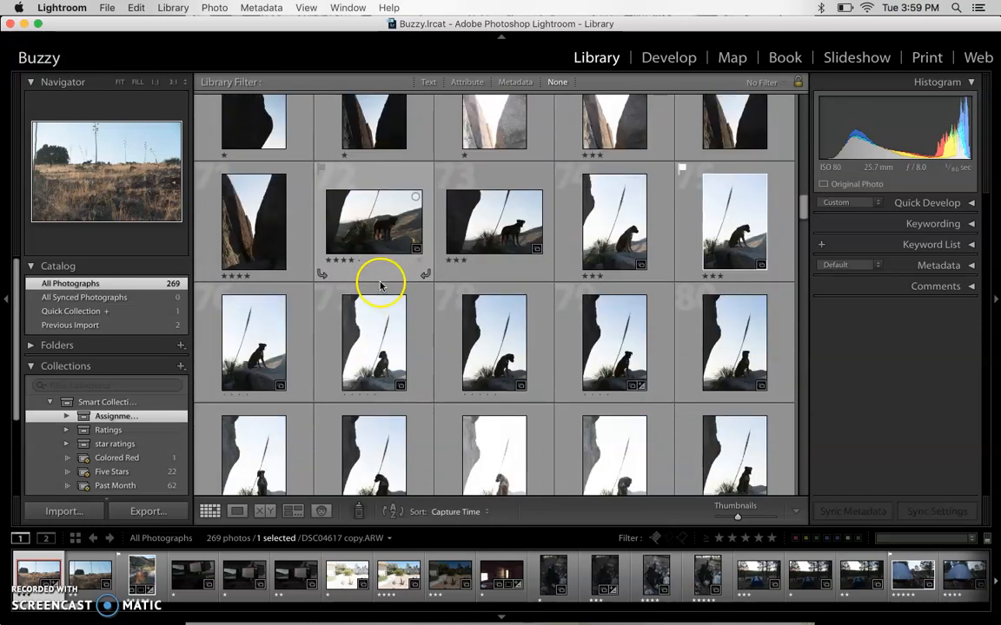
pyautogui.scroll(-10, 268, 289)
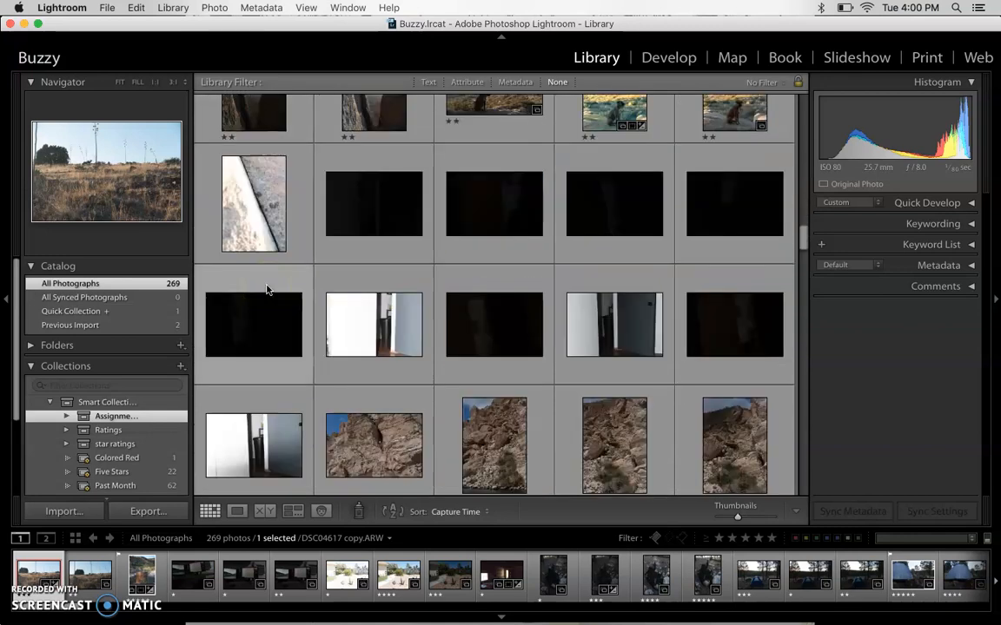
pyautogui.scroll(-10, 267, 289)
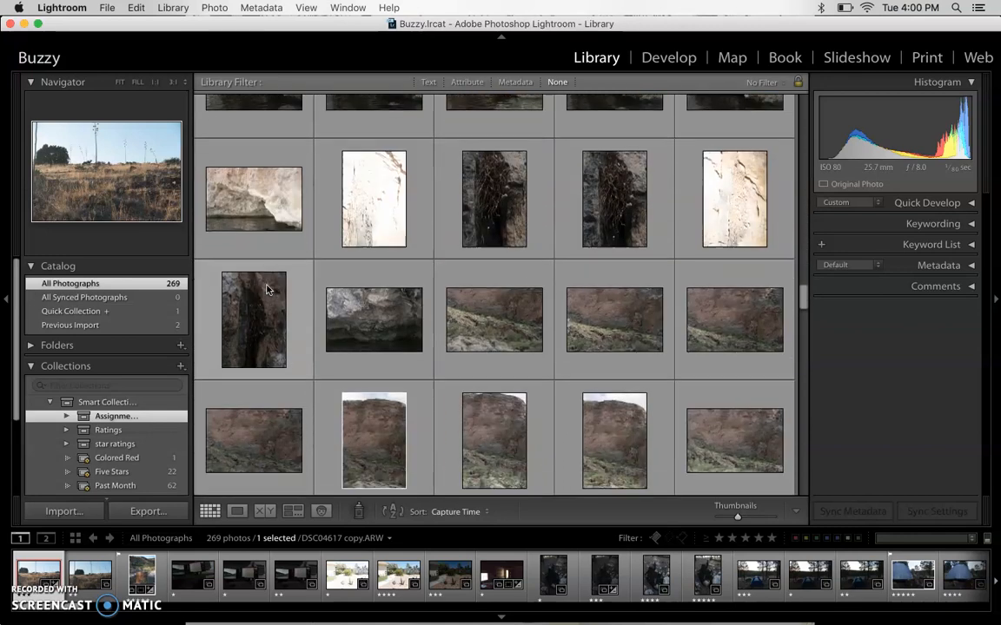
pyautogui.click(246, 177)
pyautogui.scroll(-10, 409, 253)
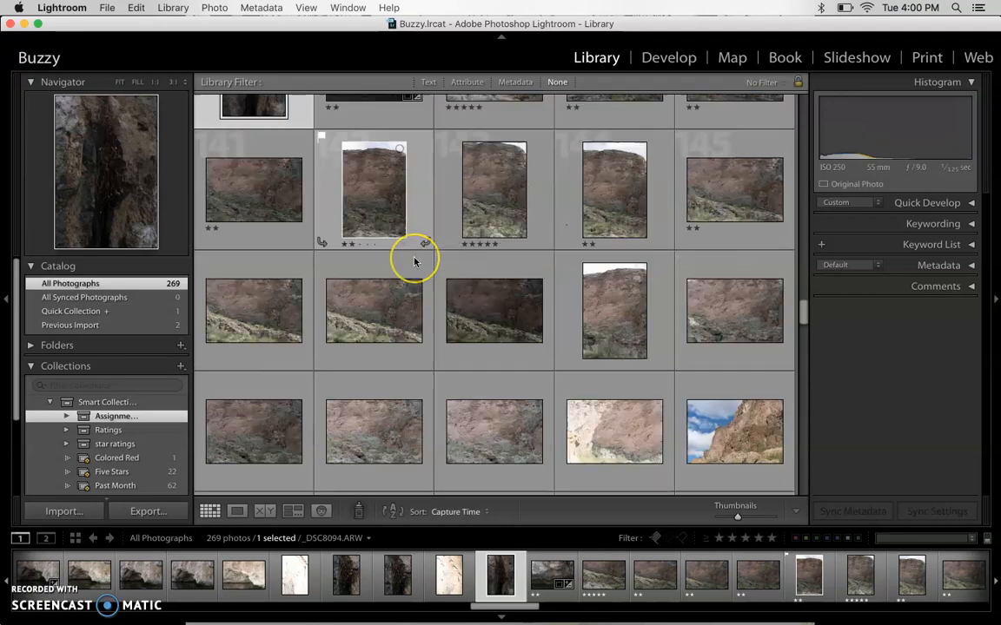
pyautogui.scroll(-10, 415, 261)
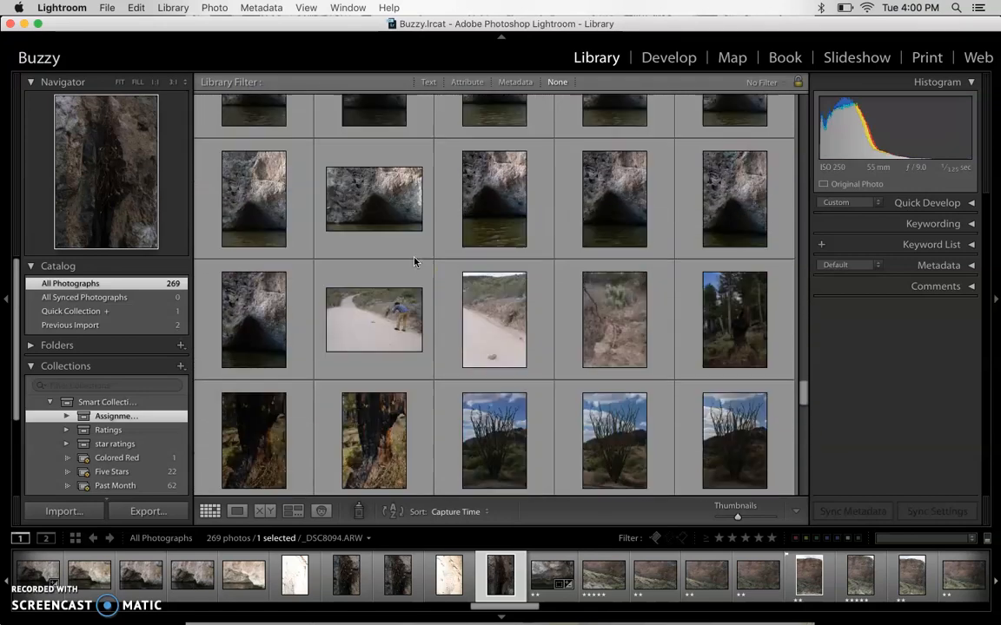
pyautogui.scroll(-10, 414, 261)
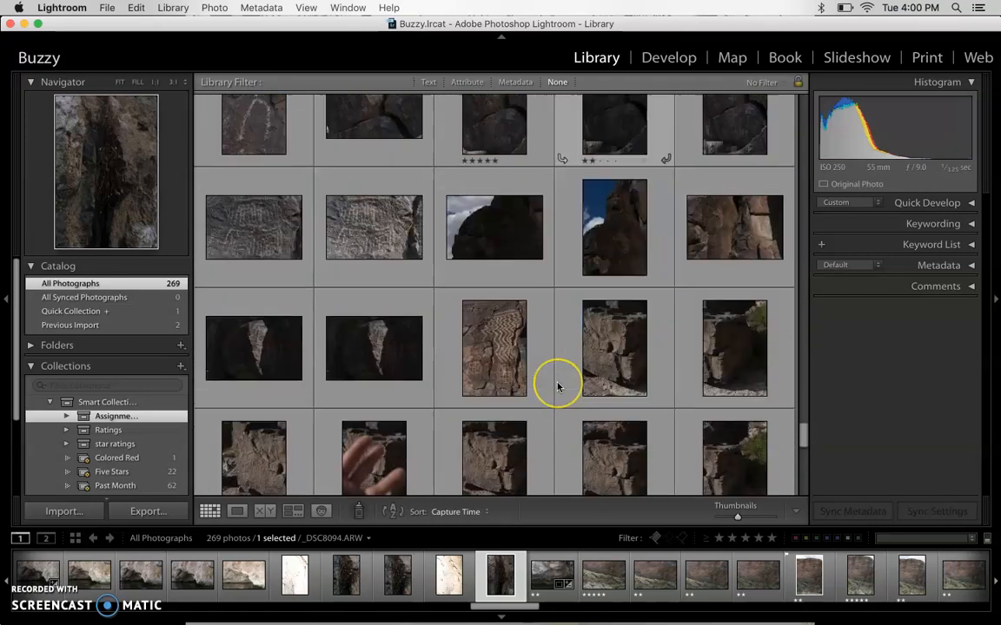
pyautogui.scroll(-5, 557, 387)
pyautogui.keyDown('shift'); pyautogui.click(614, 417); pyautogui.keyUp('shift')
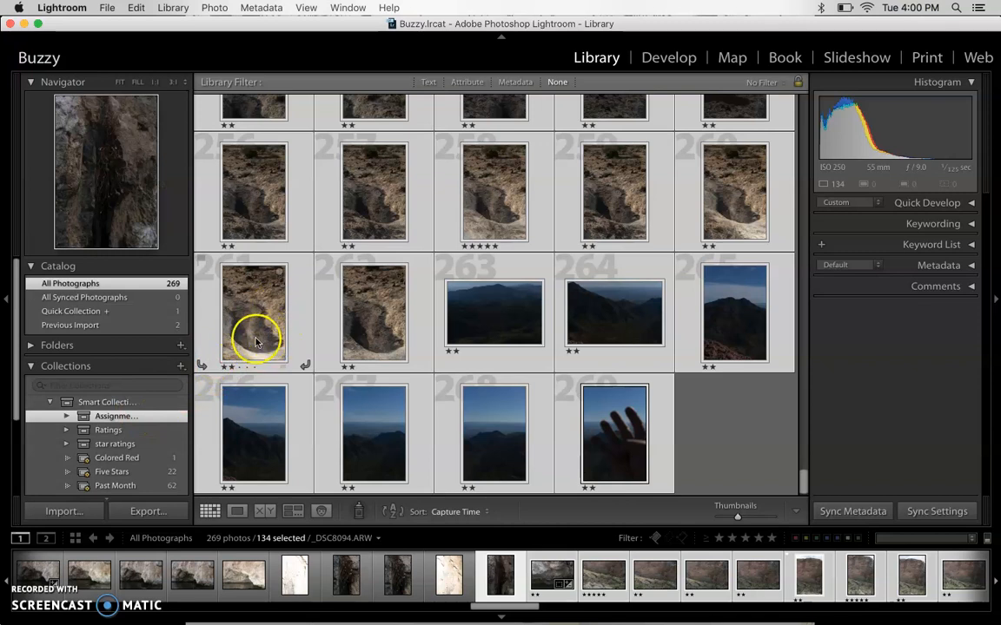
# - Create a collection named "Assignment 2" inside the Assignment 2 collection set, including the selected photos
pyautogui.click(180, 368)
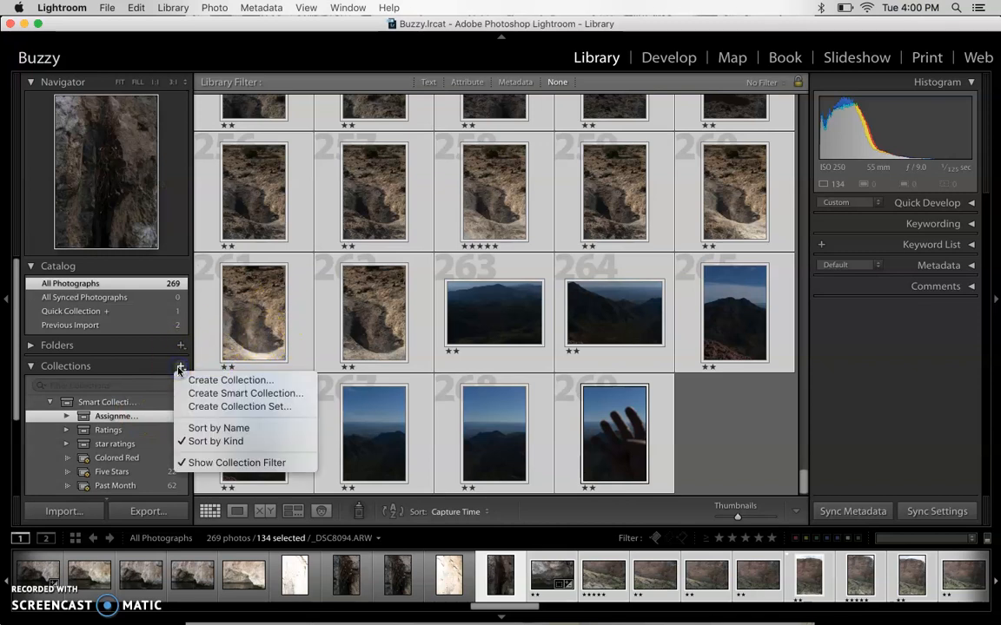
pyautogui.click(231, 380)
pyautogui.write('A')
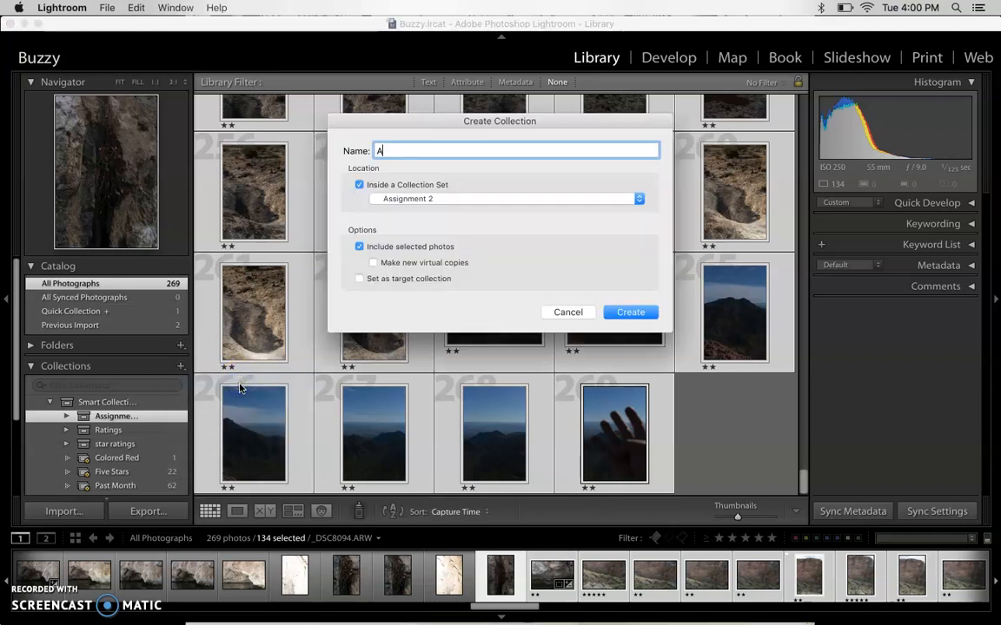
pyautogui.write('ssignment 2')
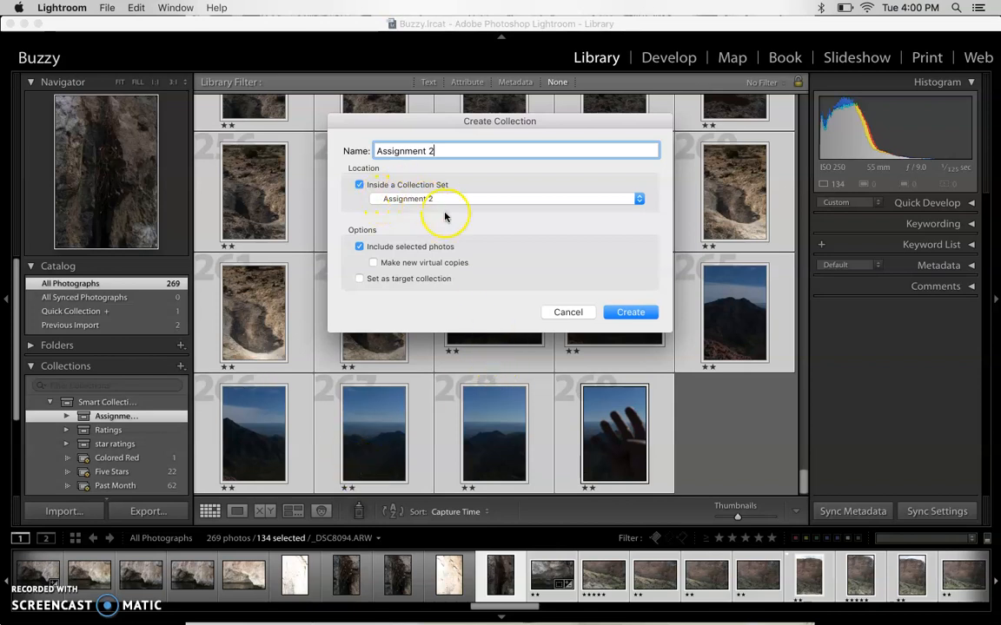
pyautogui.click(629, 312)
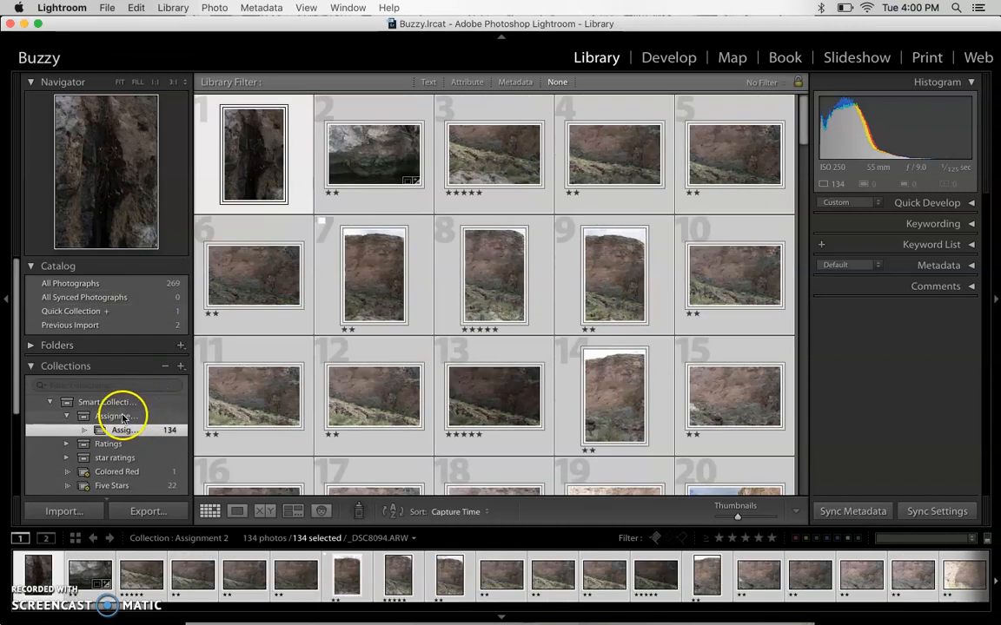
# - Collapse and re-expand the Assignment 2 collection set, and show the photos of the Assignment 2 collection inside it
pyautogui.click(122, 418)
pyautogui.click(67, 417)
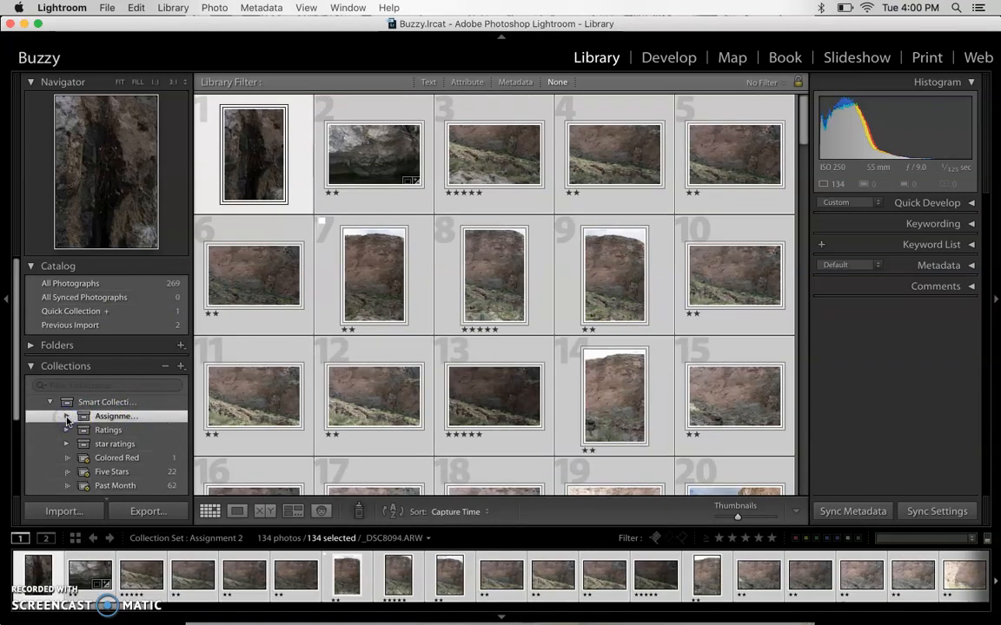
pyautogui.click(69, 418)
pyautogui.click(108, 417)
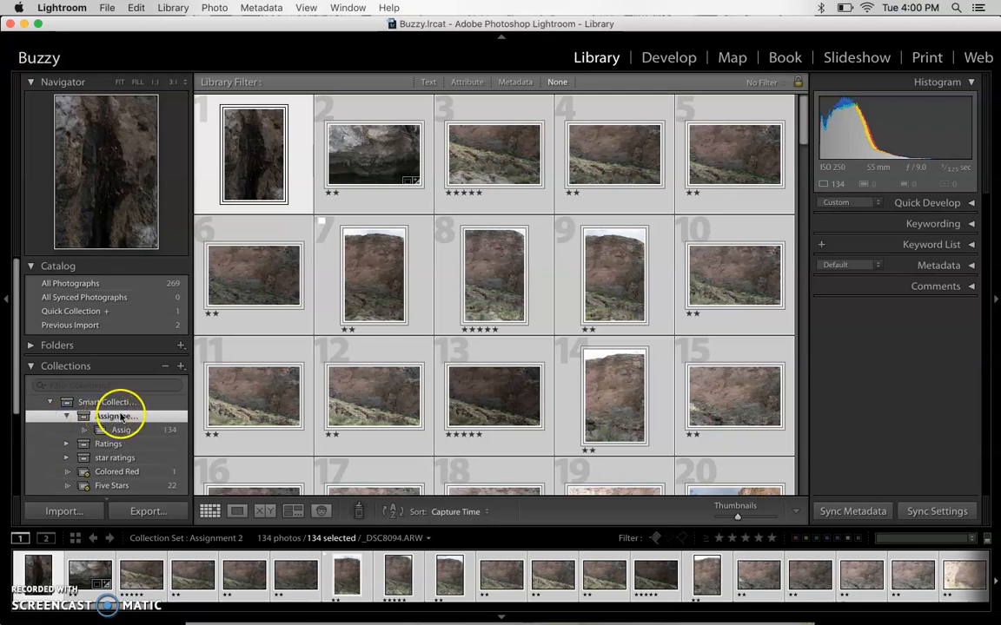
pyautogui.click(117, 430)
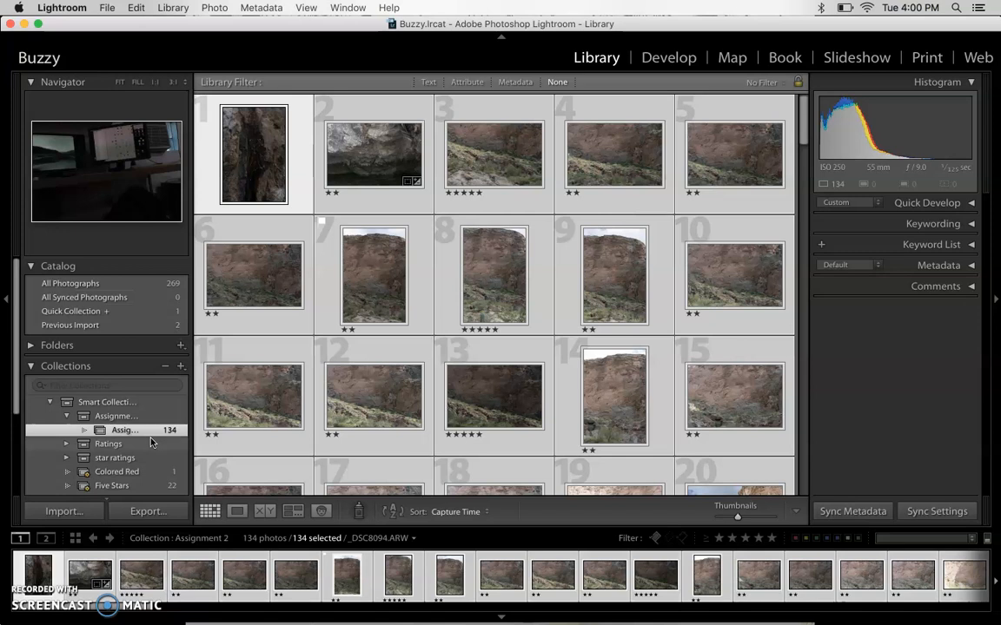
pyautogui.click(154, 430)
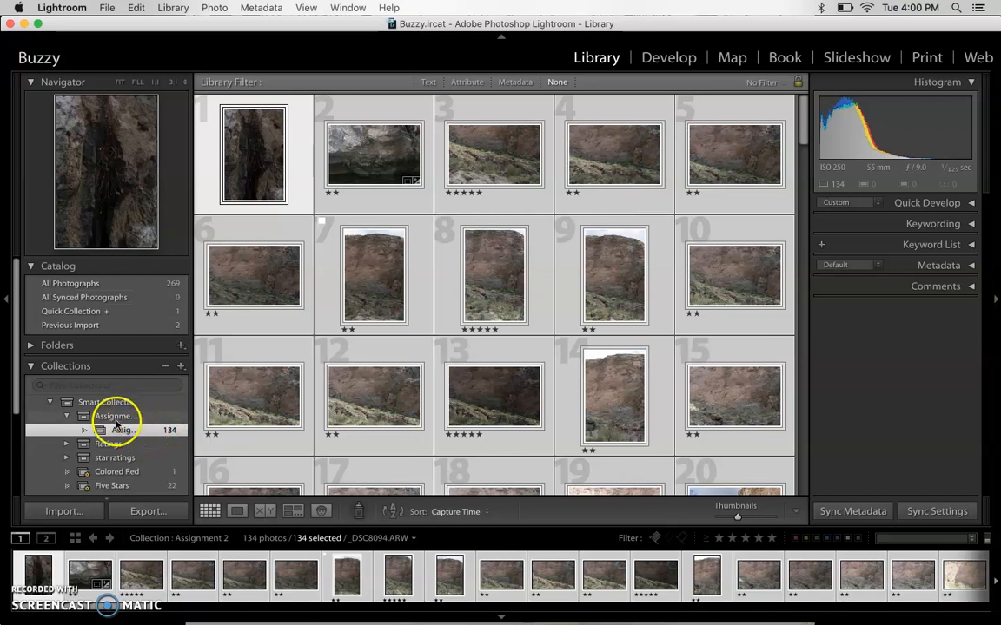
# - Create a smart collection named "5 Star Assignment 2" inside the Assignment 2 set, with the rule Rating is five stars
pyautogui.click(181, 369)
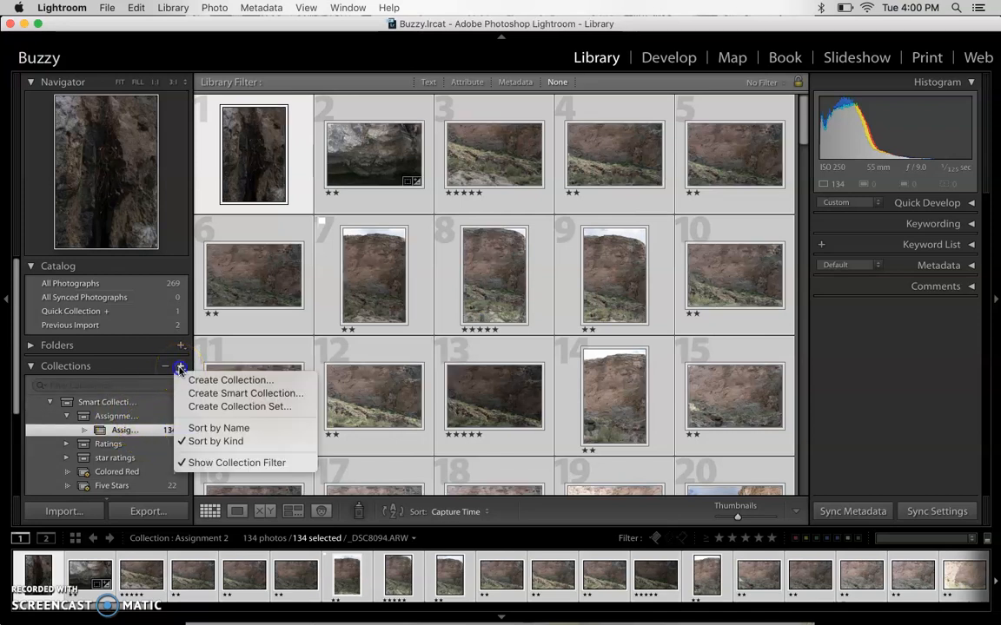
pyautogui.click(216, 394)
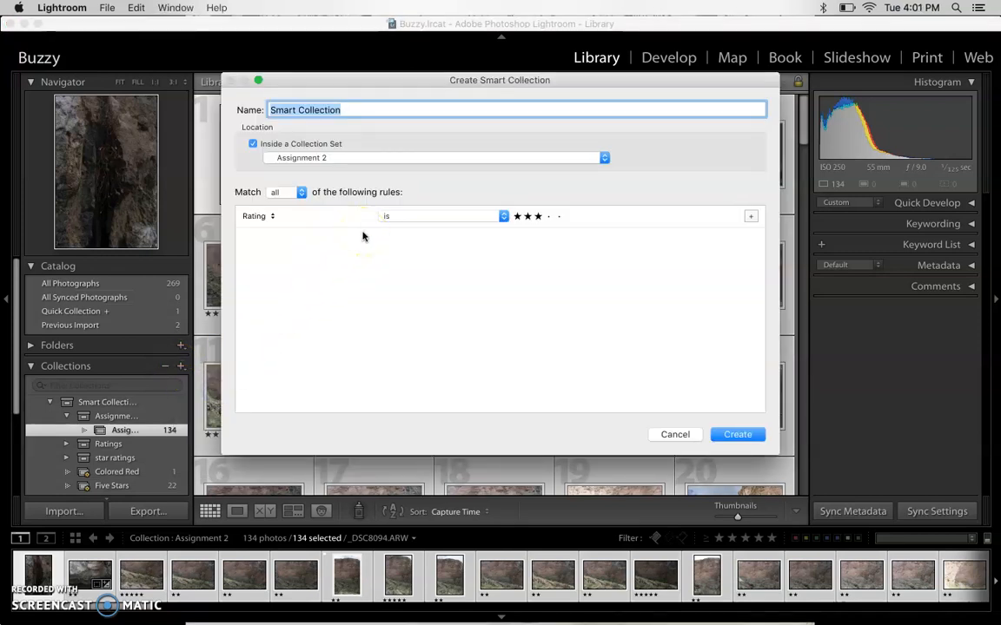
pyautogui.write('5 Star')
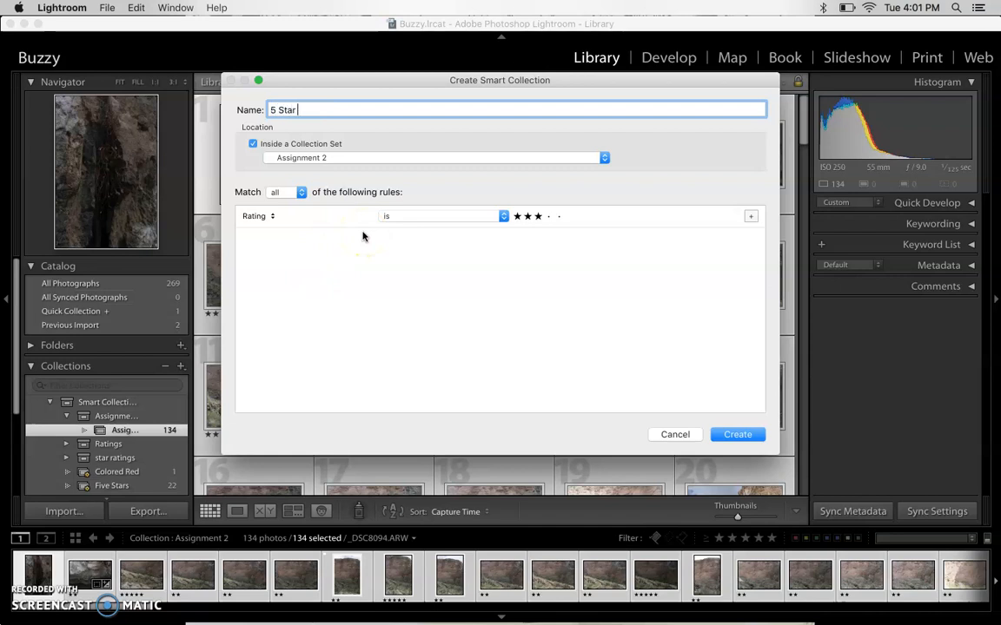
pyautogui.write(' Assignment 2')
pyautogui.click(267, 216)
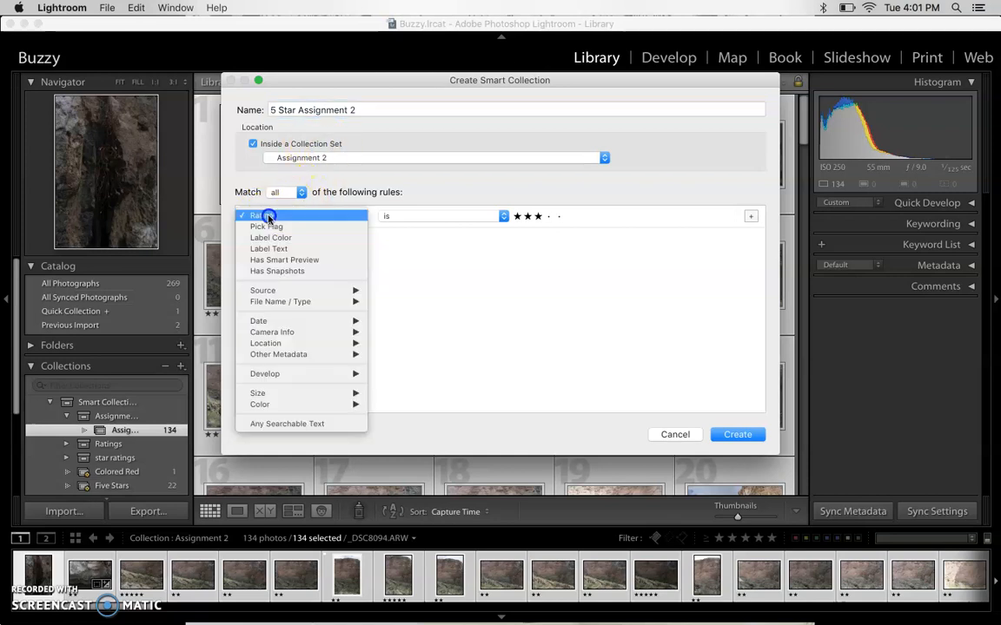
pyautogui.click(268, 216)
pyautogui.click(559, 217)
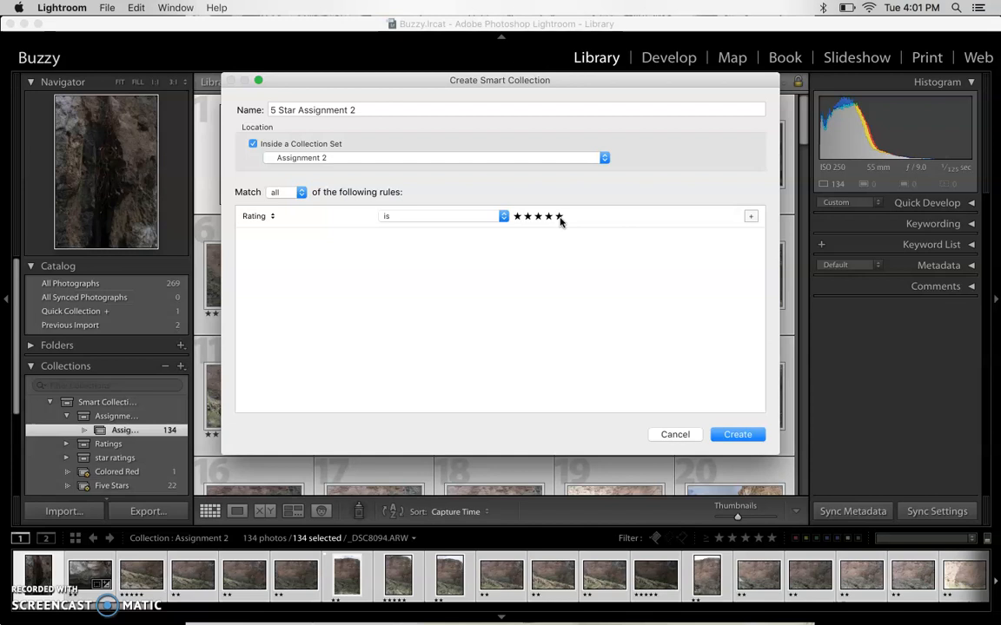
pyautogui.click(753, 437)
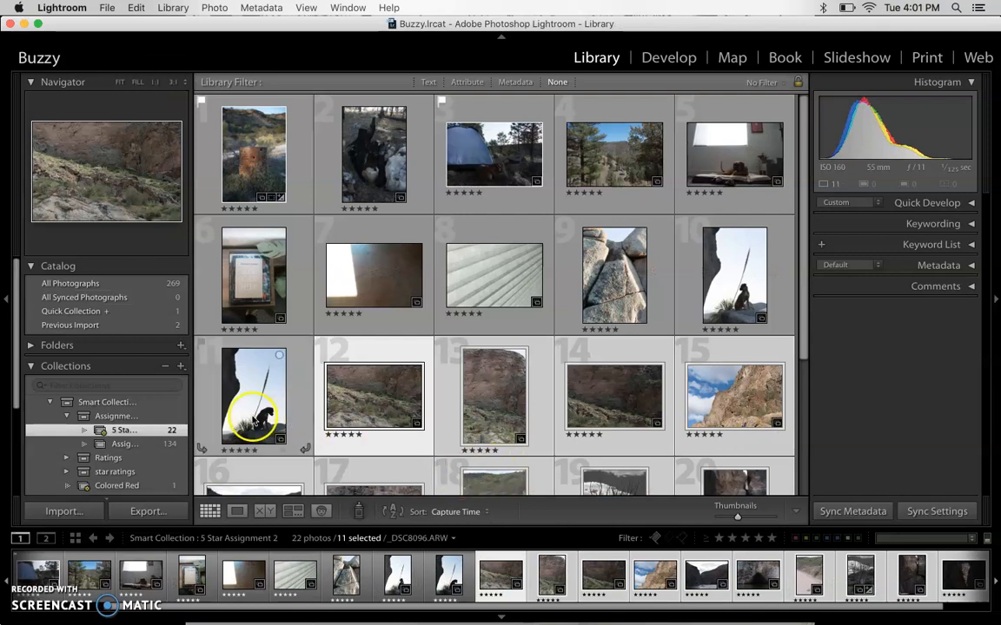
# - Compare the photos gathered by the 5 Star Assignment 2 smart collection with those in the Assignment 2 set and its Assignment 2 collection
pyautogui.scroll(-5, 465, 286)
pyautogui.scroll(4, 419, 253)
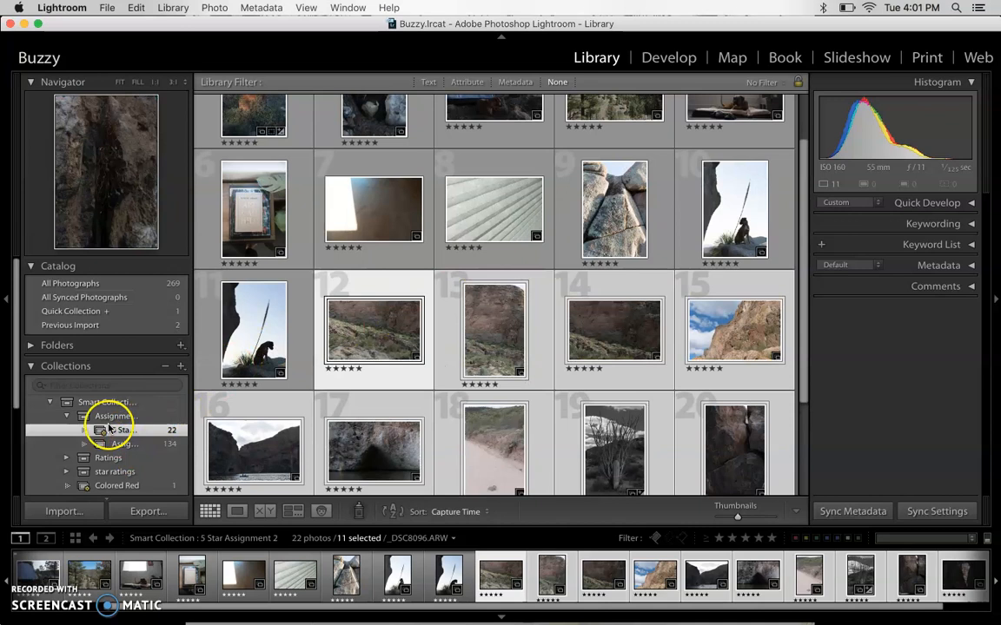
pyautogui.click(68, 419)
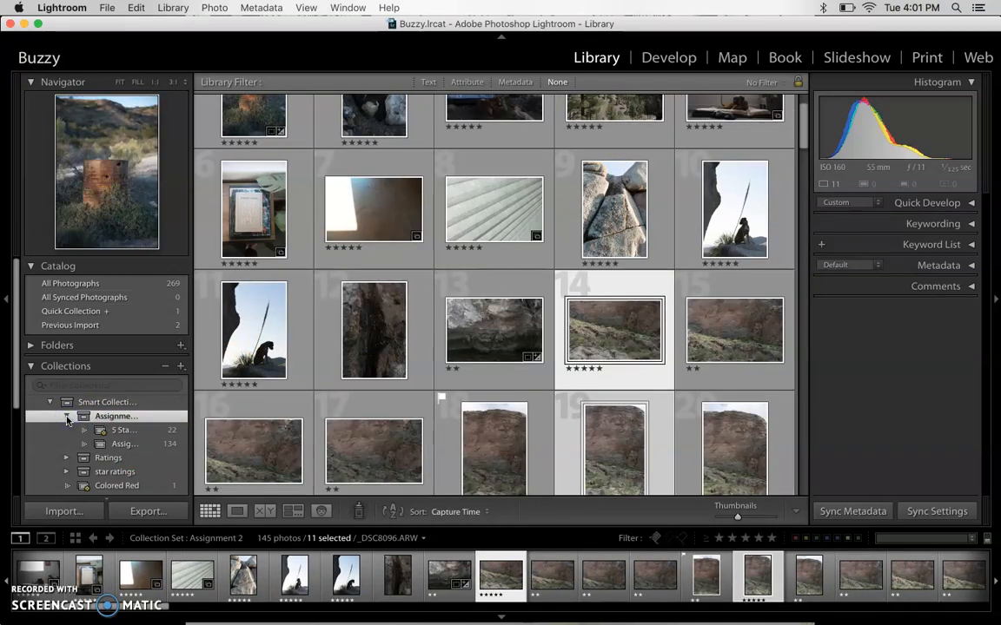
pyautogui.click(119, 444)
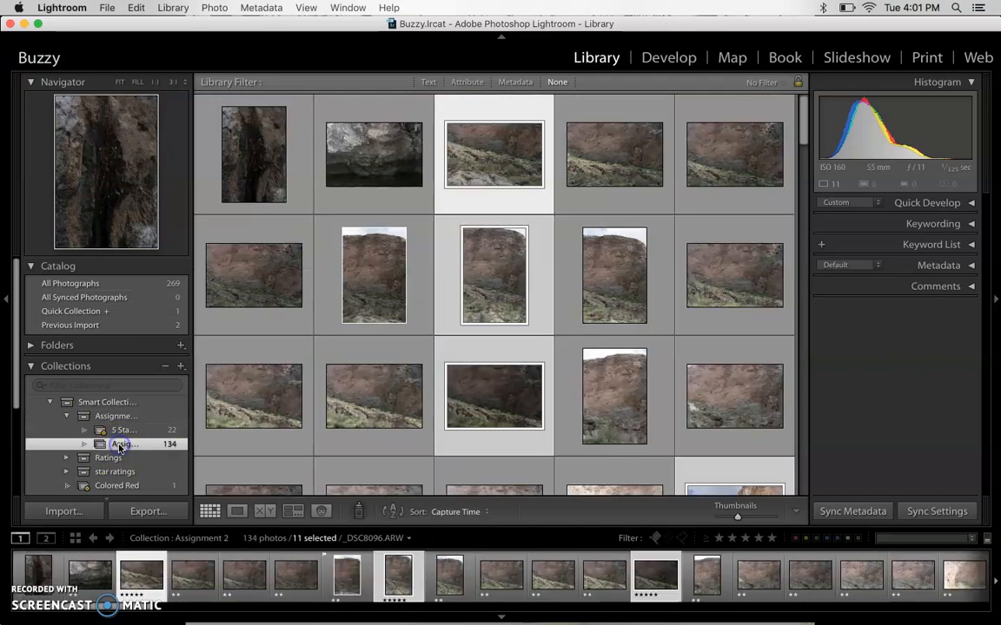
pyautogui.scroll(-10, 484, 287)
pyautogui.scroll(-10, 485, 292)
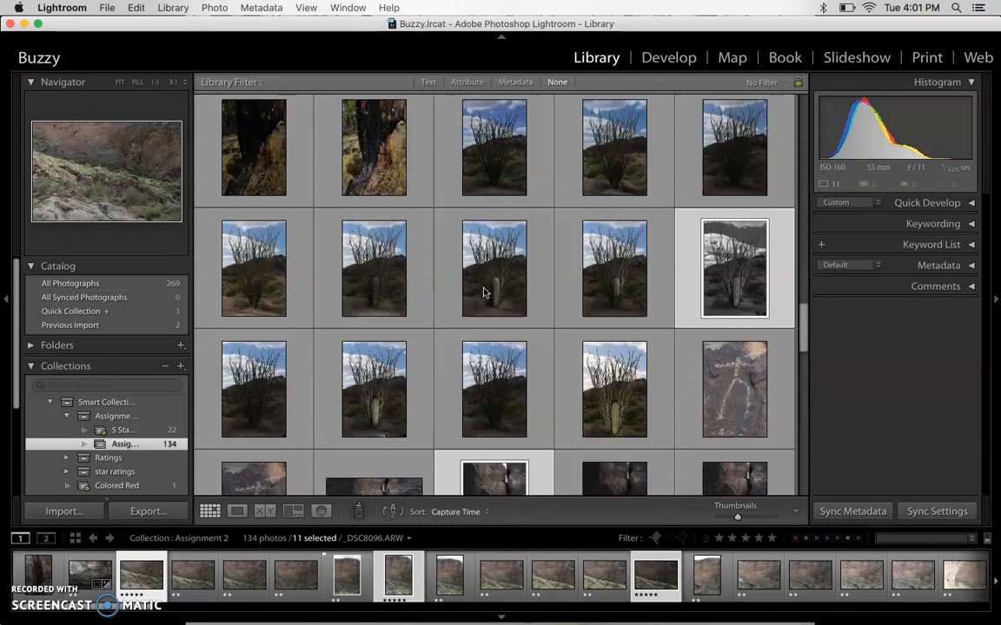
pyautogui.scroll(15, 484, 293)
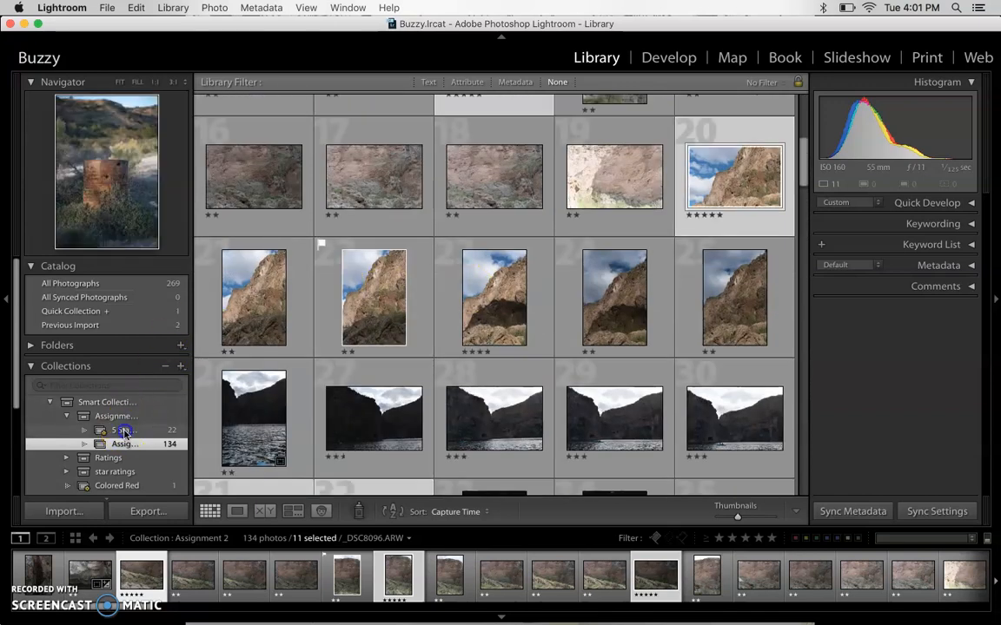
pyautogui.click(124, 431)
pyautogui.scroll(5, 424, 314)
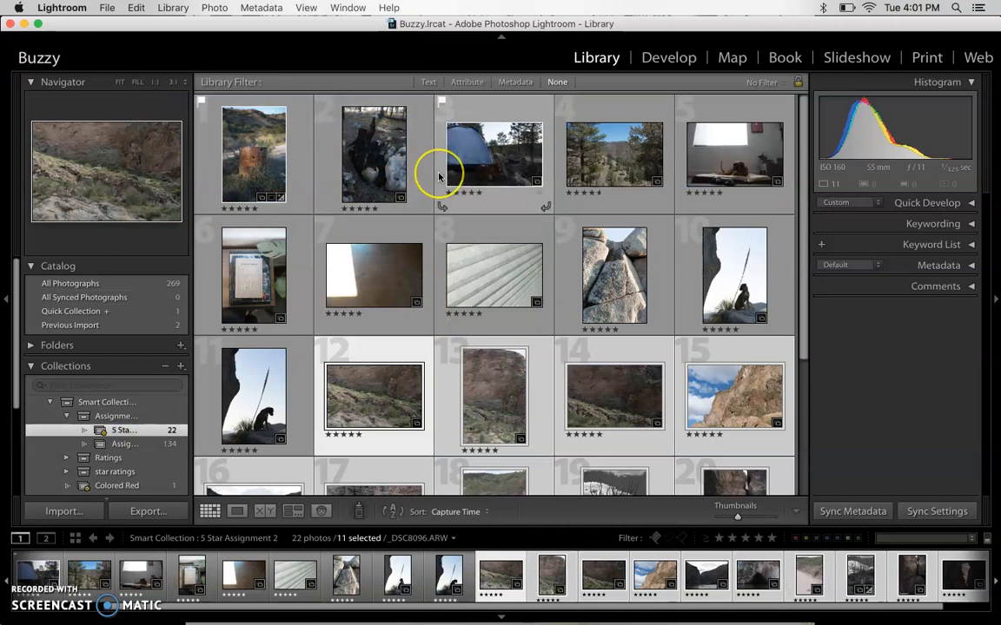
pyautogui.scroll(-3, 439, 177)
pyautogui.scroll(3, 395, 155)
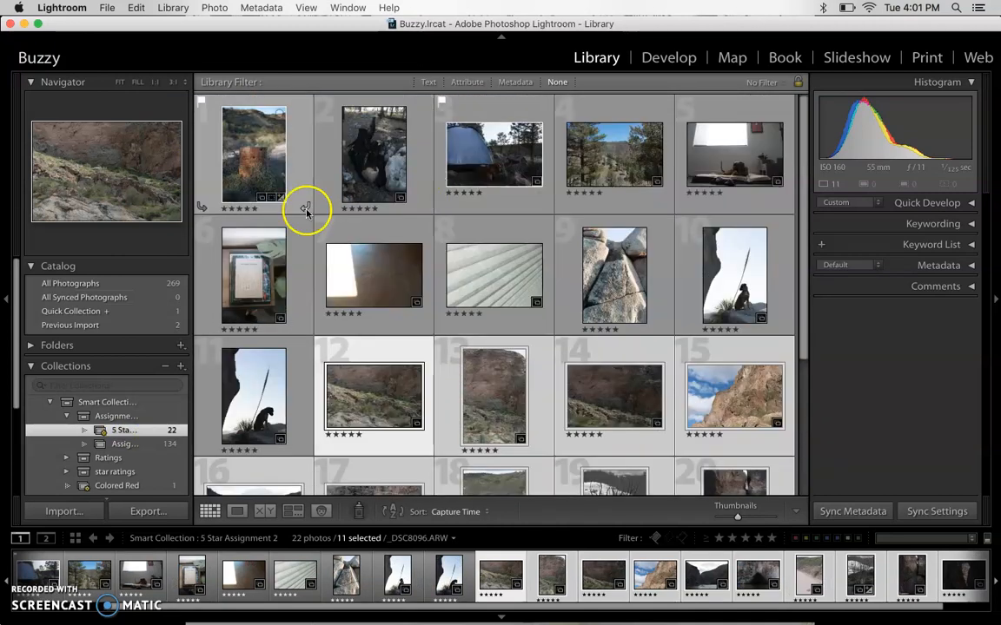
# - Start a new smart collection inside the Assignment 2 collection set and enter the name "4 stars"
pyautogui.click(125, 444)
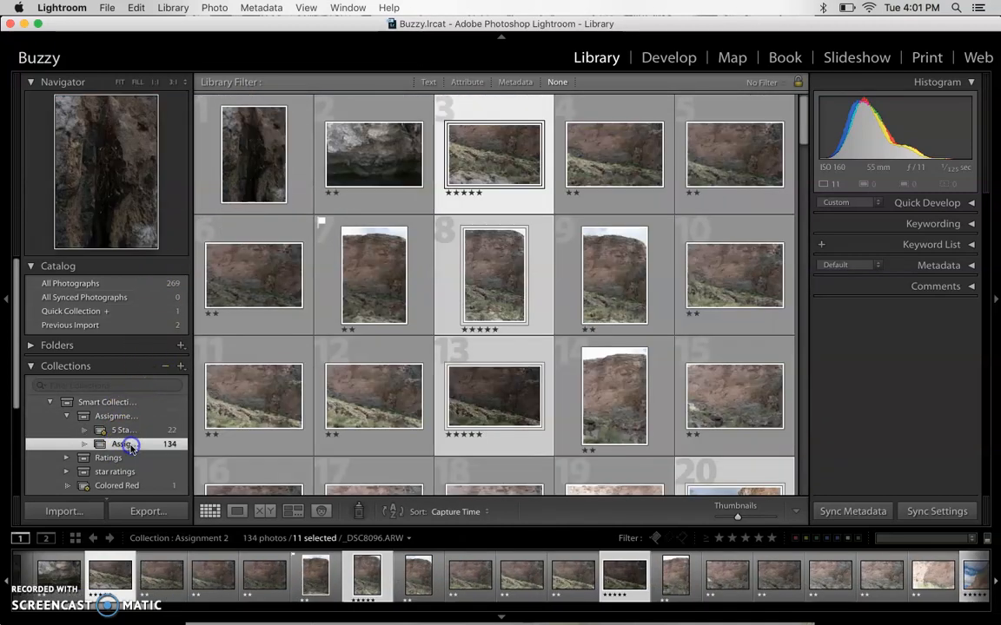
pyautogui.click(181, 366)
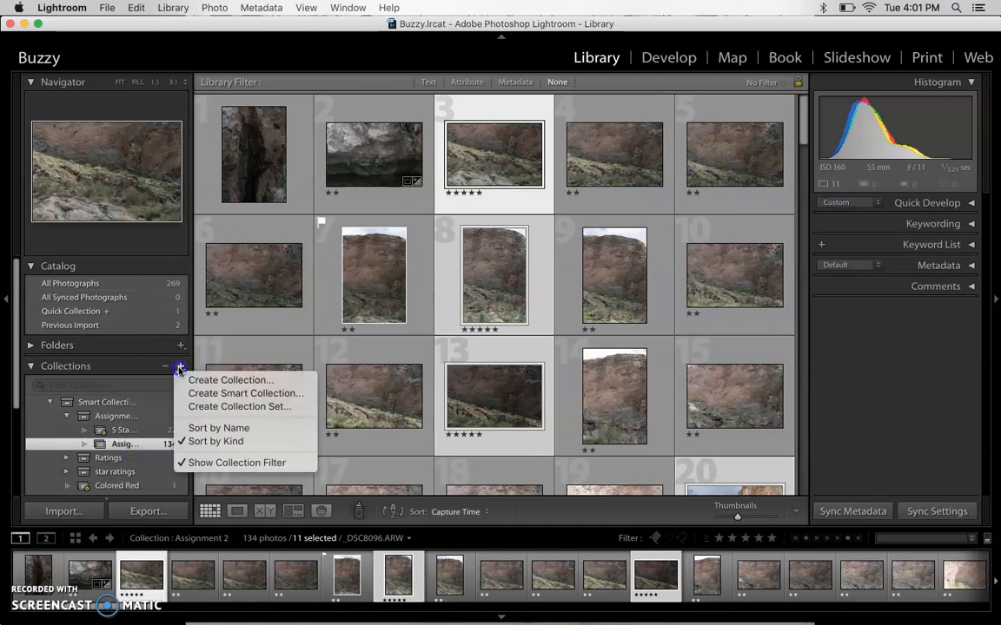
pyautogui.click(222, 396)
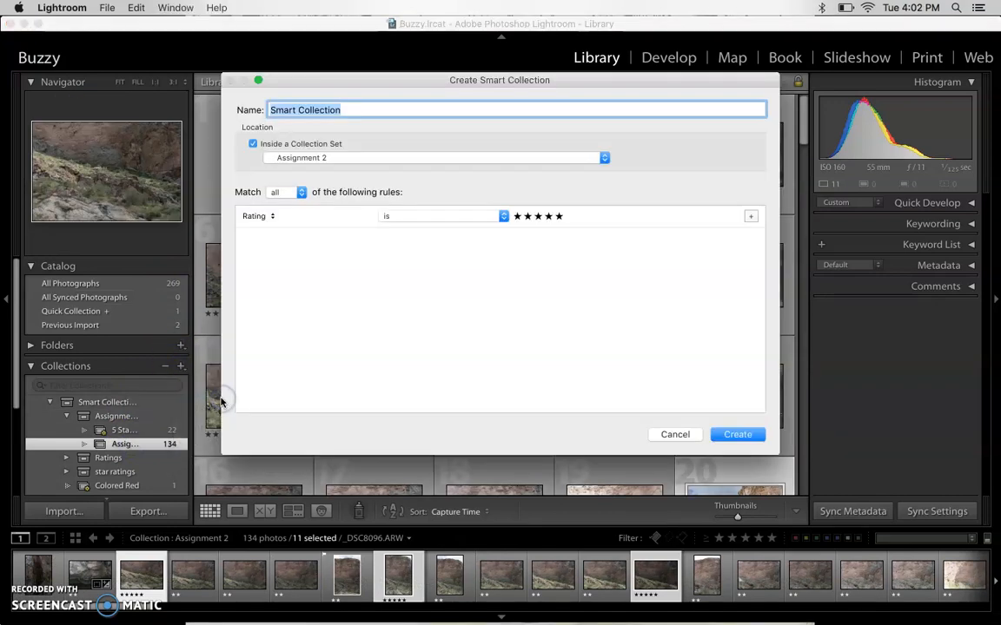
pyautogui.write('4 stars')
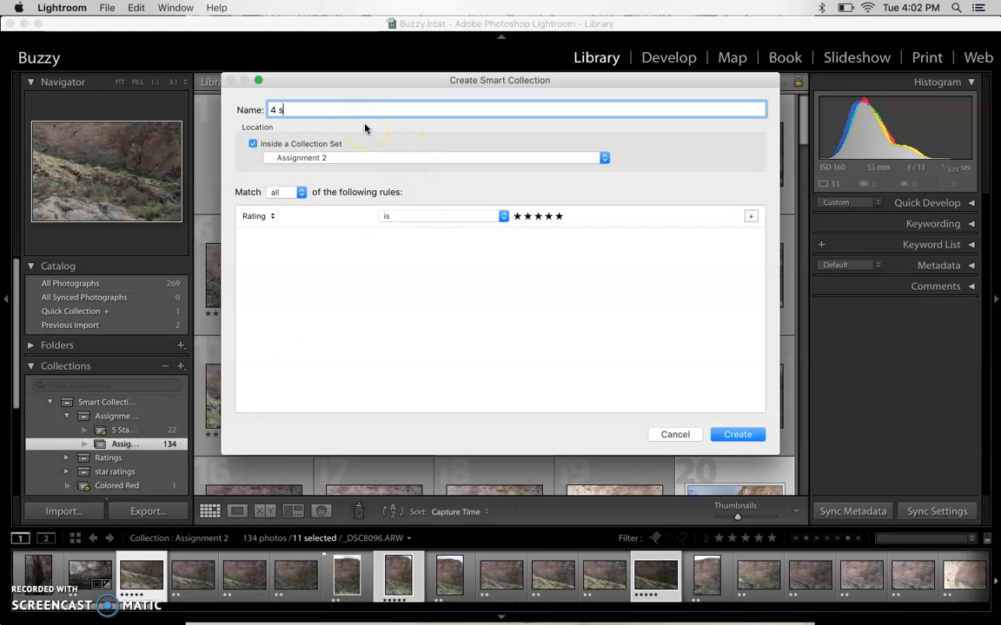
pyautogui.click(271, 110)
pyautogui.write('At')
pyautogui.click(330, 107)
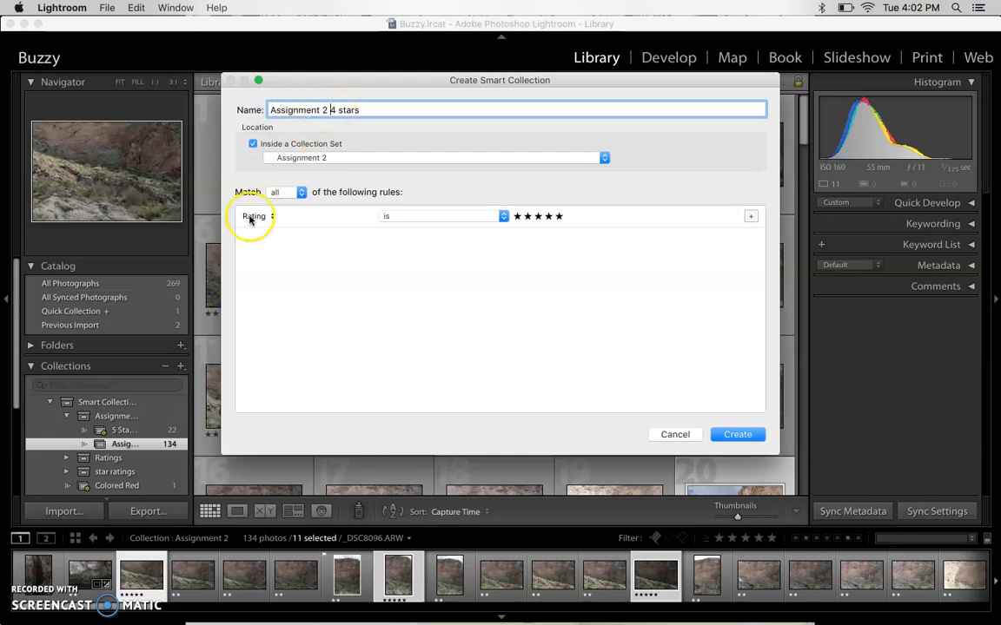
pyautogui.moveTo(330, 107); pyautogui.dragTo(253, 106)
pyautogui.press('BackSpace')
# - Complete the name as "4 stars Assignment" and create the smart collection inside the Assignment 2 set with the rule Rating is four stars
pyautogui.write('Ass')
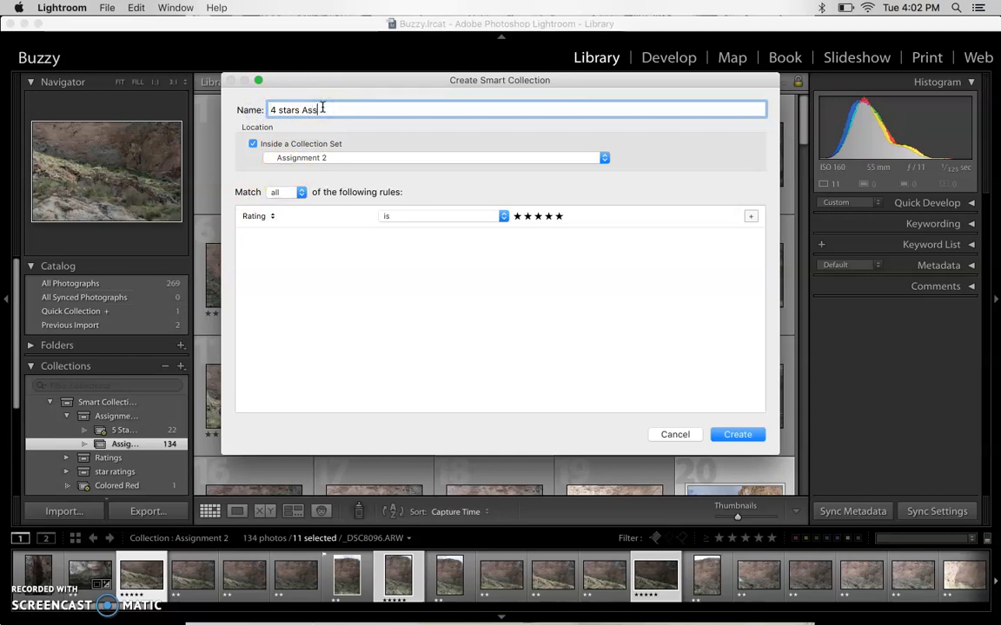
pyautogui.write('igm')
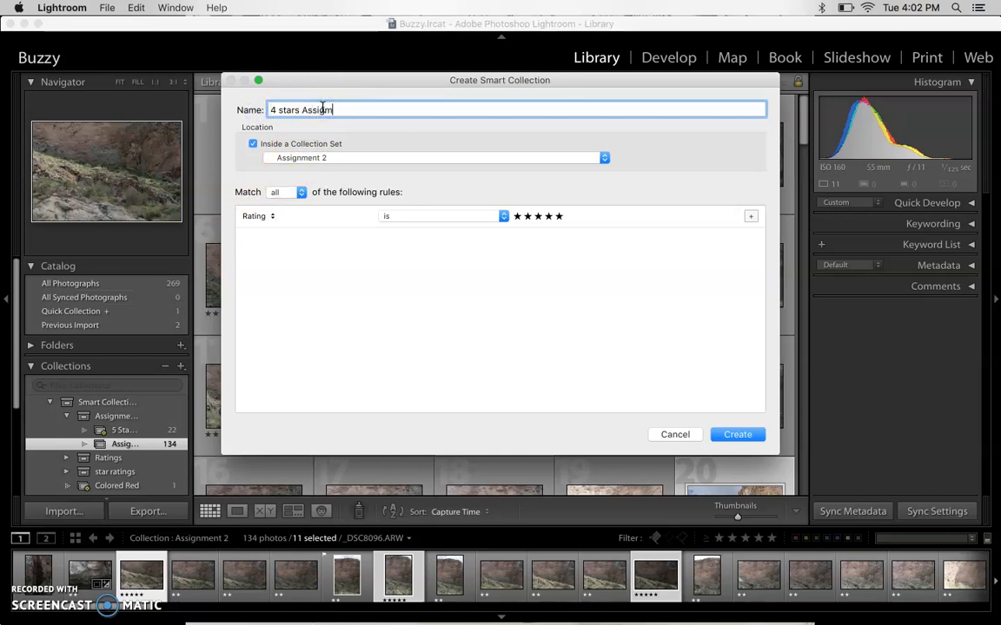
pyautogui.click(280, 105)
pyautogui.click(315, 160)
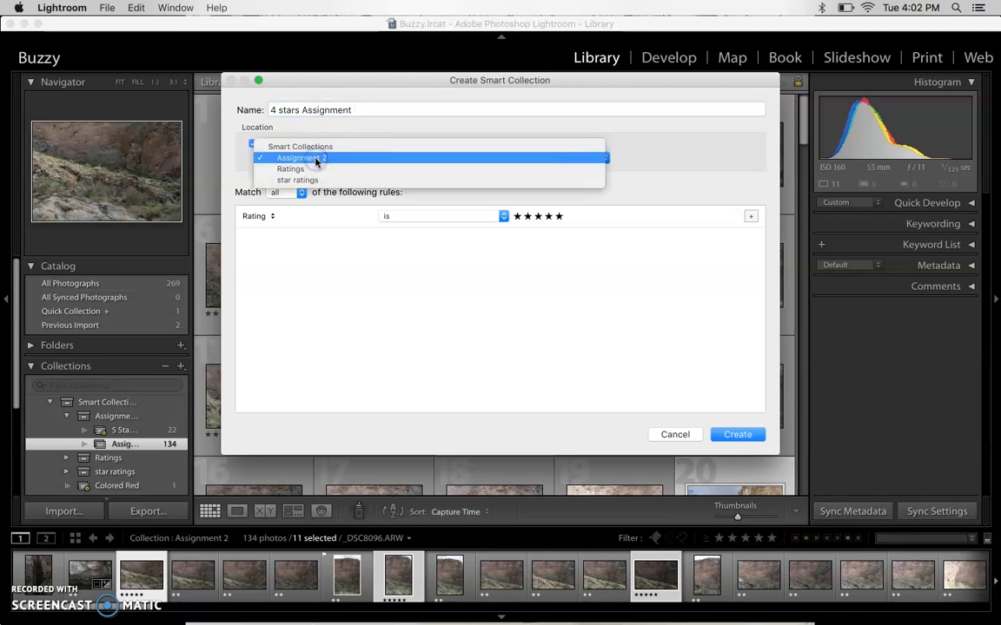
pyautogui.click(315, 159)
pyautogui.click(547, 216)
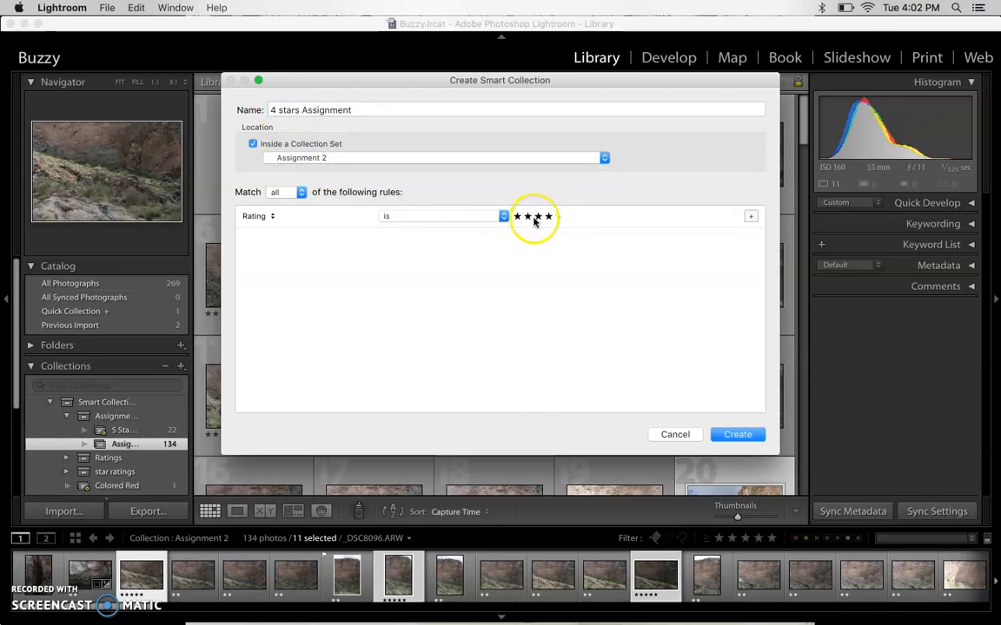
pyautogui.click(738, 432)
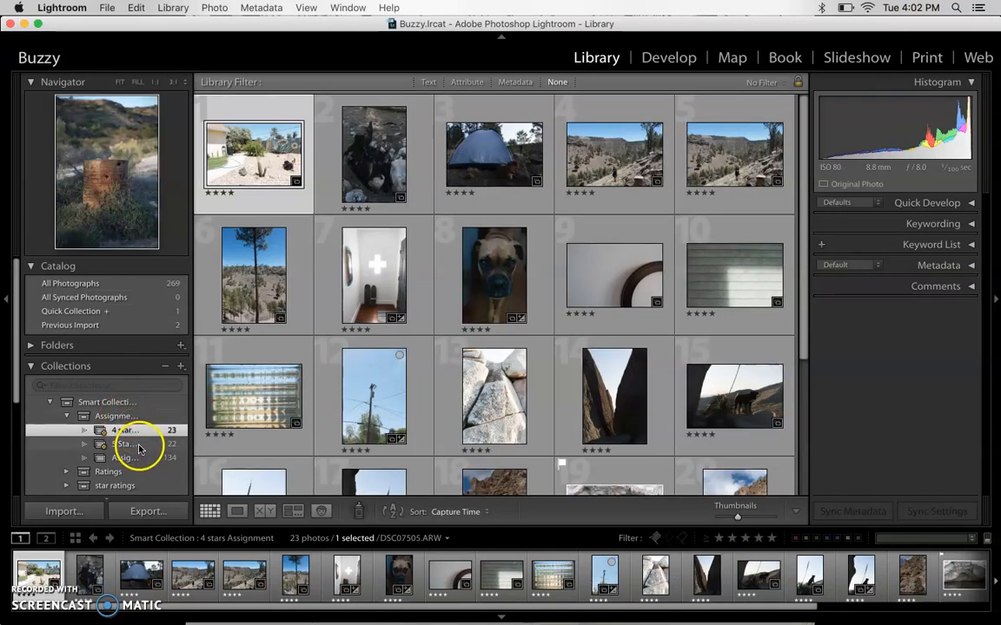
# - Compare the photos in the 4-star and 5-star Assignment 2 smart collections, looking through the whole five-star grid
pyautogui.click(138, 446)
pyautogui.click(140, 432)
pyautogui.click(143, 443)
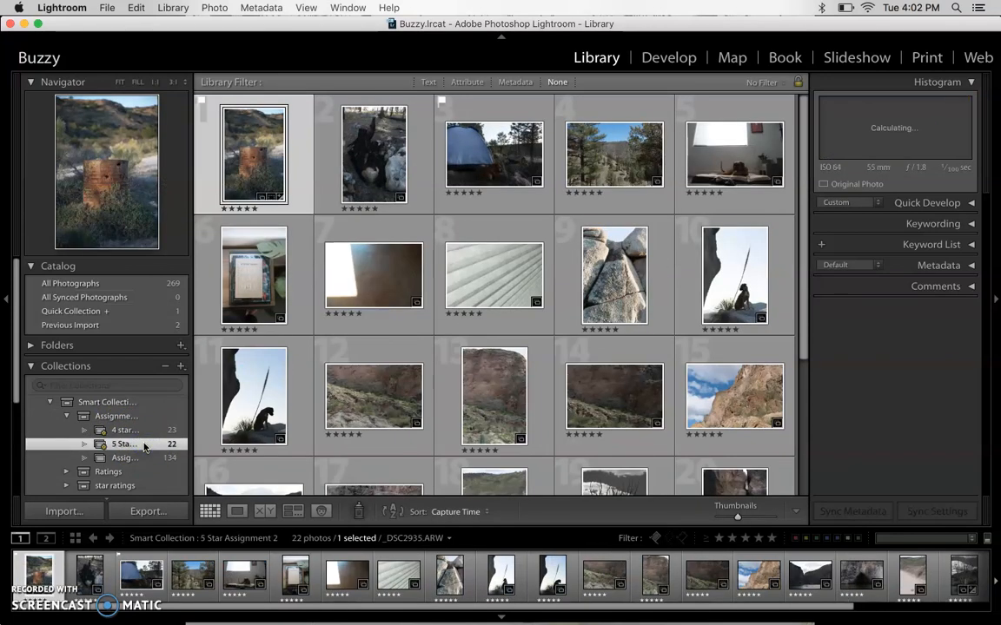
pyautogui.scroll(-4, 130, 409)
pyautogui.scroll(-5, 380, 475)
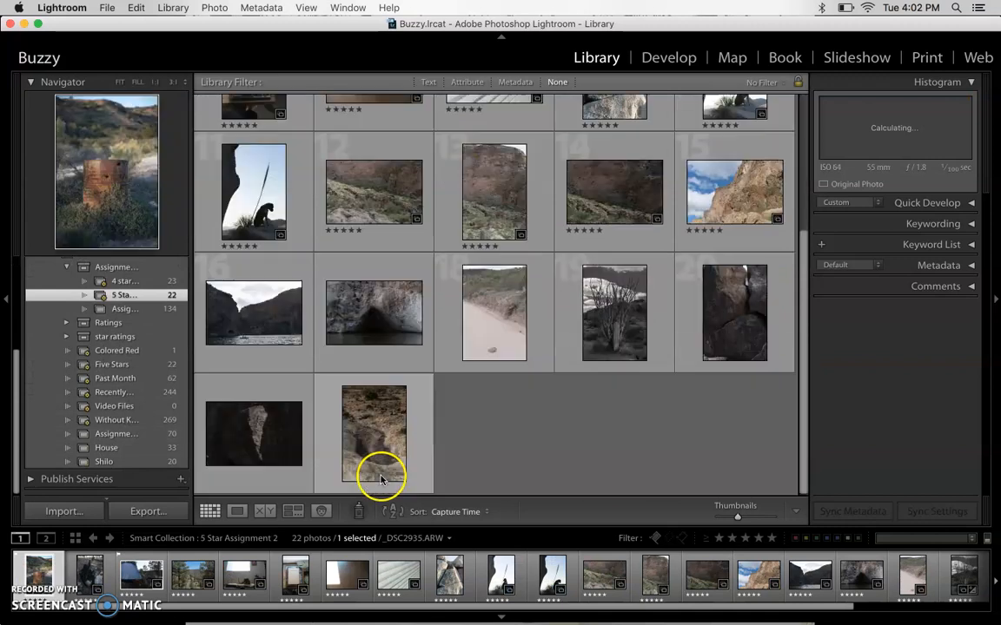
pyautogui.scroll(5, 408, 285)
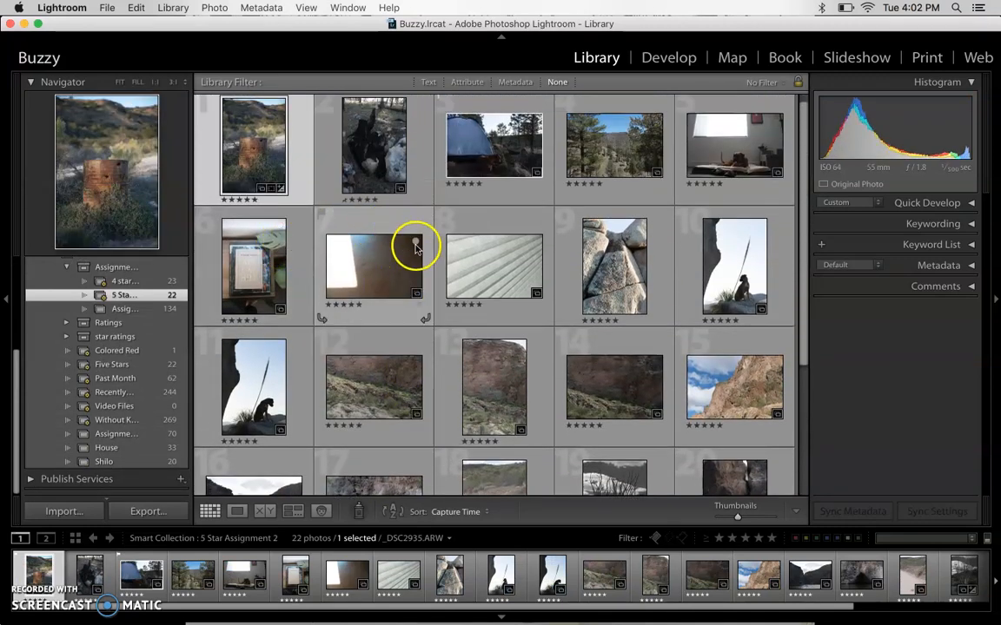
pyautogui.scroll(1, 411, 250)
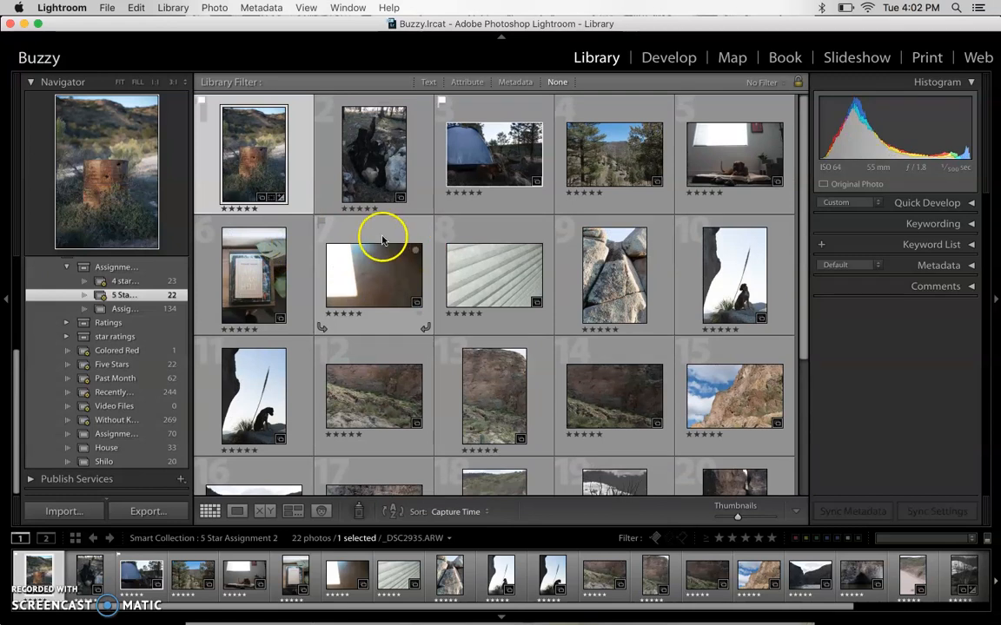
# - Lower the rating of the pale rock crevice photo to four stars and the dark rock photo to two stars in the 5-star smart collection
pyautogui.click(609, 331)
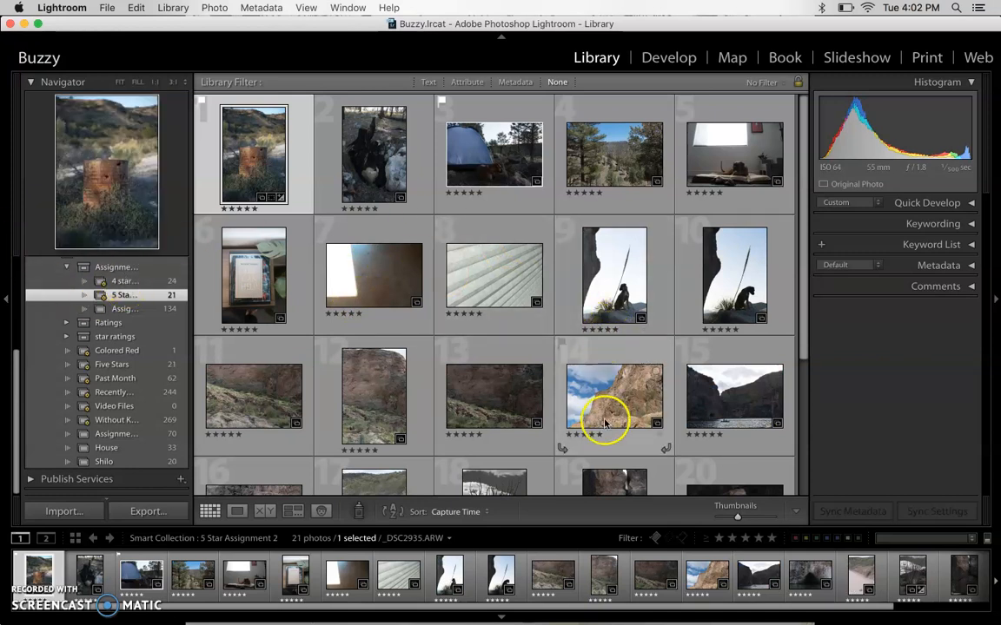
pyautogui.scroll(-5, 504, 354)
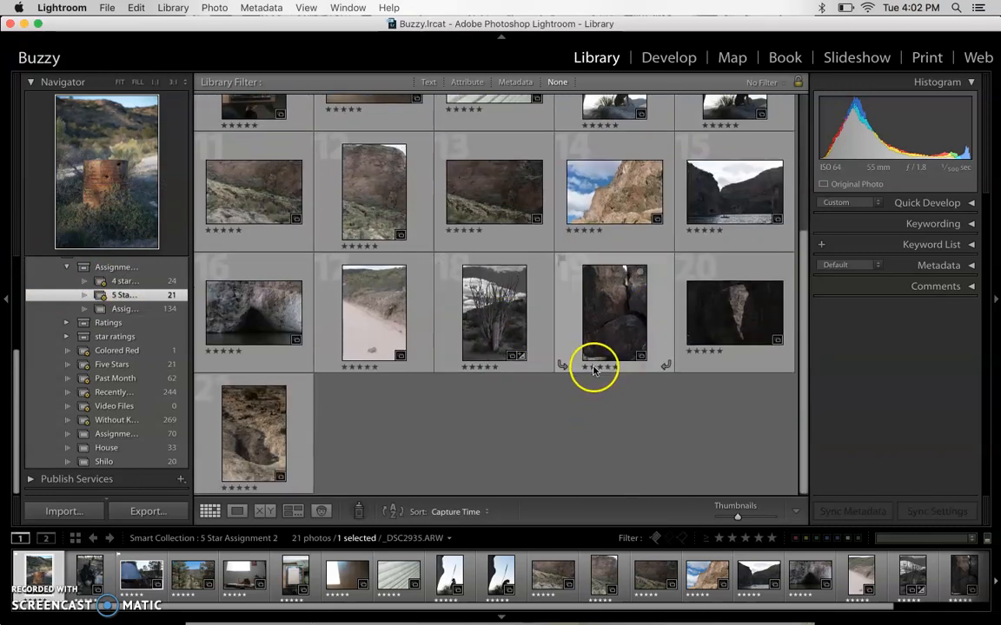
pyautogui.click(594, 368)
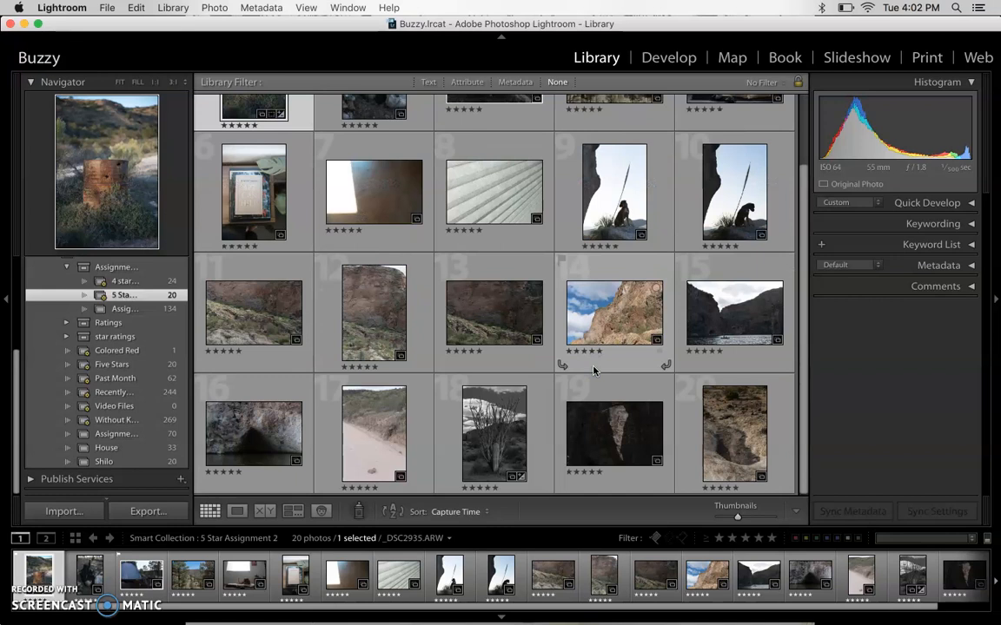
pyautogui.click(484, 200)
pyautogui.scroll(3, 484, 201)
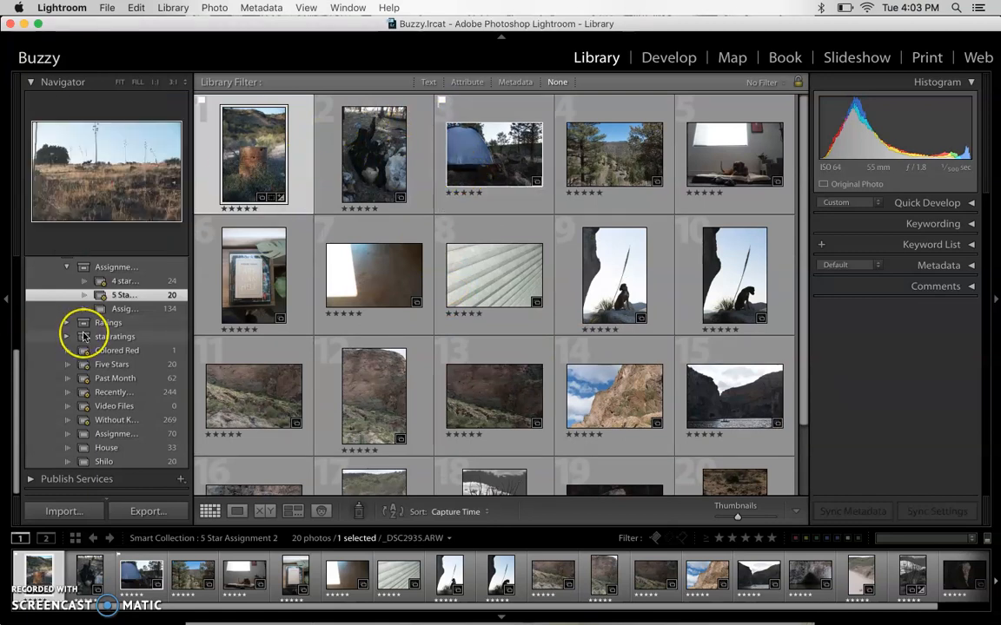
pyautogui.scroll(5, 85, 326)
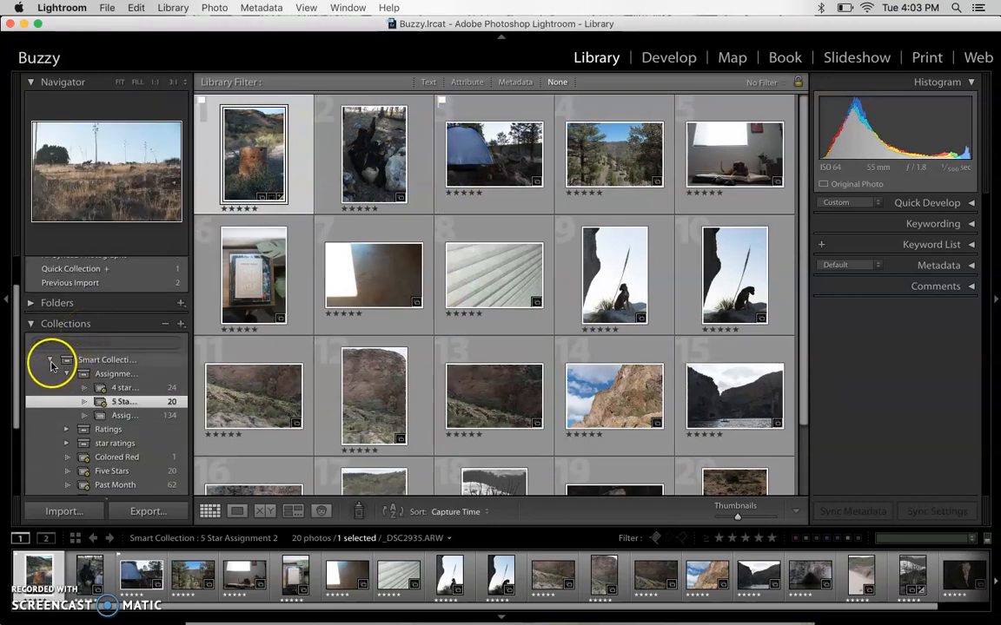
pyautogui.click(182, 326)
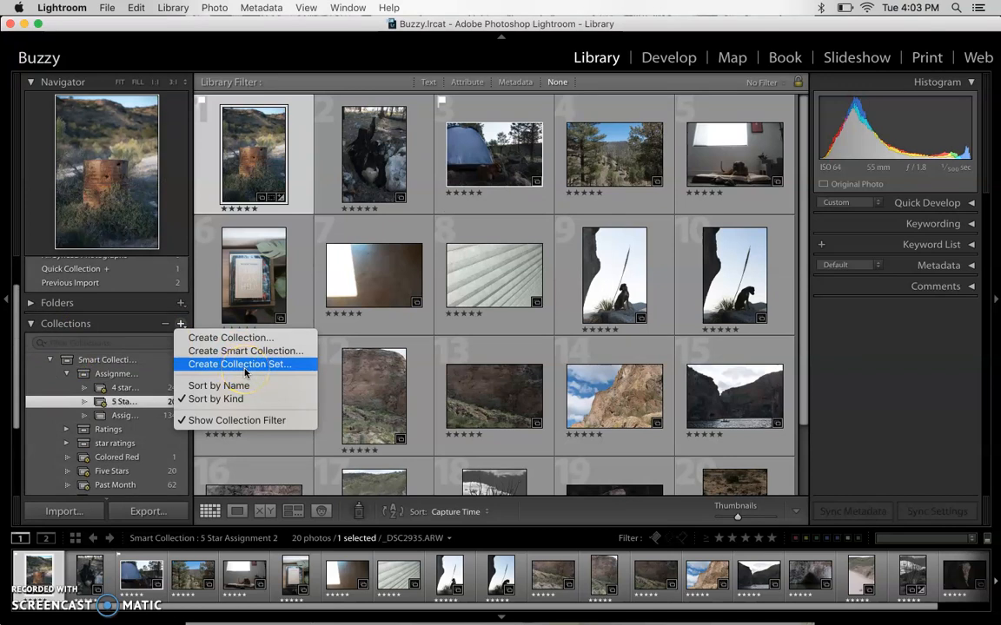
pyautogui.click(233, 340)
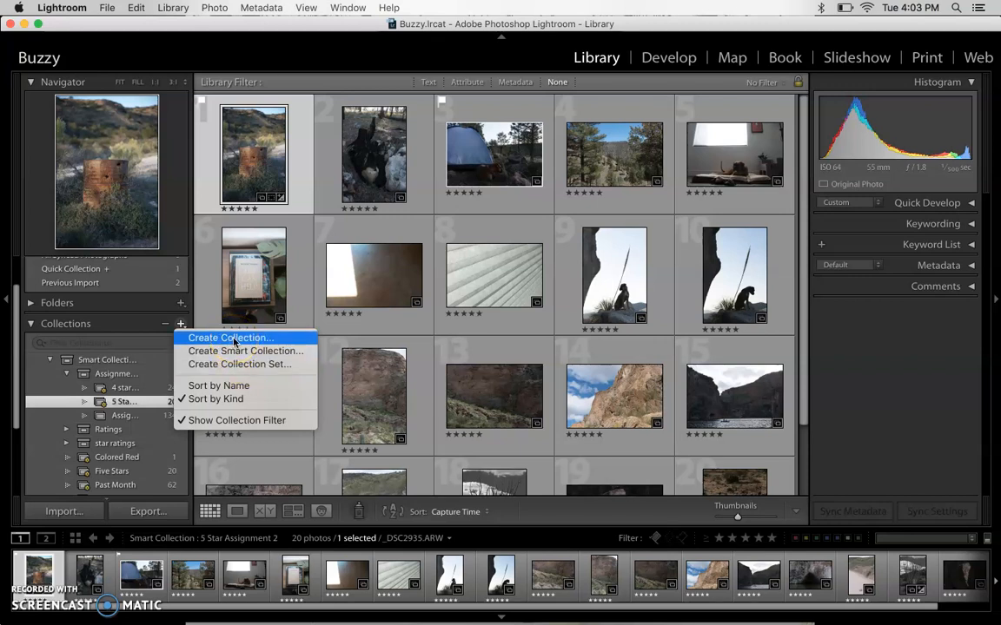
pyautogui.click(237, 365)
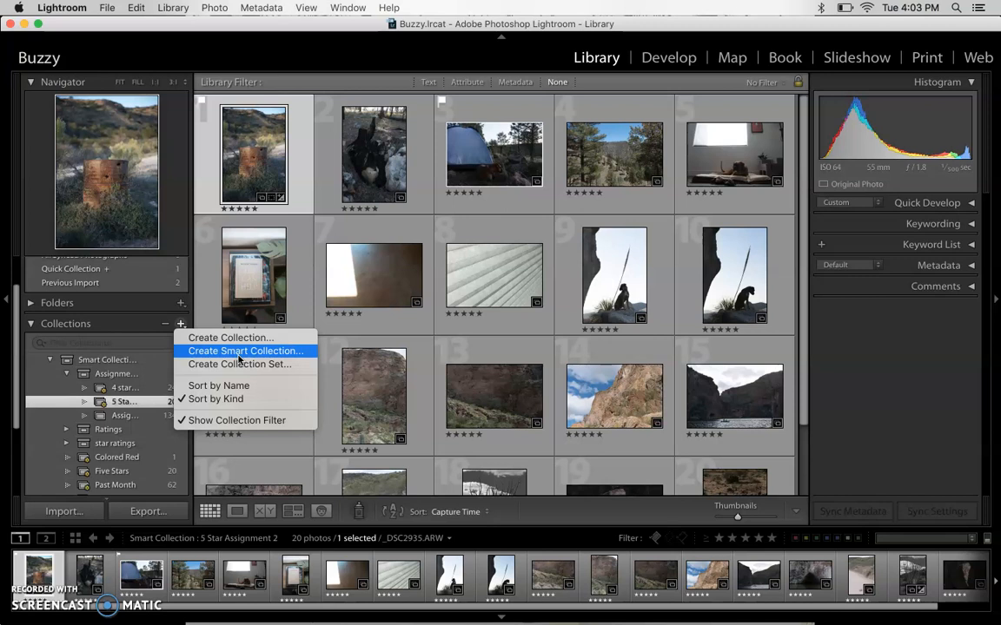
pyautogui.click(305, 450)
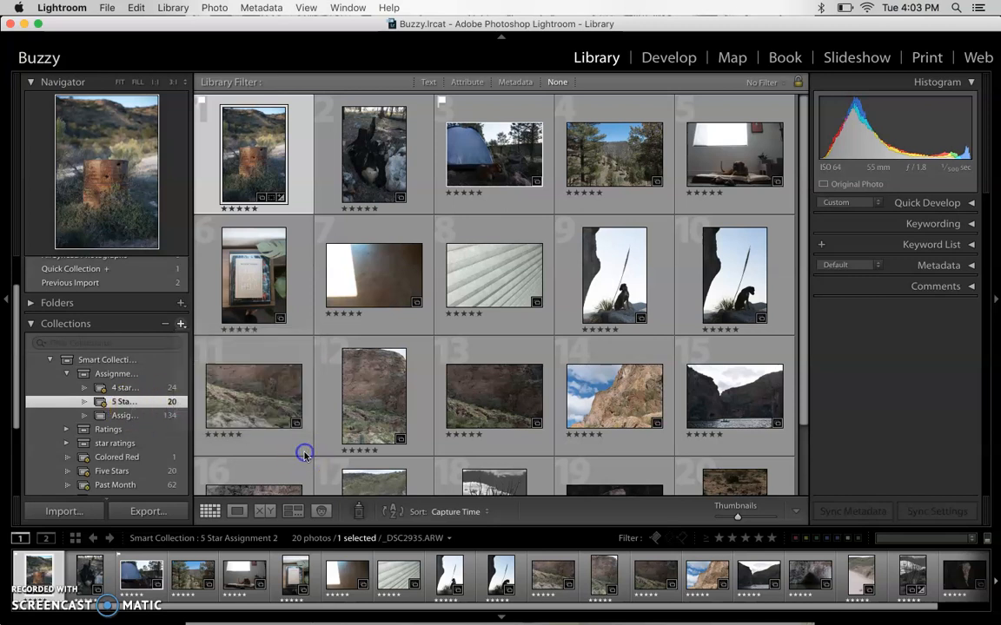
# - Show the photos of the Ratings collection set, and return to the 5 Star Assignment 2 smart collection
pyautogui.scroll(-1, 131, 417)
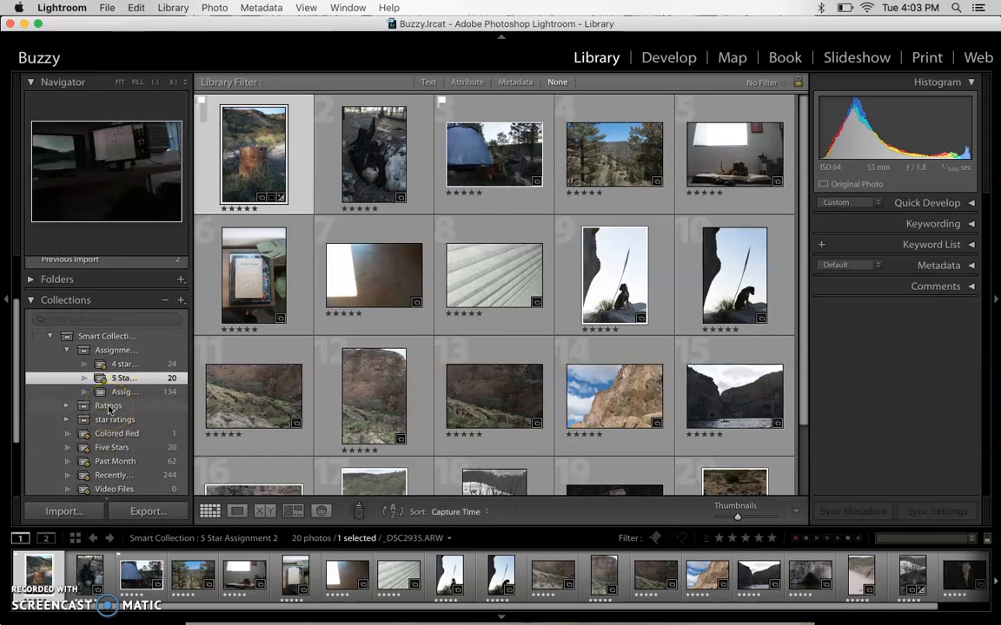
pyautogui.click(108, 407)
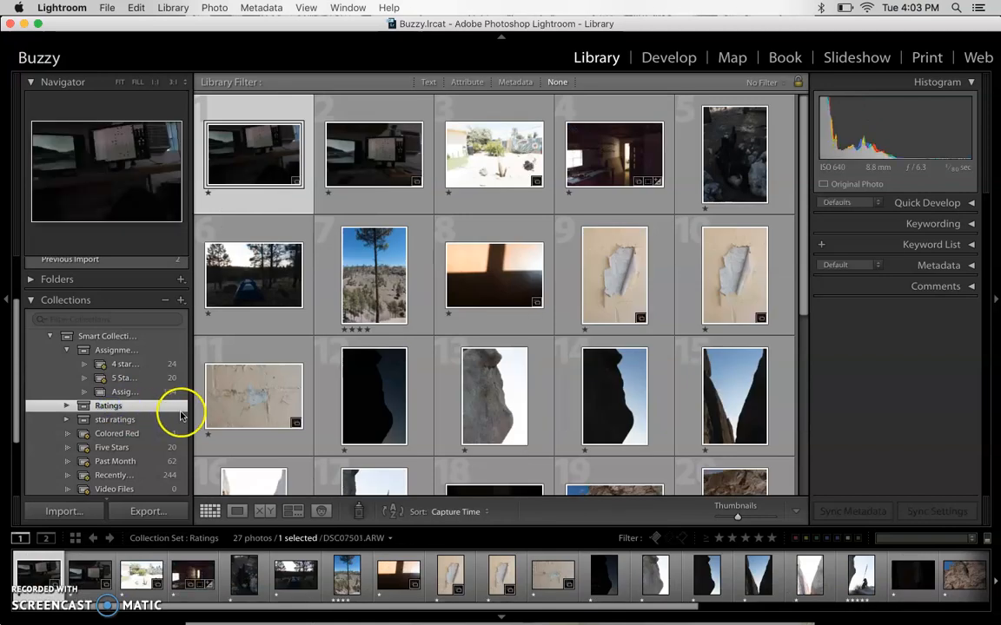
pyautogui.click(140, 379)
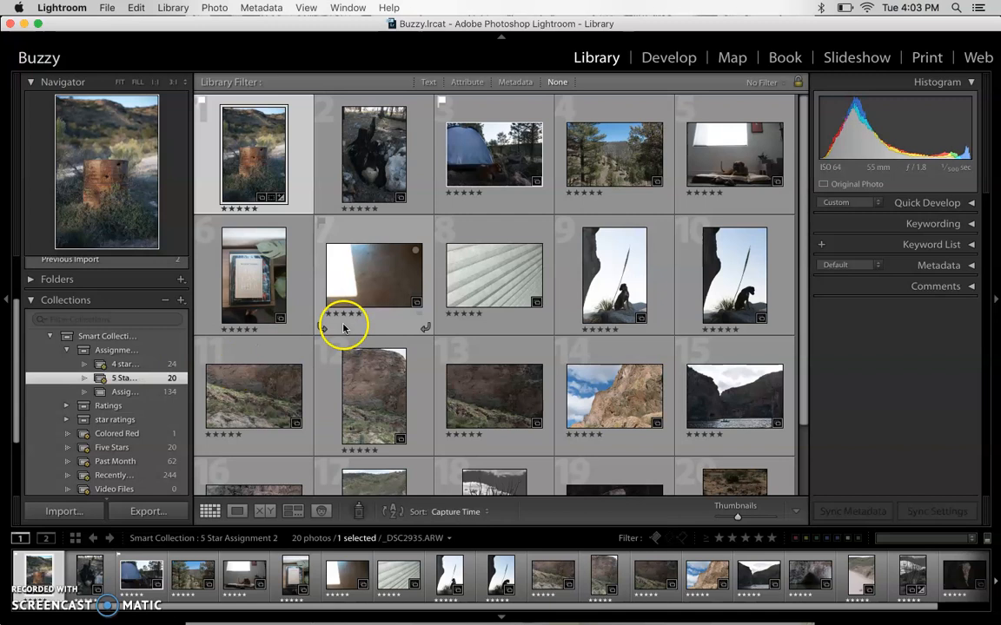
# - Look through the photos in the 5 Star Assignment 2 smart collection and filter them to flagged picks only
pyautogui.scroll(-3, 576, 312)
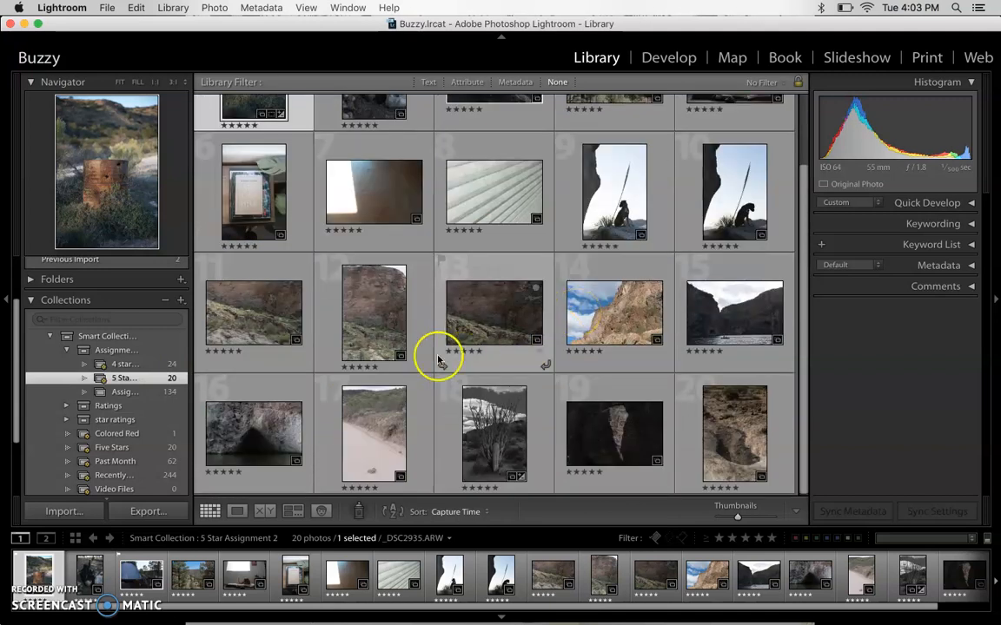
pyautogui.scroll(3, 444, 339)
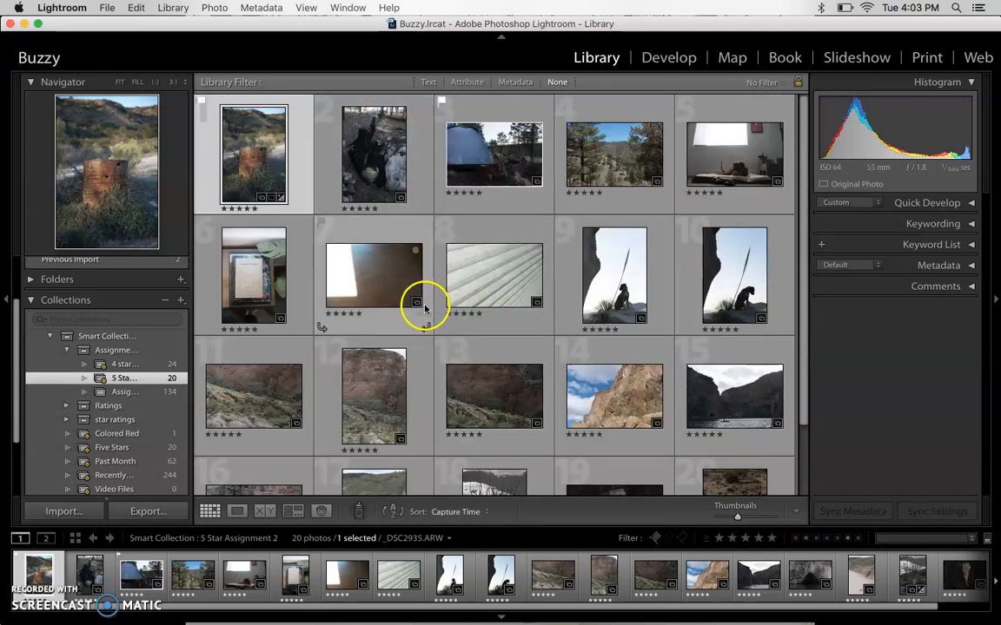
pyautogui.scroll(-2, 467, 293)
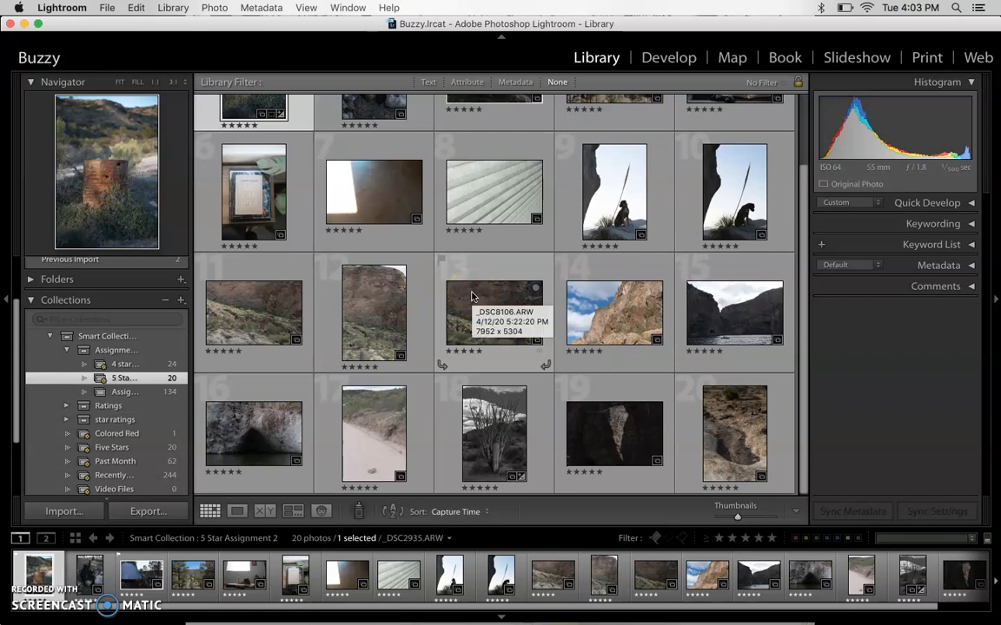
pyautogui.scroll(2, 471, 297)
pyautogui.scroll(-2, 471, 297)
pyautogui.scroll(2, 471, 297)
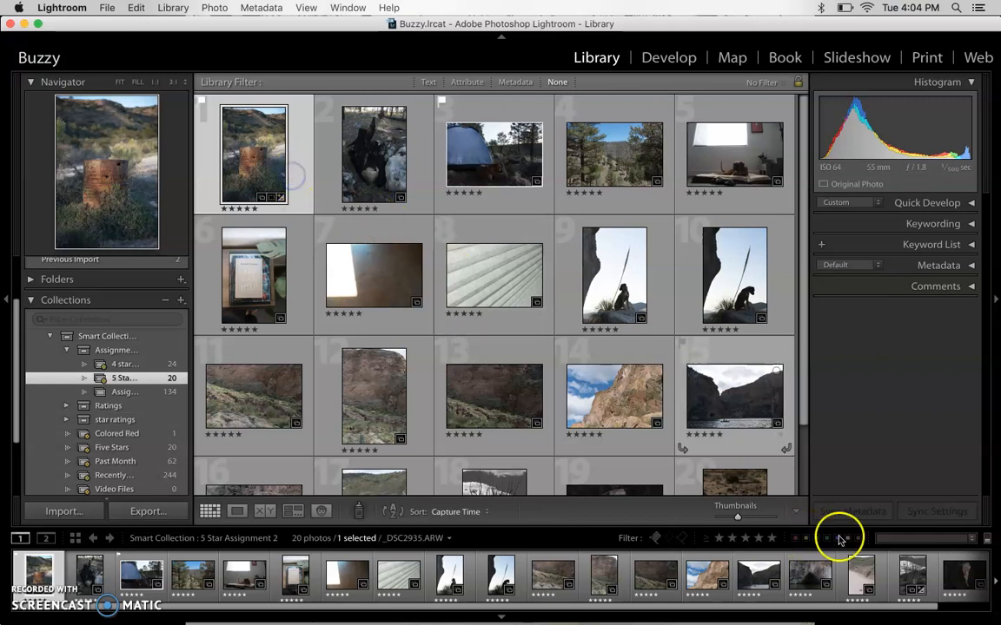
pyautogui.click(794, 538)
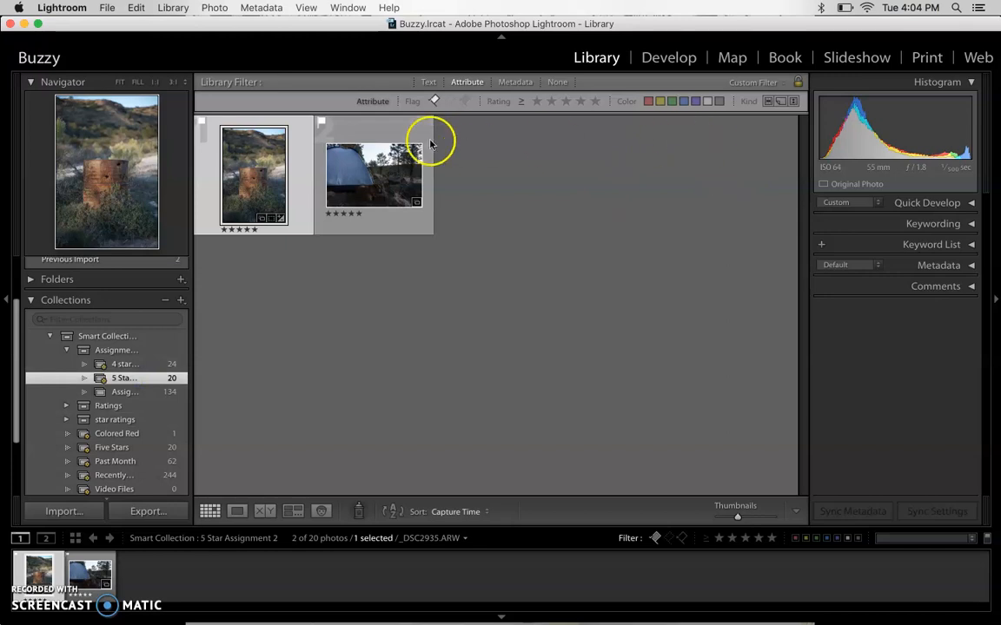
# - Show all photographs in the catalog and view the color label choices for the rusty barrel photo
pyautogui.scroll(3, 145, 286)
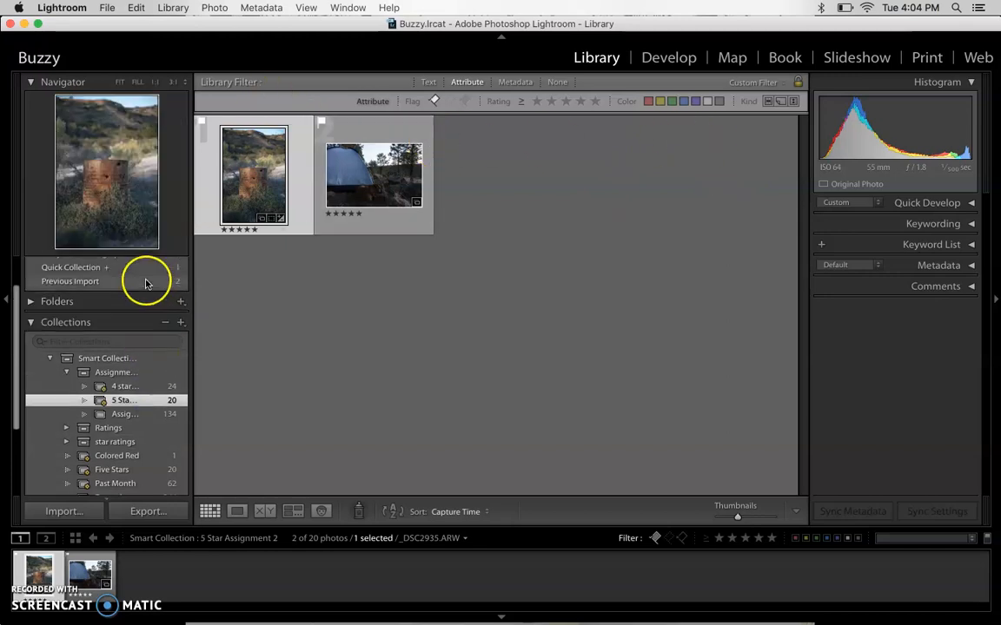
pyautogui.click(140, 285)
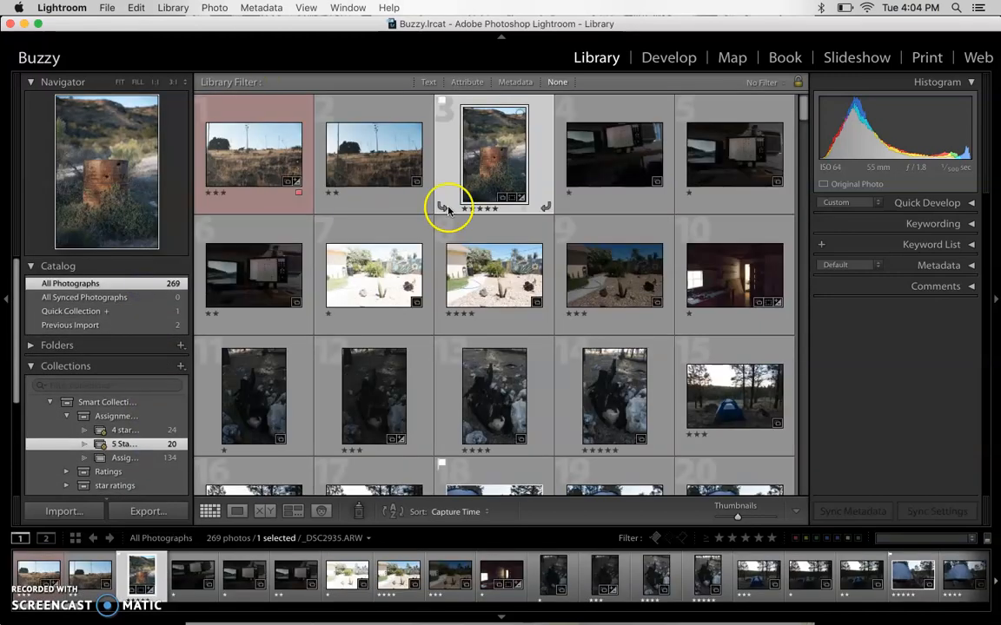
pyautogui.click(524, 212)
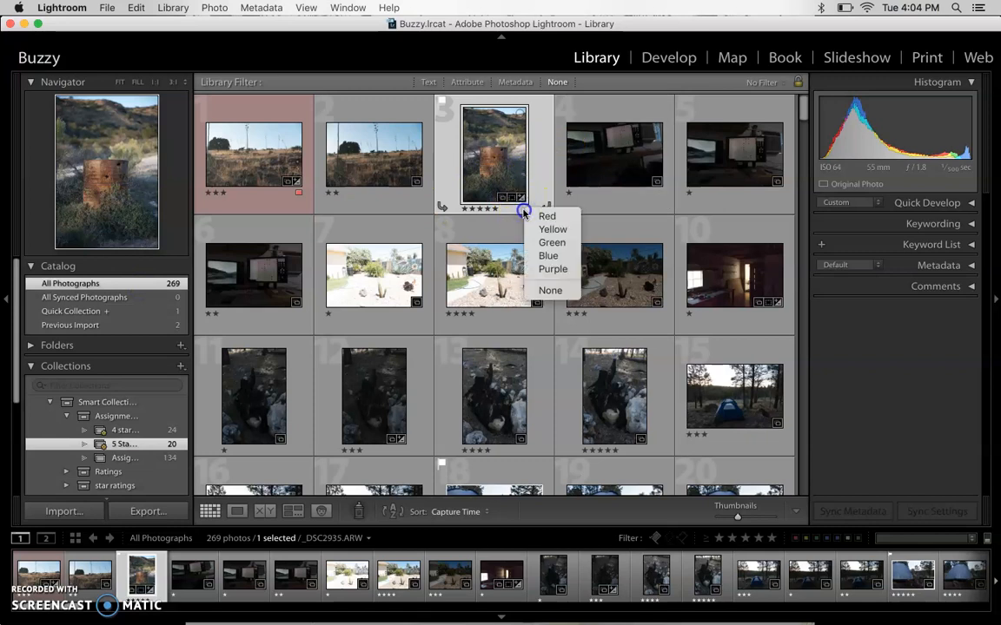
pyautogui.click(524, 212)
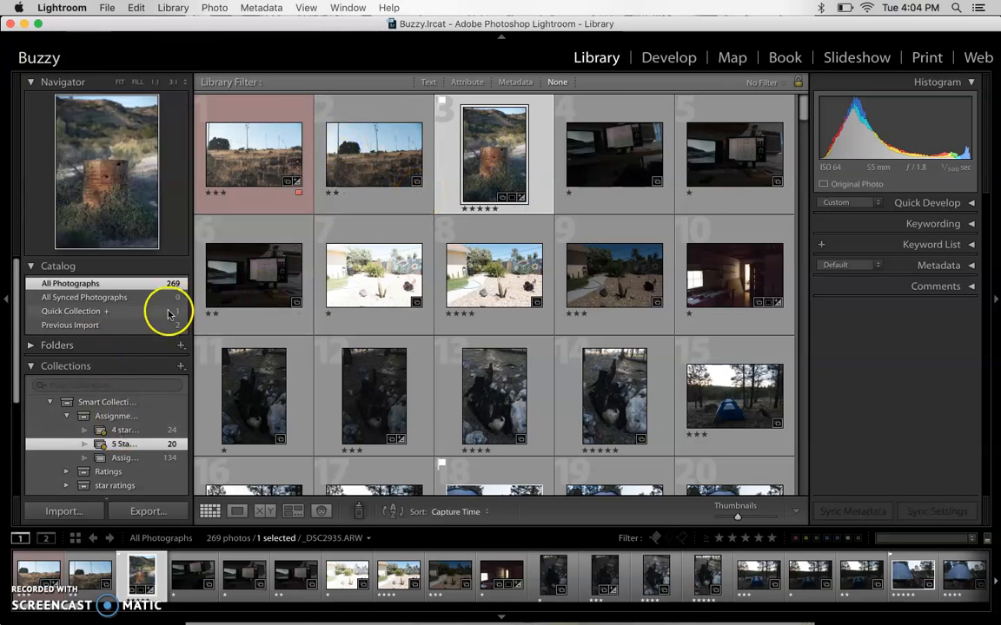
# - Check the rules of the 5 Star Assignment 2 smart collection without changing them, and display its photos
pyautogui.doubleClick(119, 445)
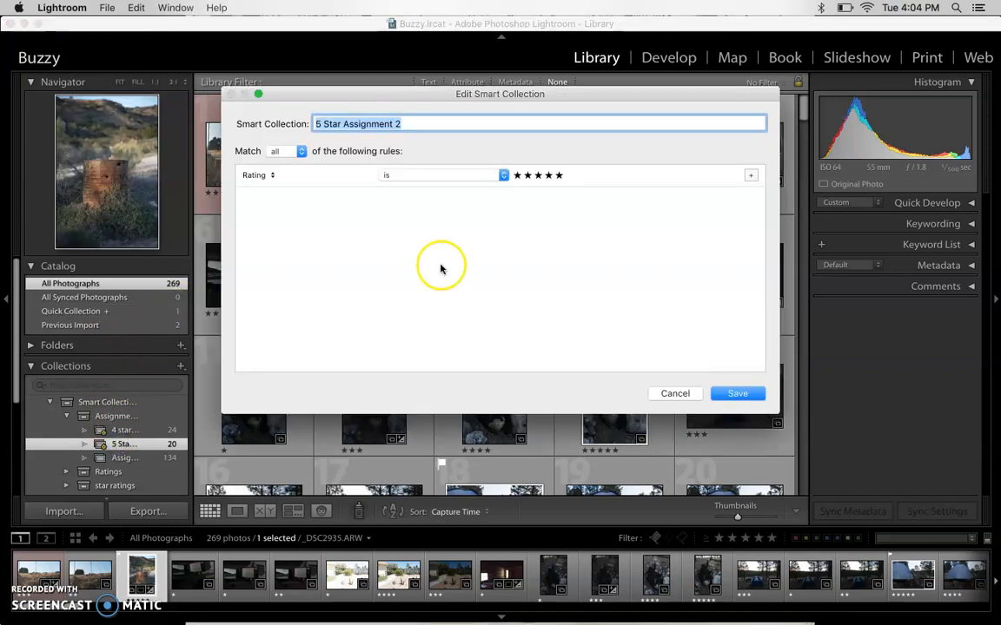
pyautogui.click(675, 393)
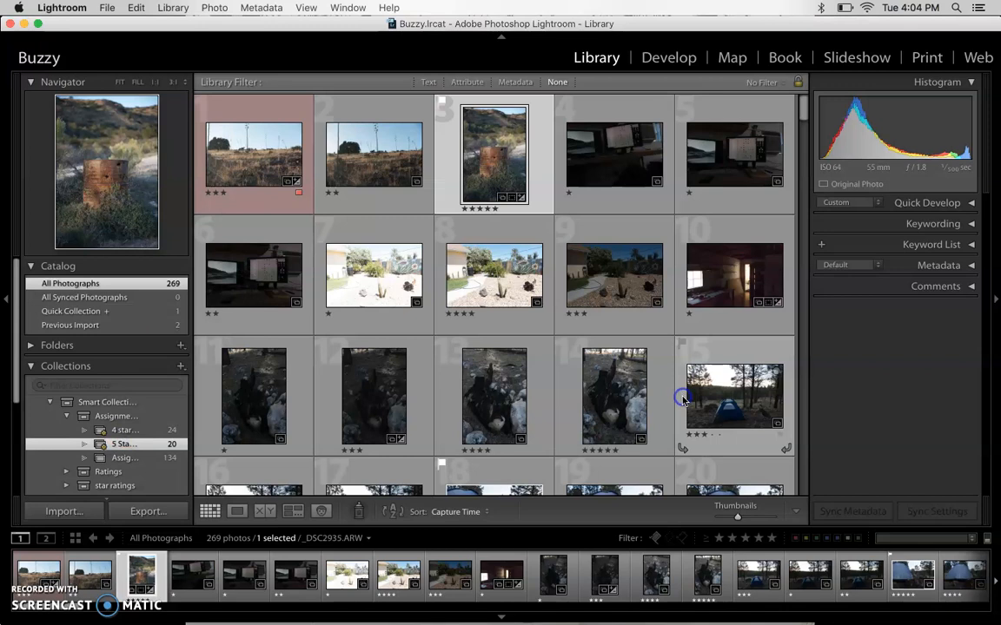
pyautogui.click(128, 416)
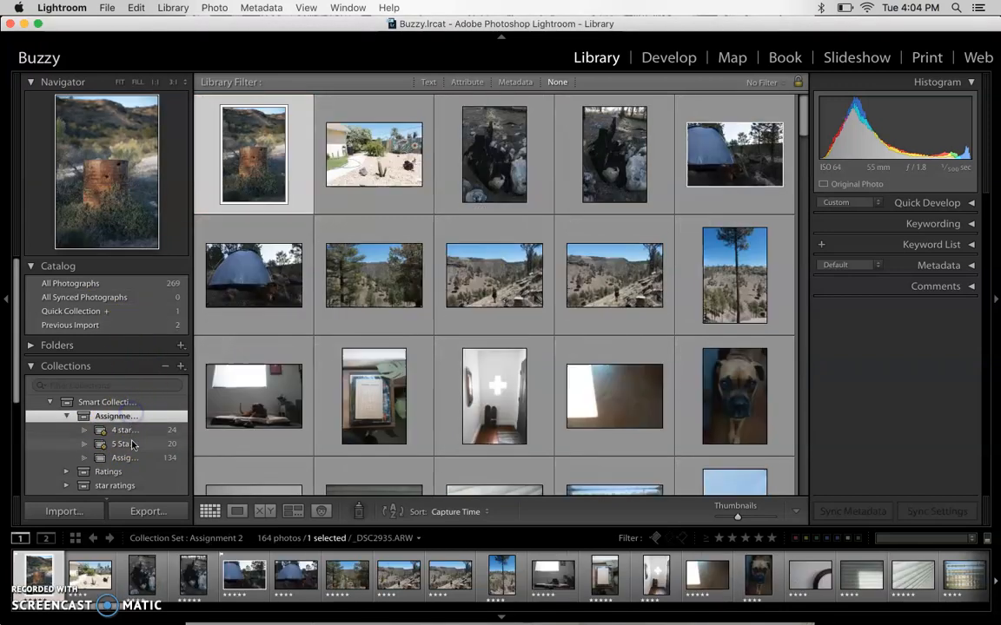
pyautogui.click(130, 444)
pyautogui.click(356, 250)
pyautogui.click(259, 177)
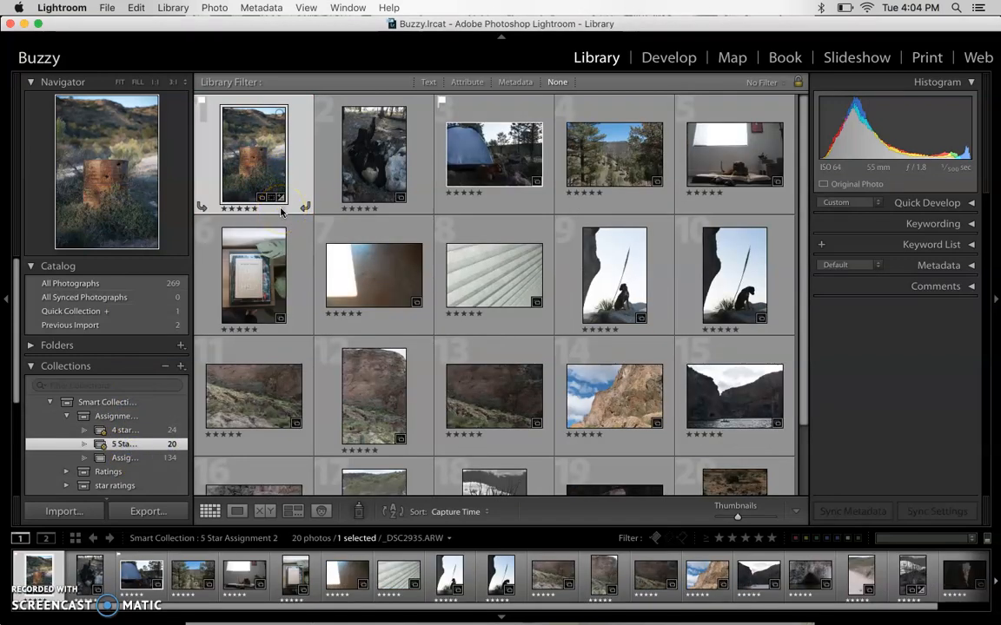
# - Give the rusty barrel, pale slatted blinds and first dog silhouette photos a blue color label
pyautogui.click(281, 209)
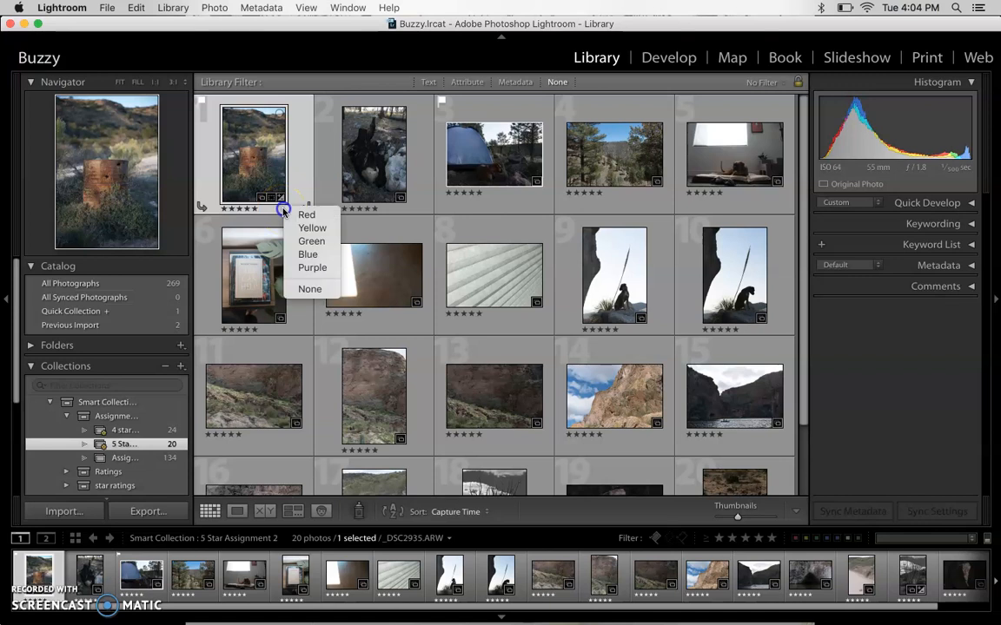
pyautogui.click(309, 254)
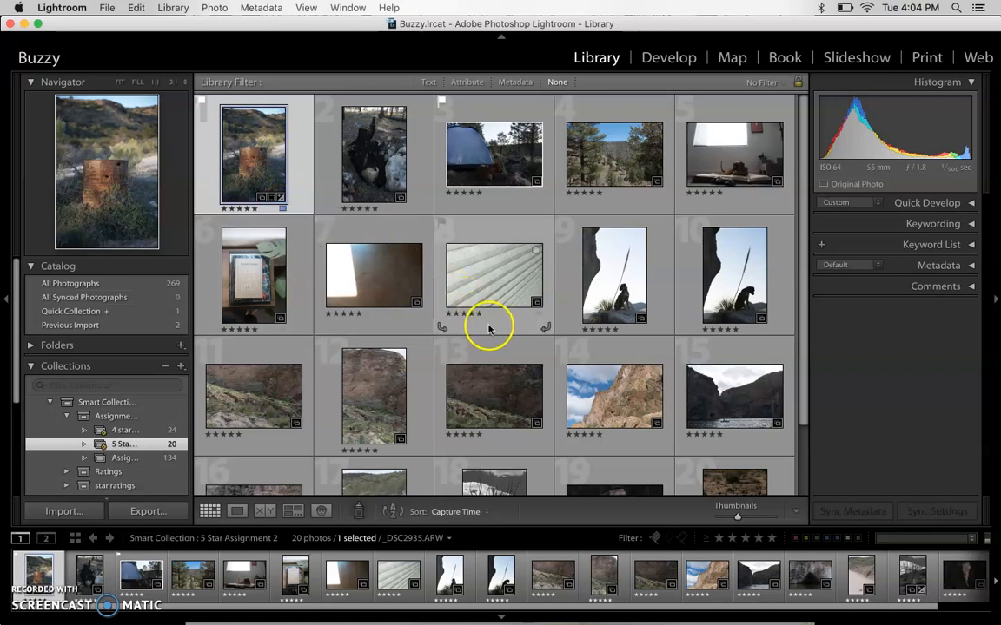
pyautogui.click(536, 315)
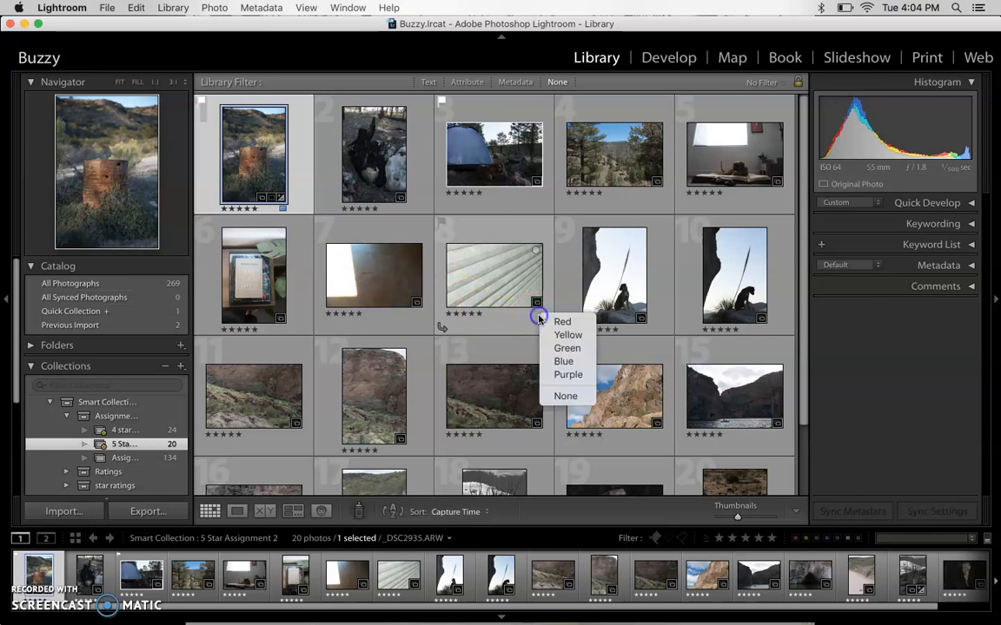
pyautogui.click(563, 361)
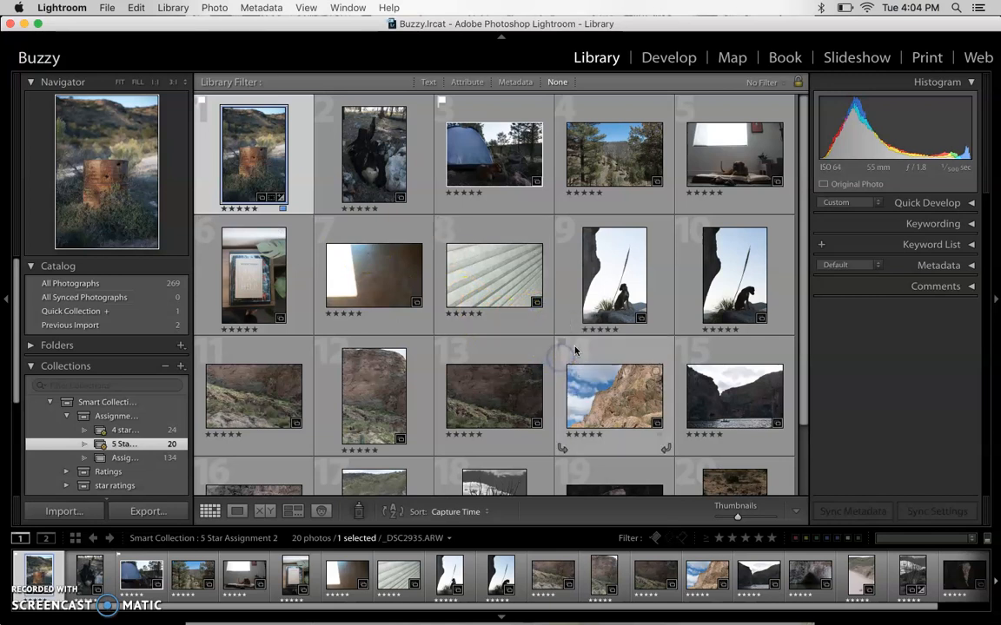
pyautogui.click(657, 331)
pyautogui.click(671, 379)
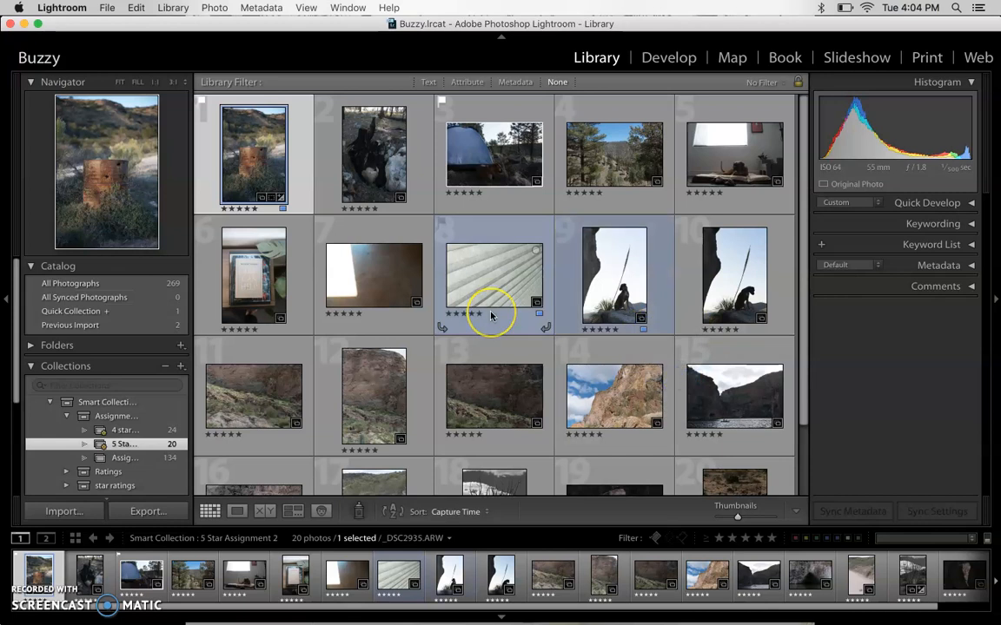
# - Give the golden cliff photo and the canyon lake photo beside it a blue color label
pyautogui.scroll(-2, 493, 315)
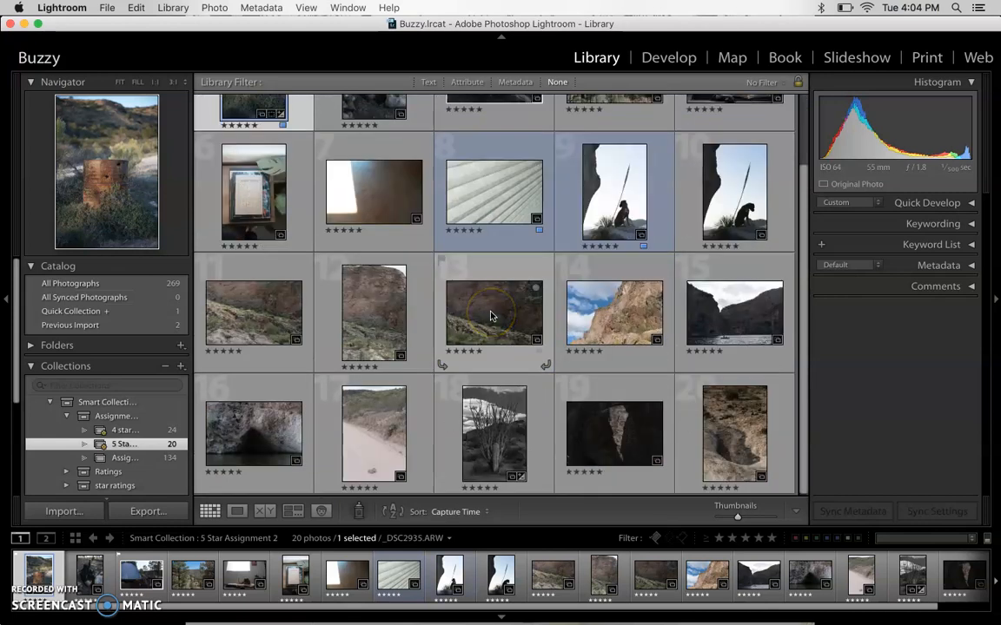
pyautogui.click(658, 340)
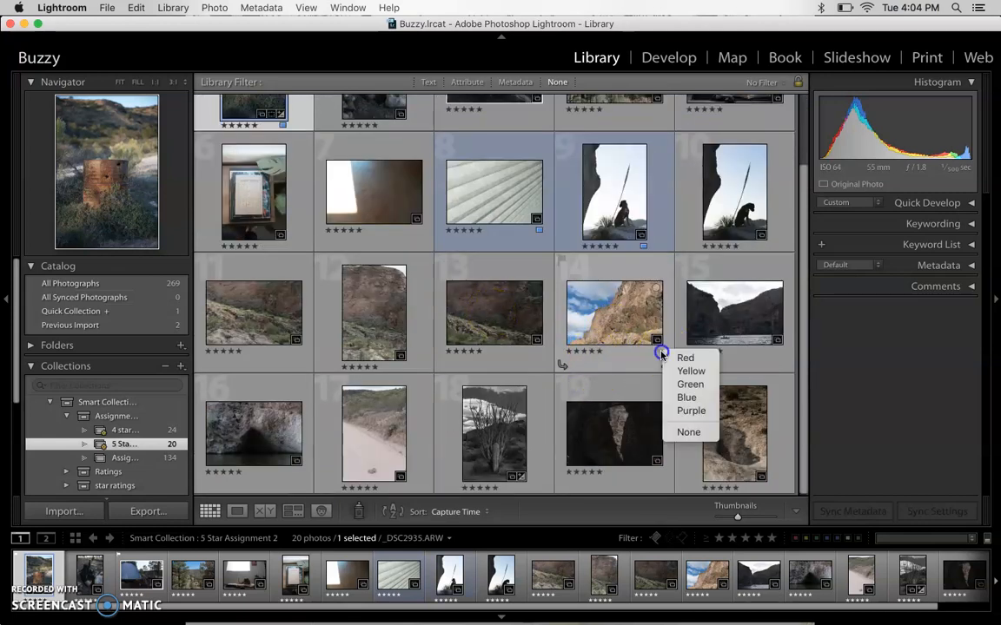
pyautogui.click(685, 397)
pyautogui.click(781, 349)
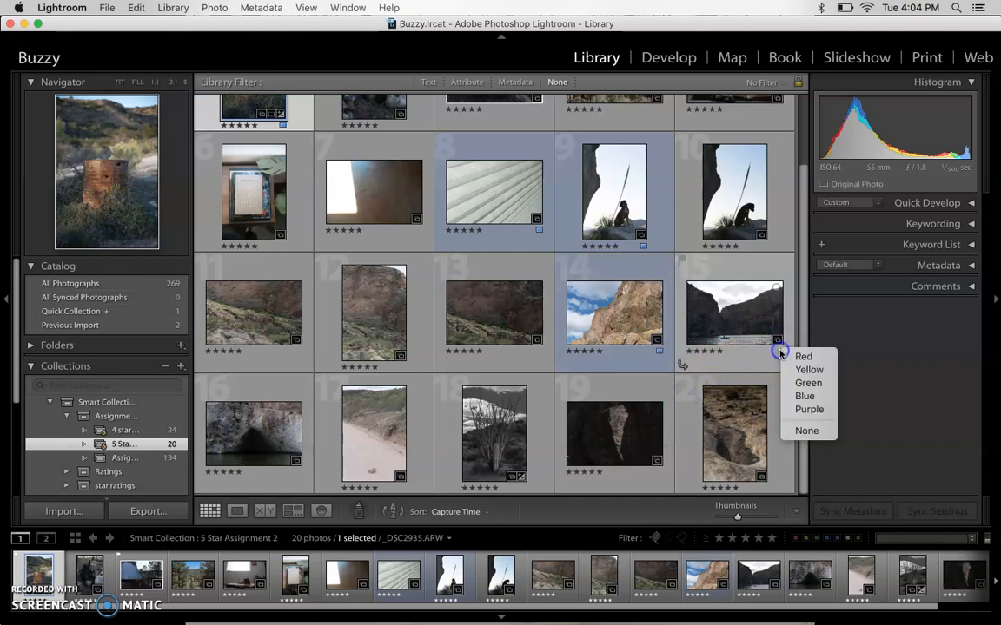
pyautogui.click(800, 394)
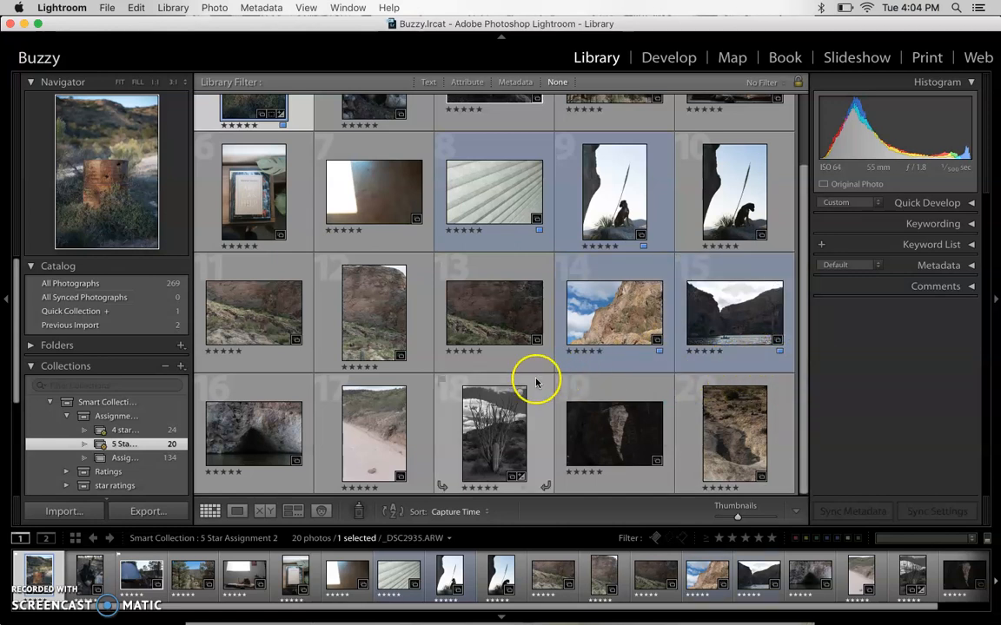
# - Give the sandy trail, black-and-white desert plant and dark rock crevice photos a blue color label
pyautogui.click(400, 488)
pyautogui.click(429, 533)
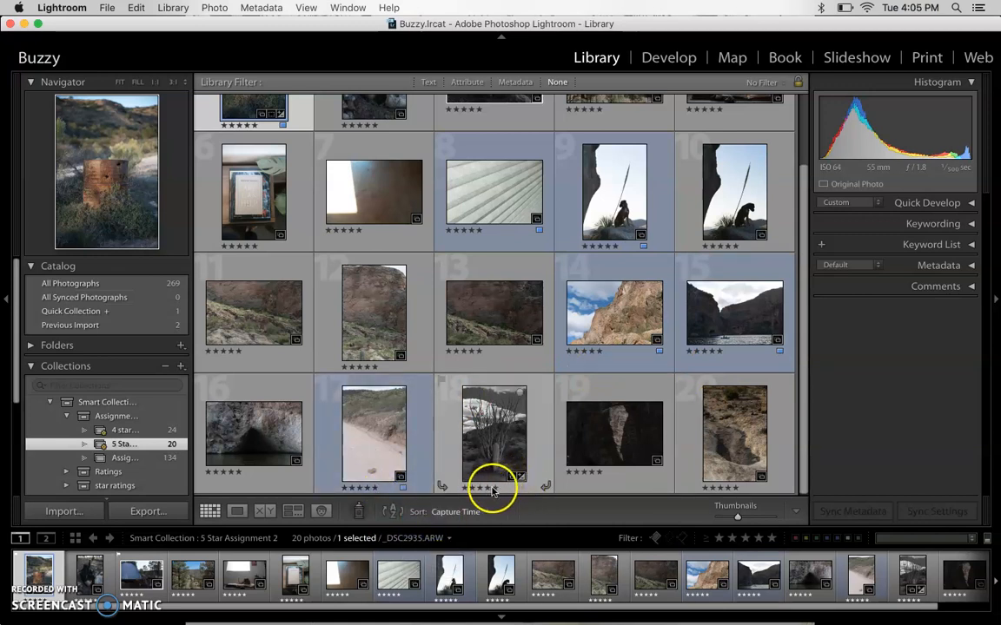
pyautogui.click(522, 489)
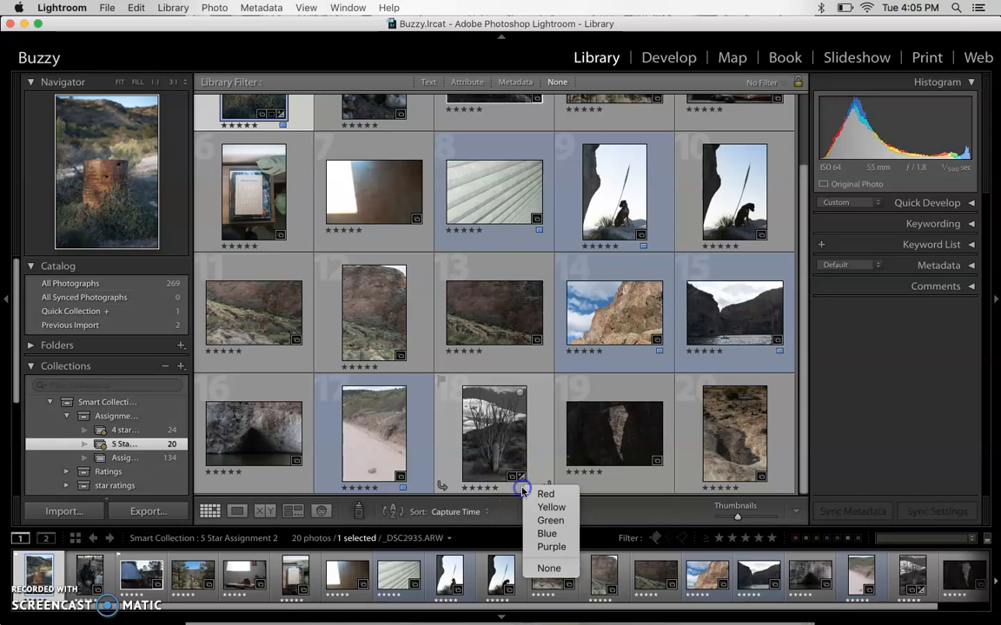
pyautogui.click(547, 534)
pyautogui.click(662, 477)
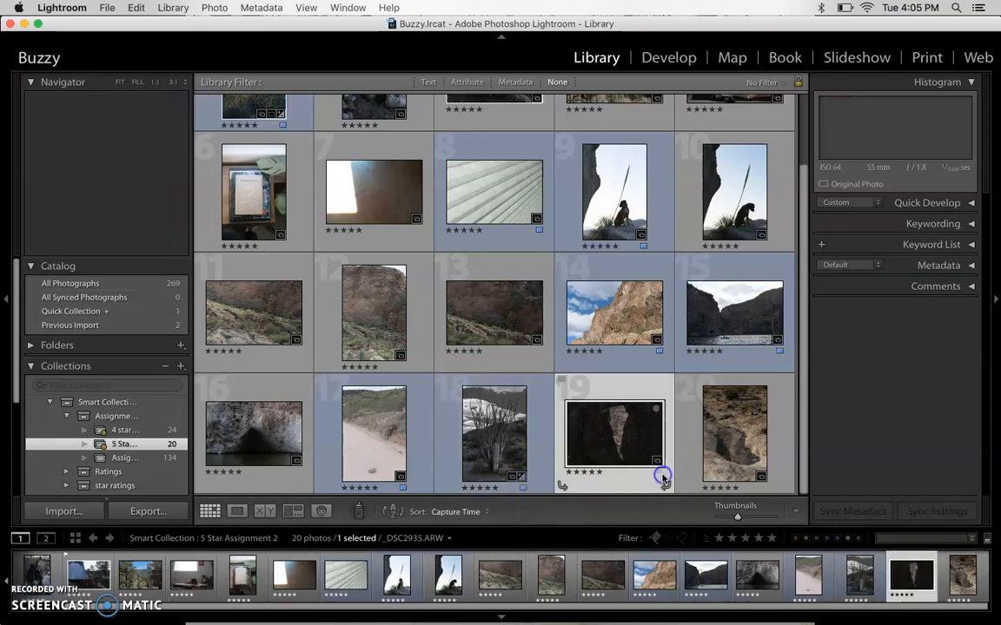
pyautogui.click(667, 509)
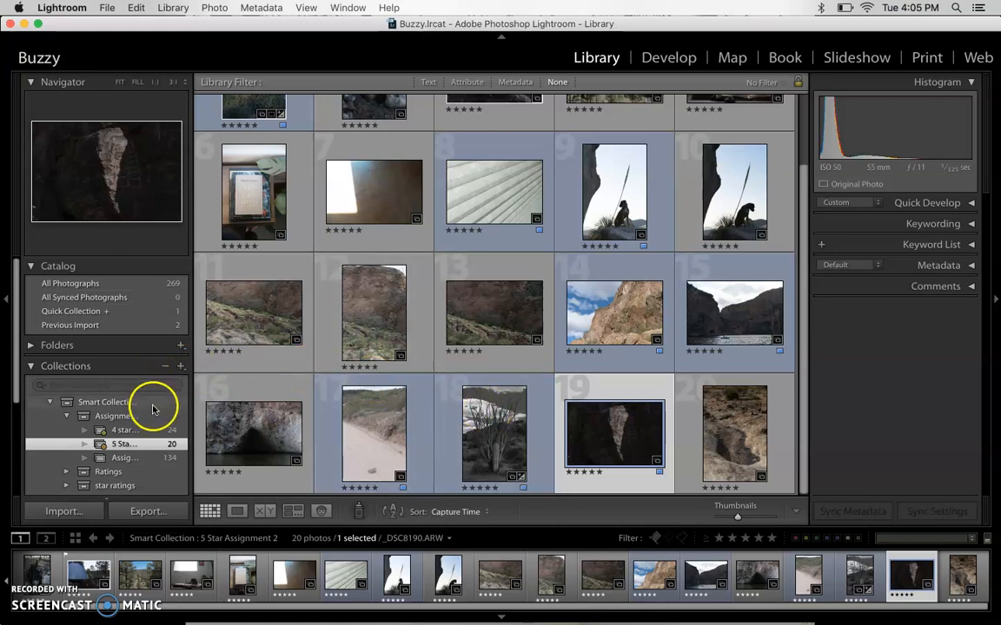
# - Start a new smart collection inside the Assignment 2 set with the rule that the rating is five stars
pyautogui.click(181, 366)
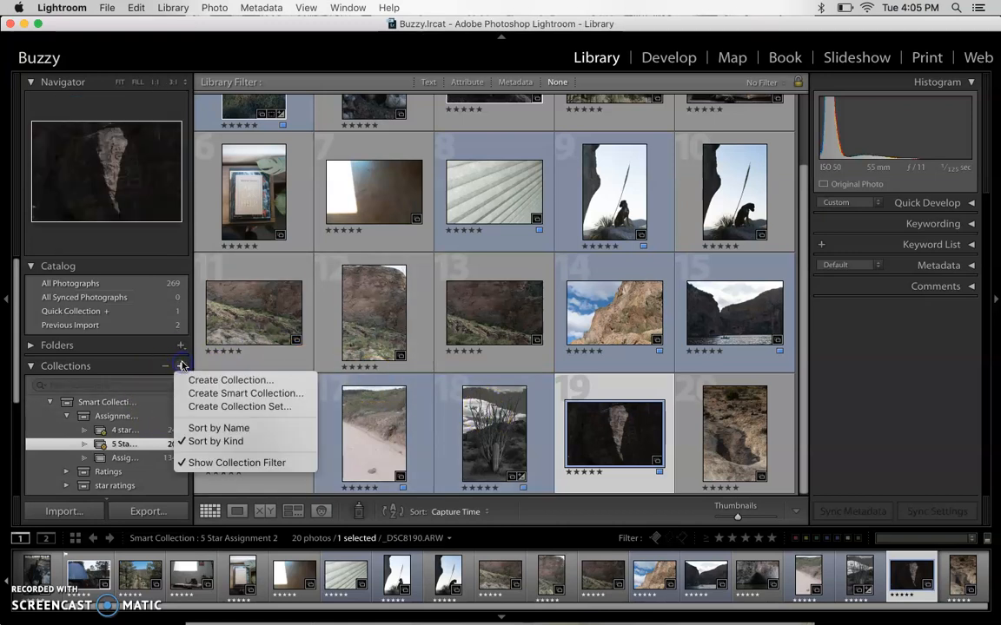
pyautogui.click(241, 393)
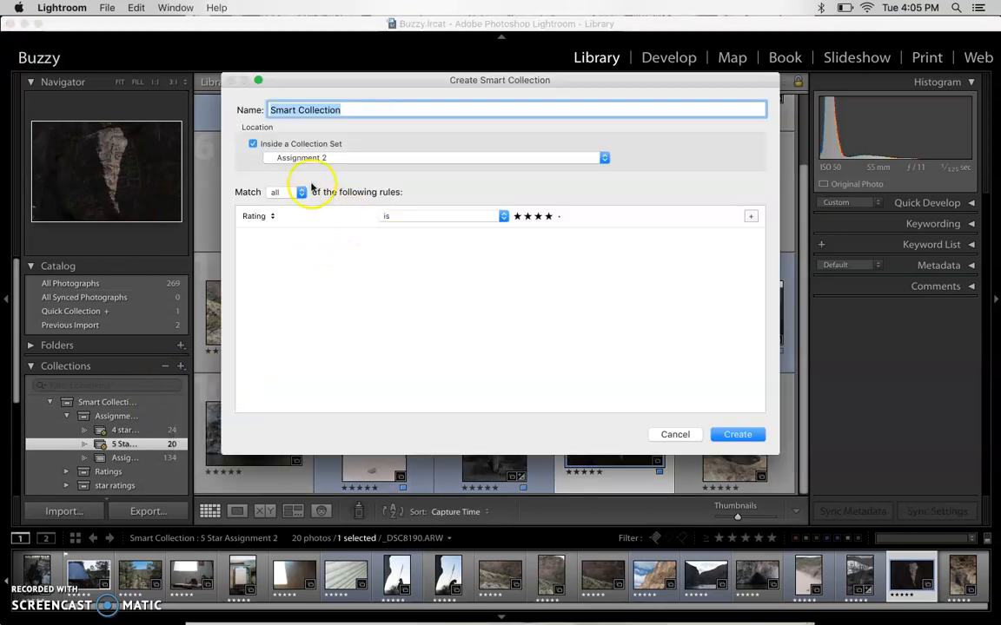
pyautogui.click(259, 216)
pyautogui.click(271, 217)
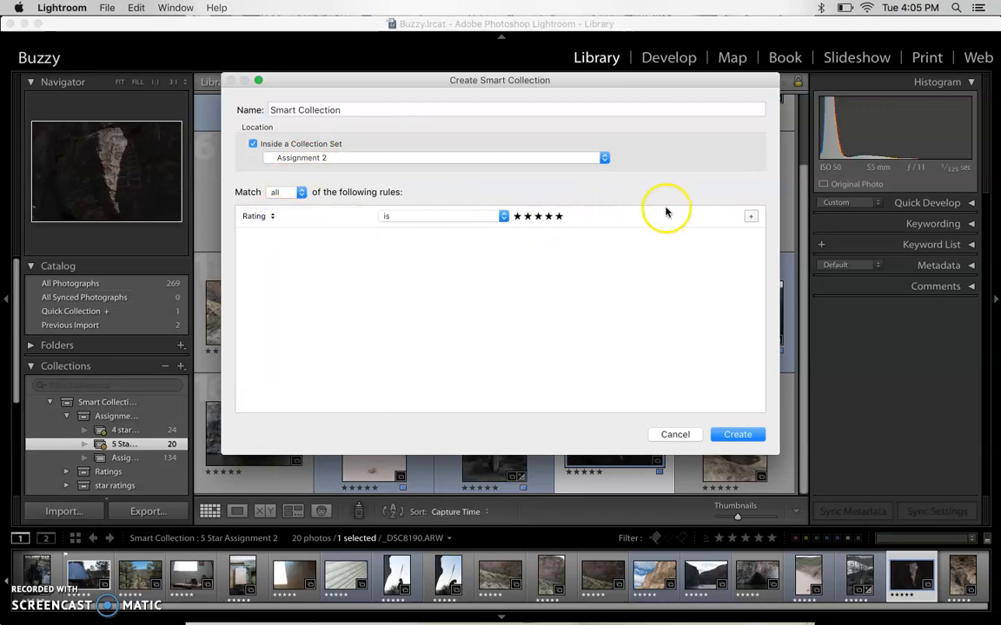
# - Add a second rule to the smart collection requiring the label color to be blue
pyautogui.click(752, 216)
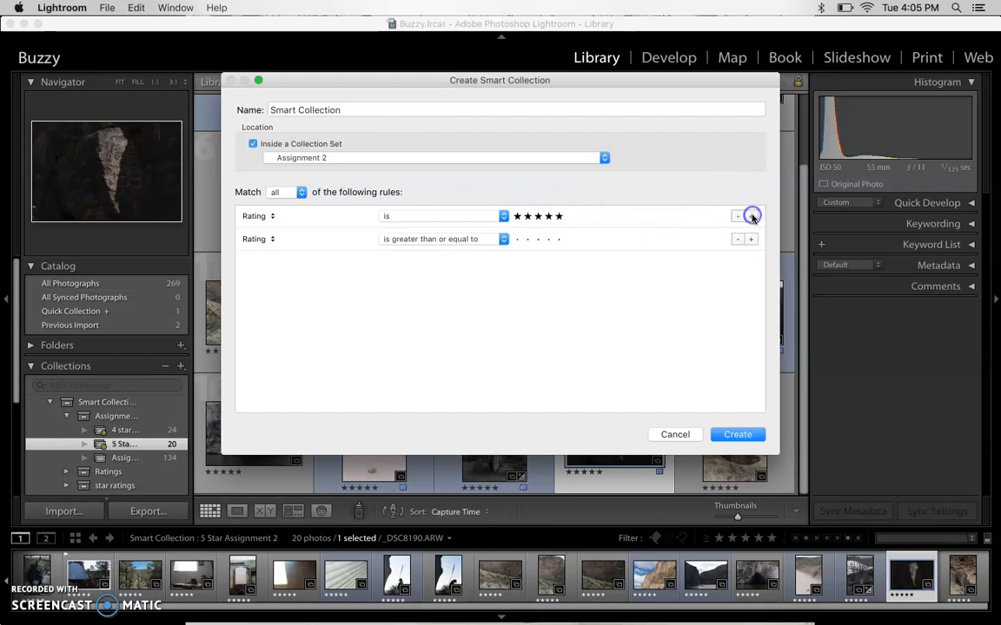
pyautogui.click(273, 239)
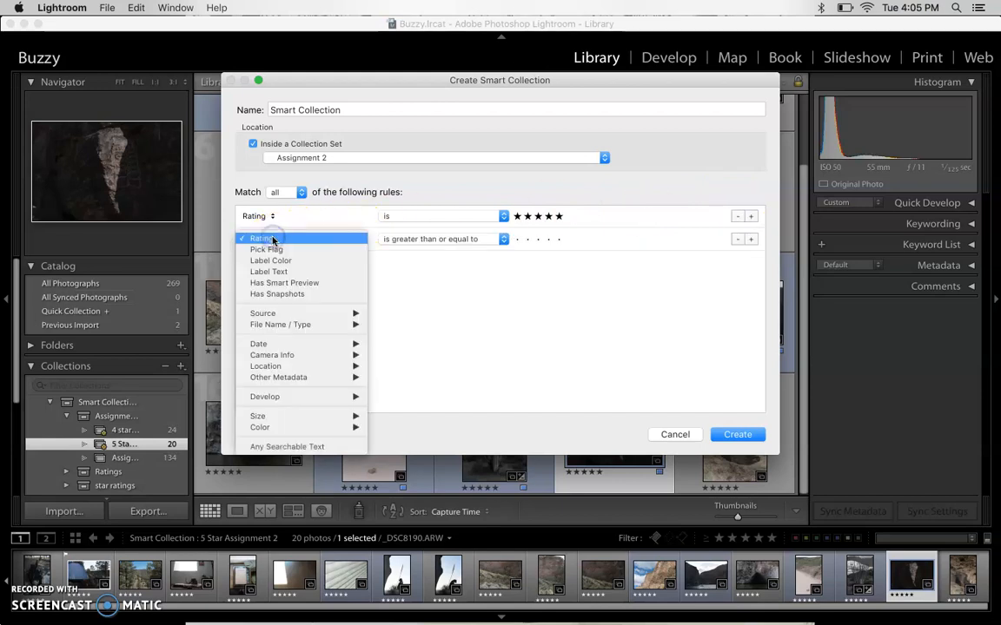
pyautogui.click(273, 260)
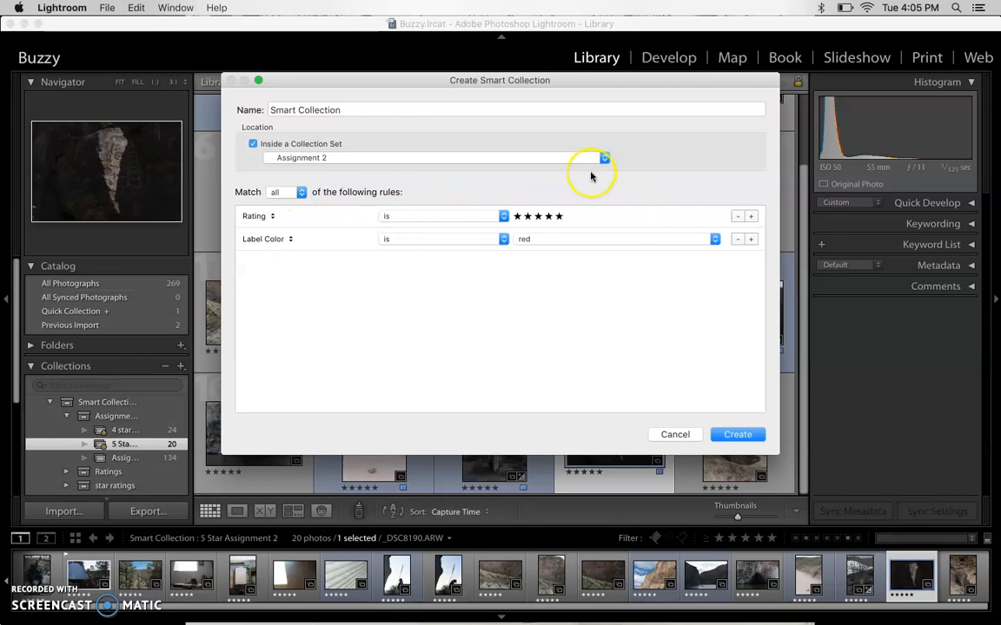
pyautogui.click(585, 239)
pyautogui.click(576, 272)
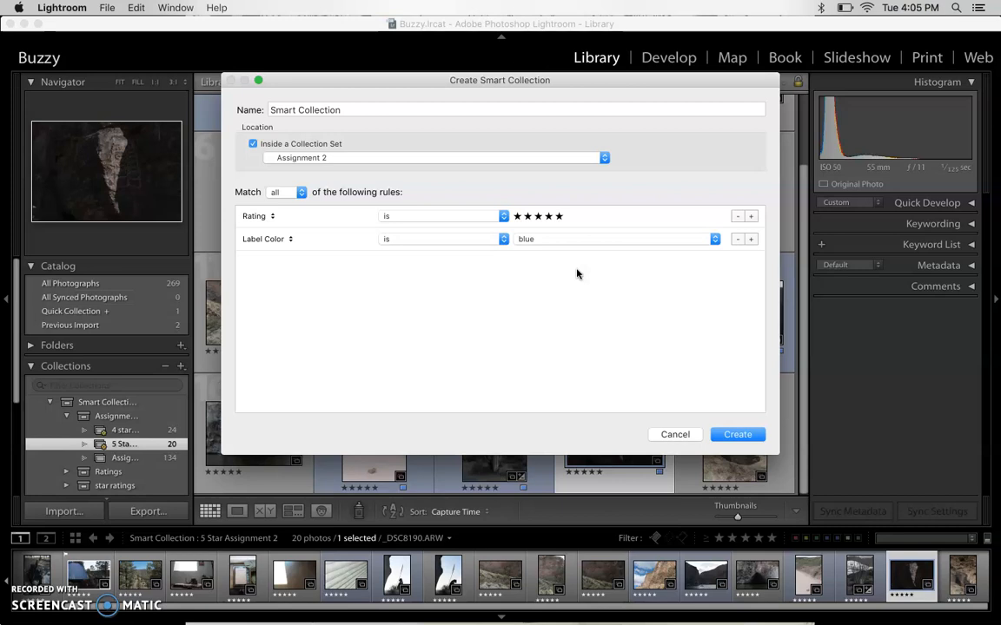
# - Name the smart collection Assignment 2 Turn In and create it
pyautogui.click(393, 109)
pyautogui.write('Assignment 2')
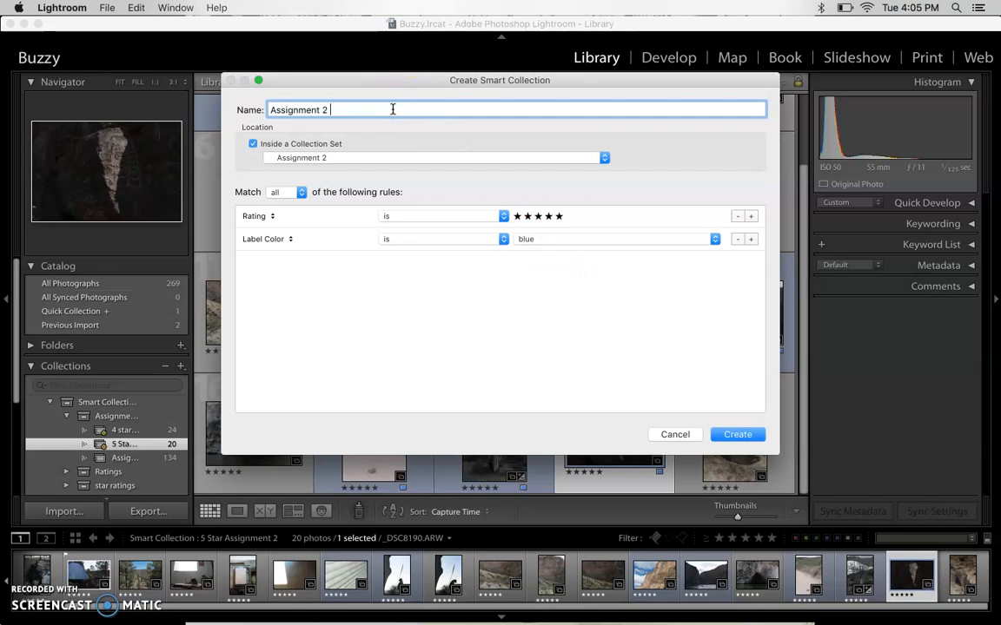
pyautogui.write(' Turn In')
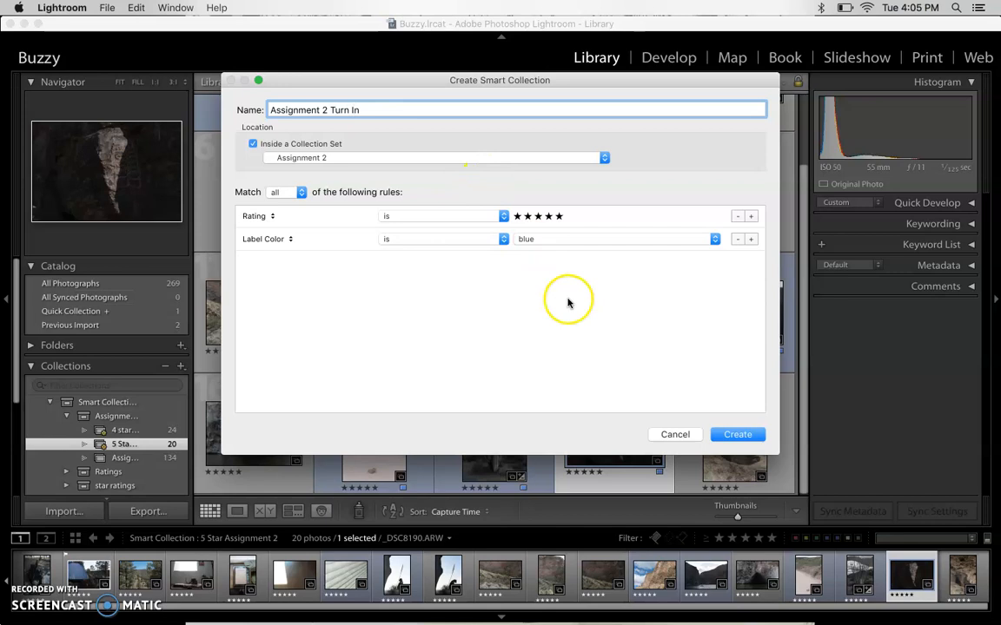
pyautogui.click(746, 435)
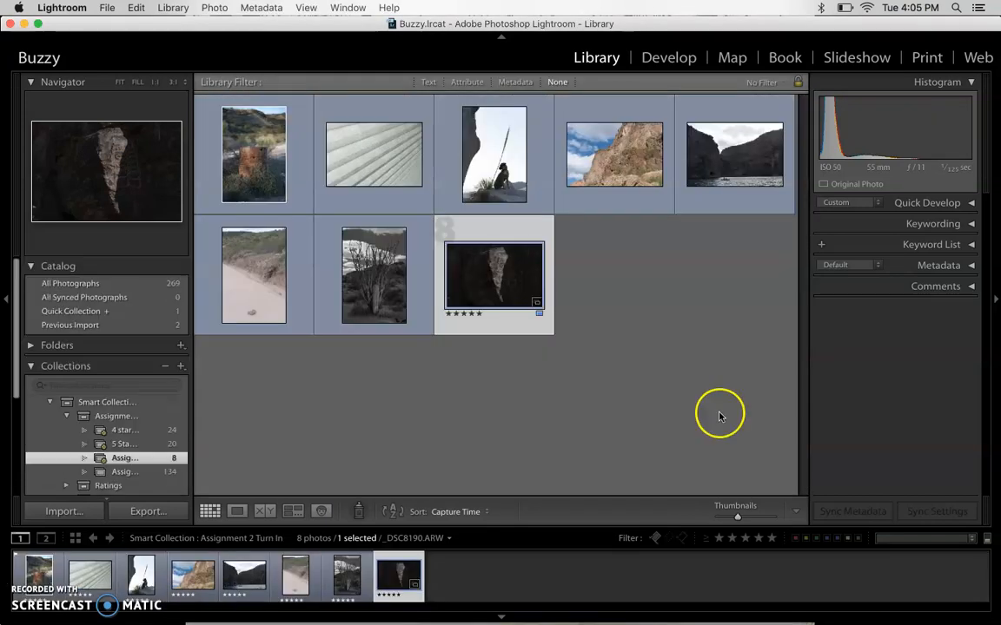
# - Compare the photos of the 5 Star Assignment 2 and Assignment 2 Turn In smart collections
pyautogui.click(641, 320)
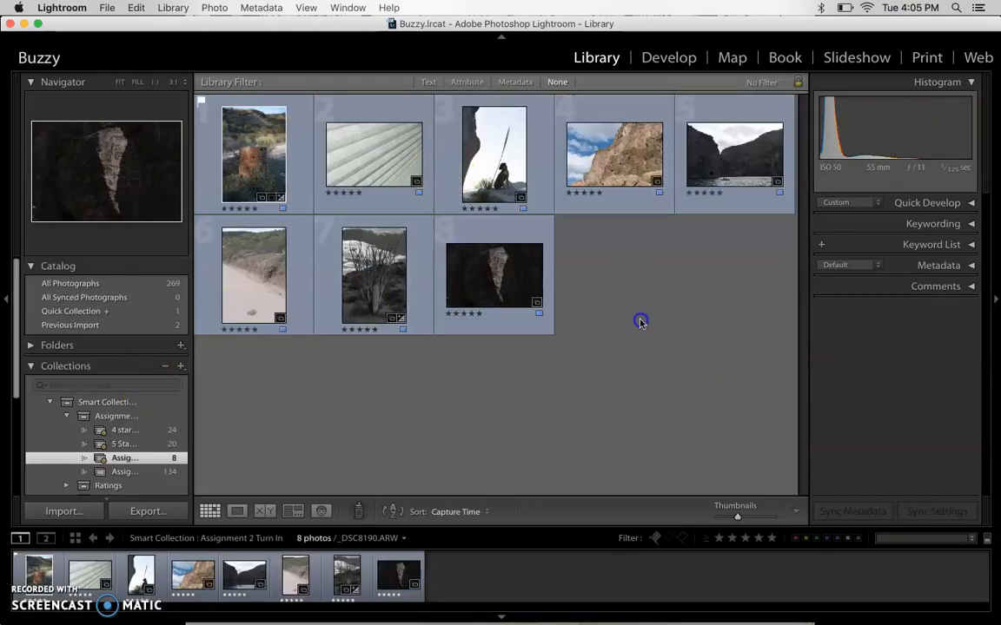
pyautogui.click(124, 444)
pyautogui.click(122, 458)
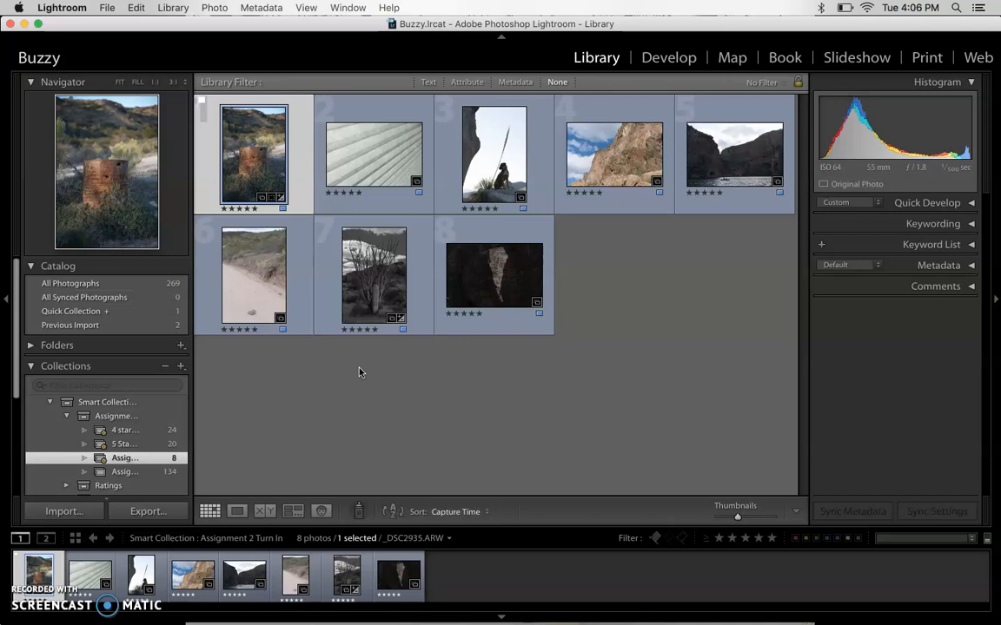
pyautogui.scroll(-4, 84, 429)
pyautogui.scroll(3, 85, 438)
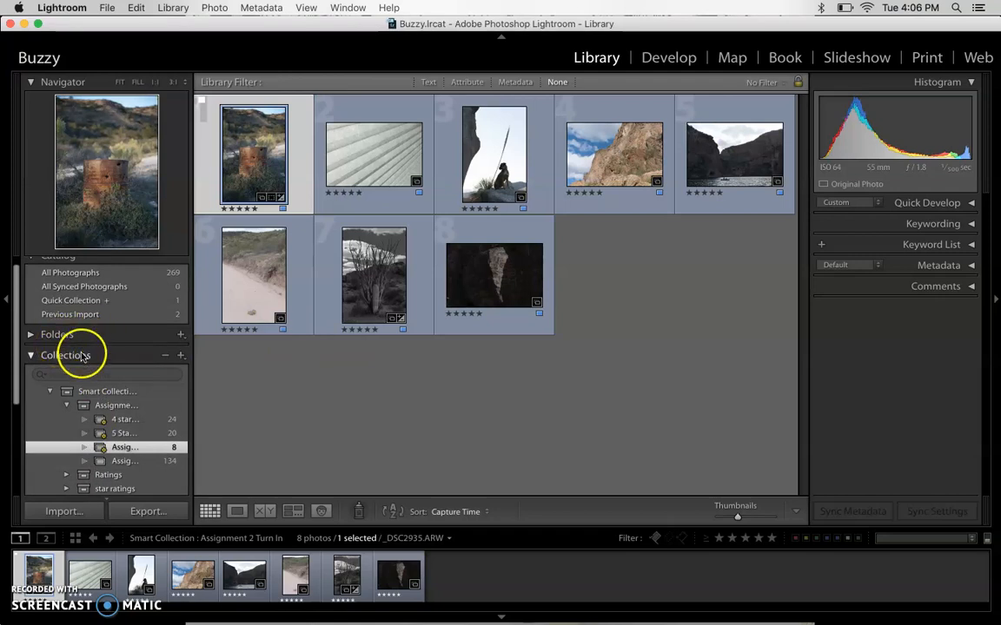
# - Minimize the catalog window to view the files and drives on the desktop, and restore the window
pyautogui.click(24, 23)
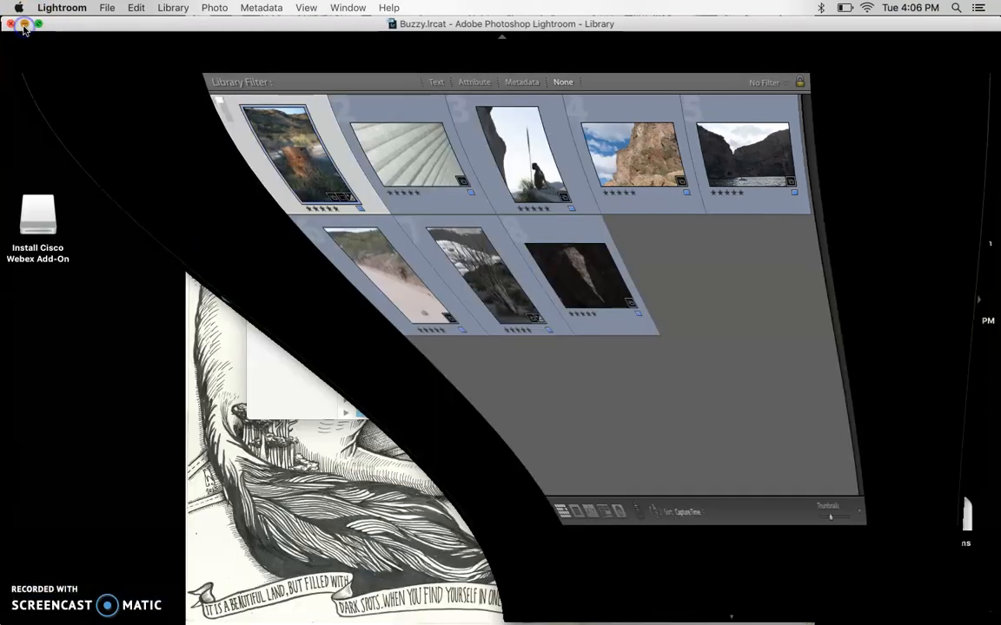
pyautogui.scroll(15, 410, 362)
pyautogui.scroll(-10, 410, 361)
pyautogui.scroll(-15, 410, 362)
pyautogui.scroll(5, 410, 362)
pyautogui.scroll(15, 414, 345)
pyautogui.moveTo(771, 607)
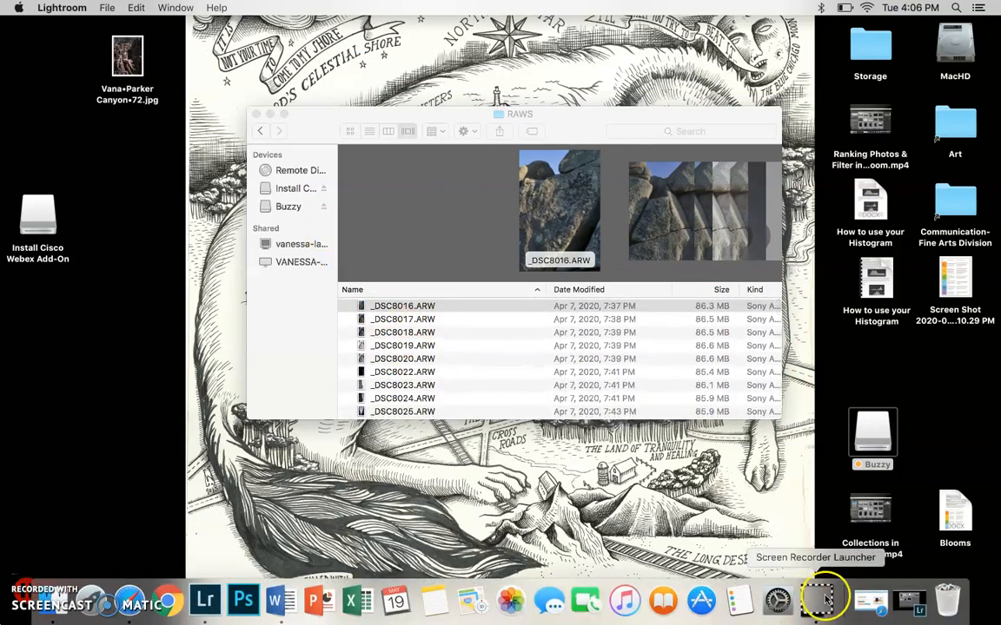
pyautogui.click(871, 600)
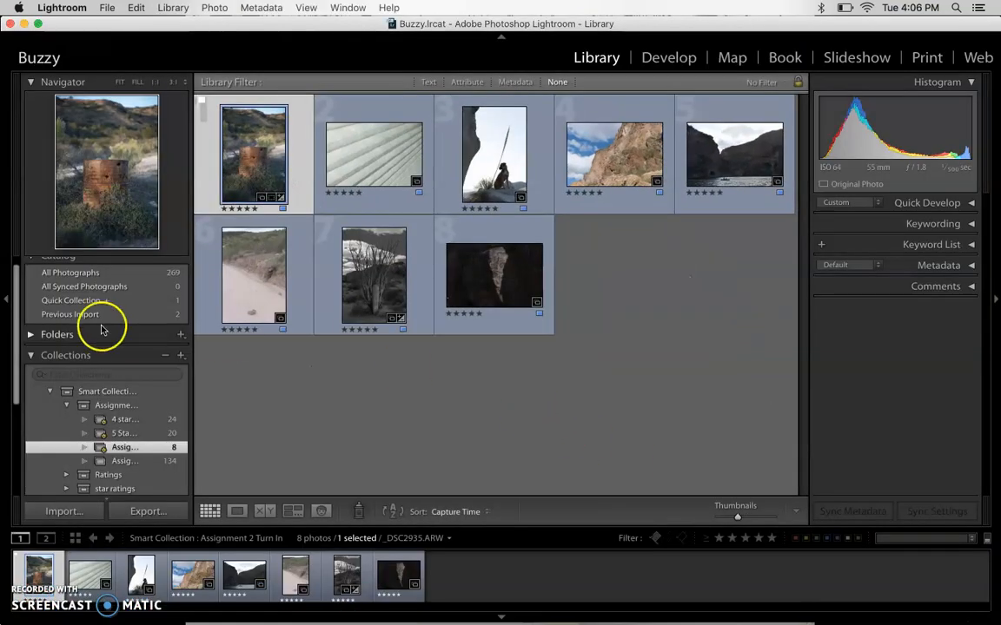